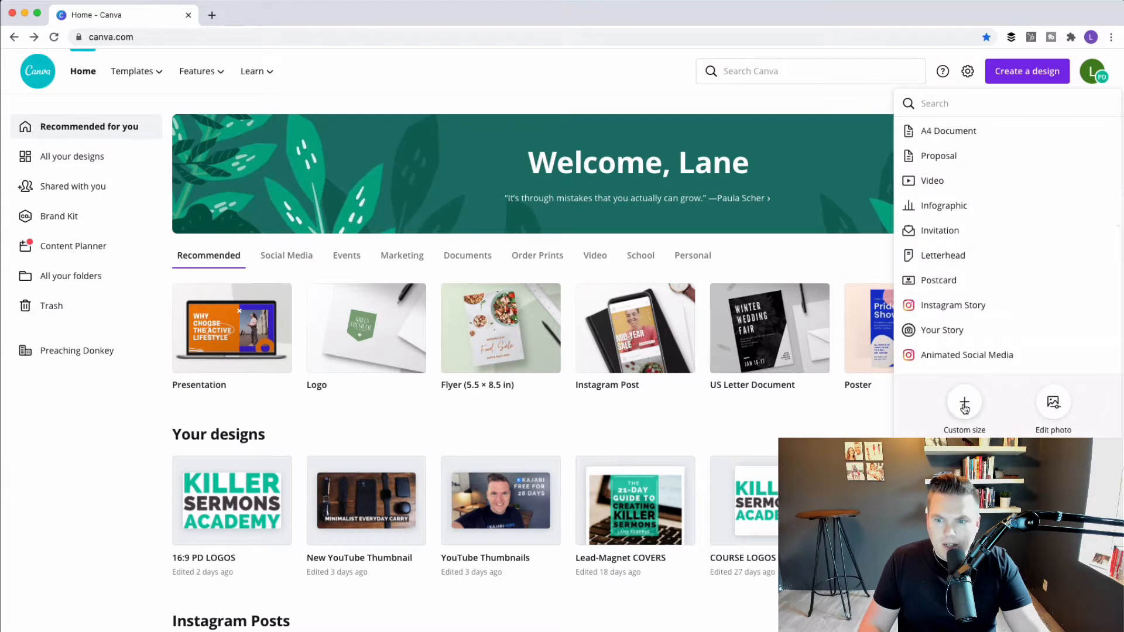
Create a new custom-size design measuring 1920 × 1080 px.
left_click(964, 404)
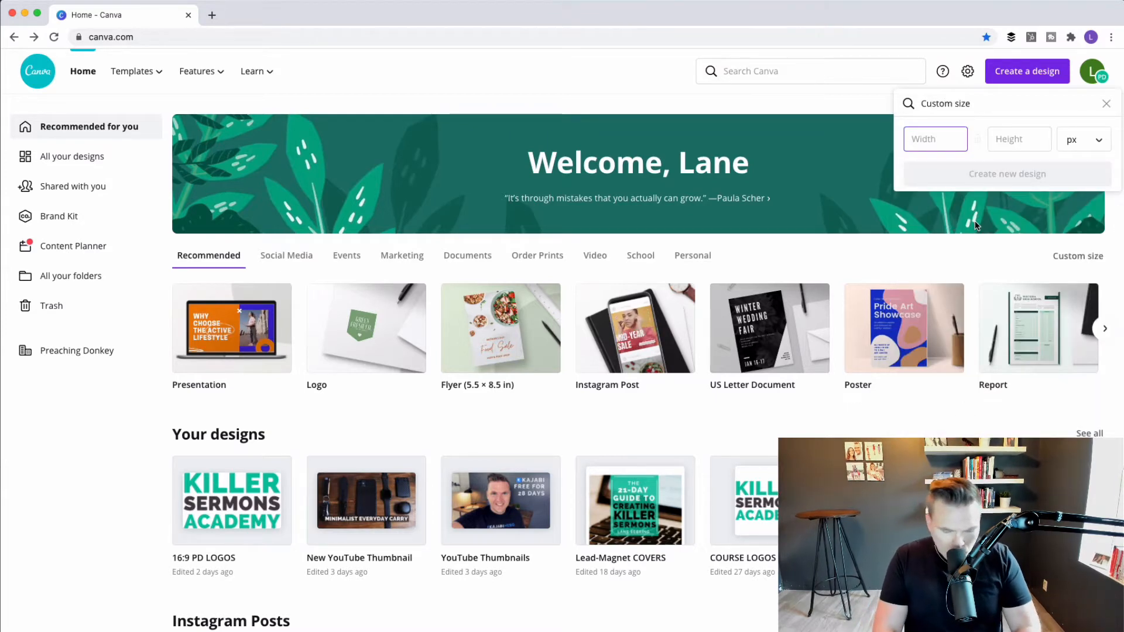
type("1920")
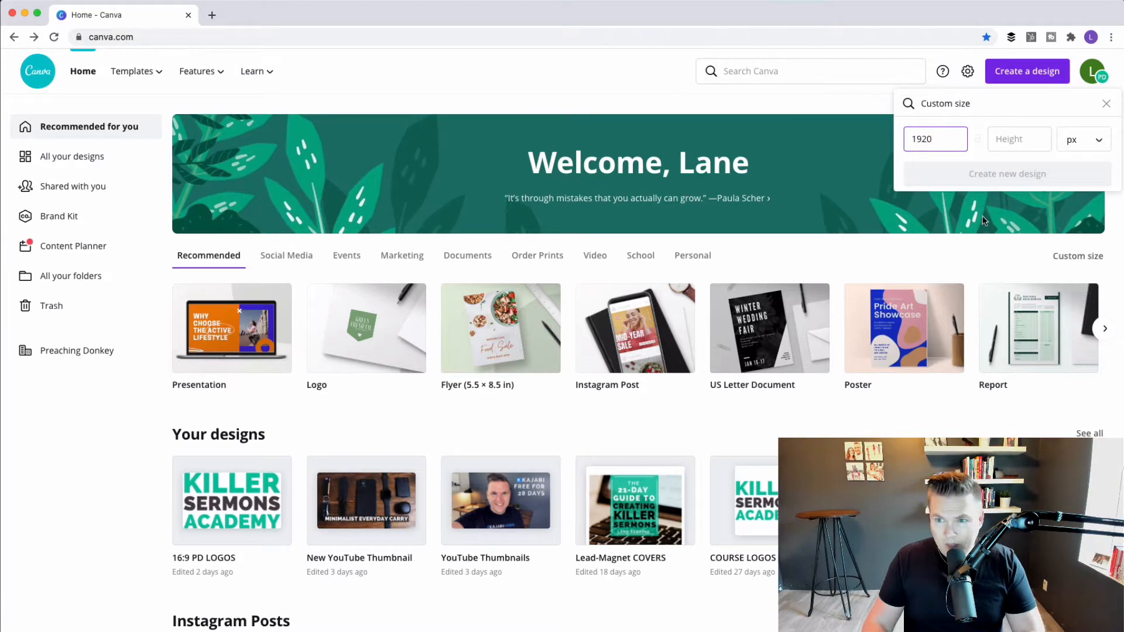
key("Tab")
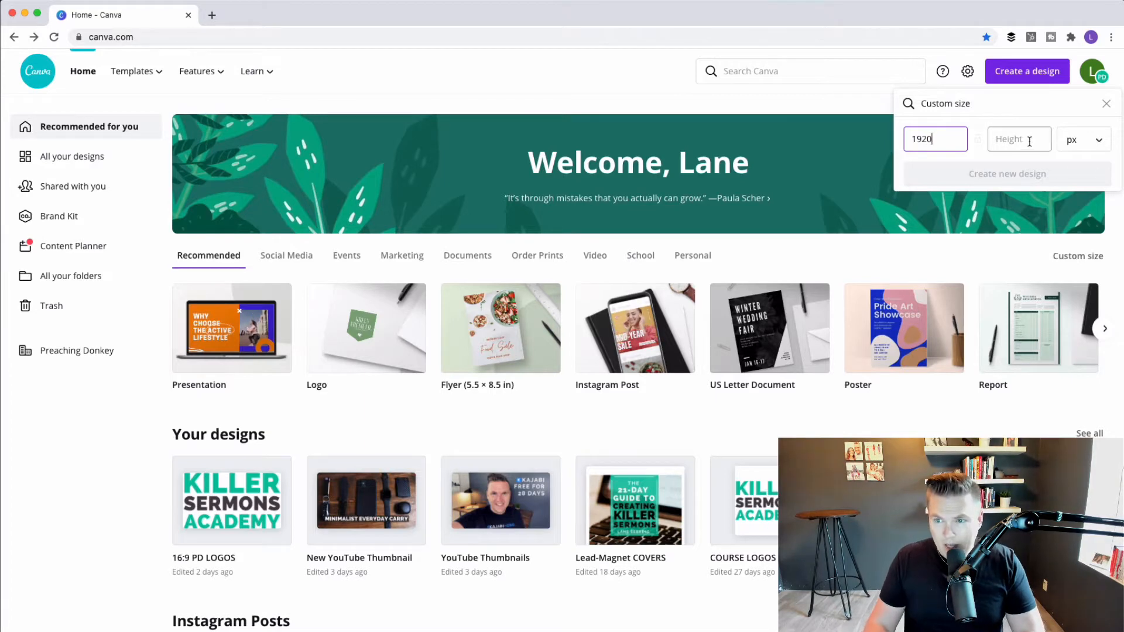
type("1080")
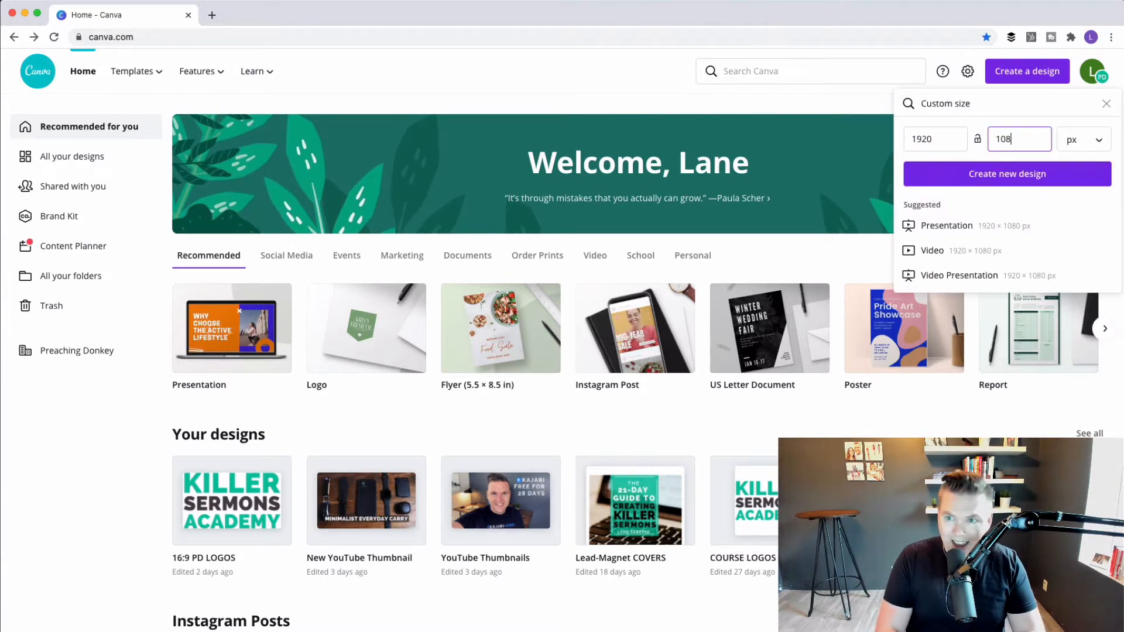
left_click(991, 183)
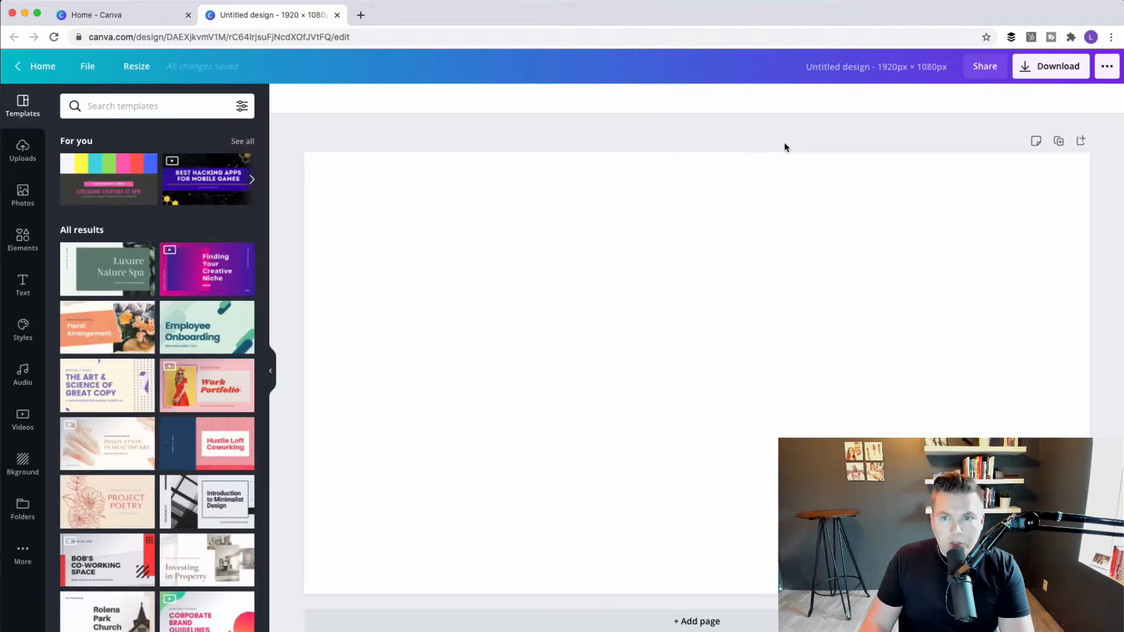
Rename the new design as Thumbnail.
left_click(947, 66)
type("Thurm")
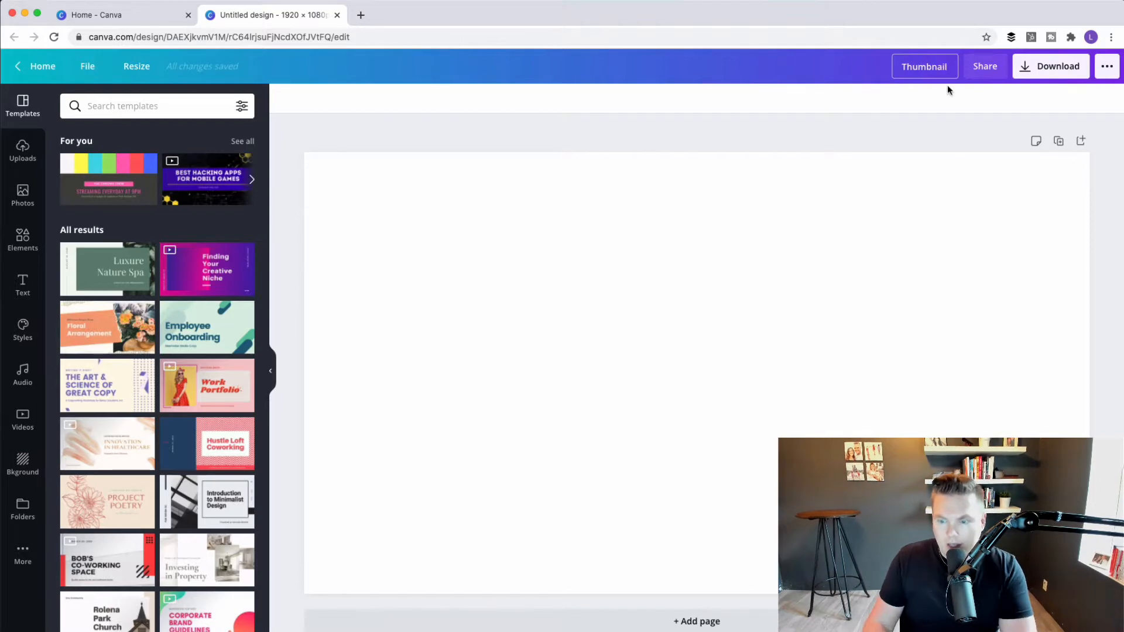
key("Return")
left_click(609, 259)
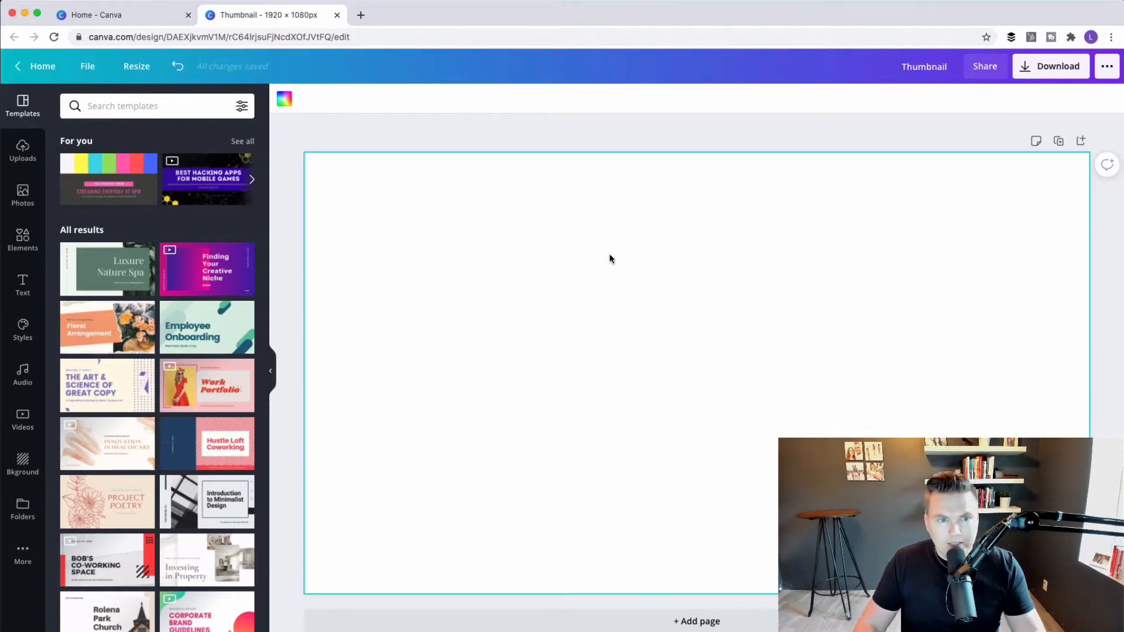
Return to the home page and open the existing New YouTube Thumbnail design.
left_click(97, 18)
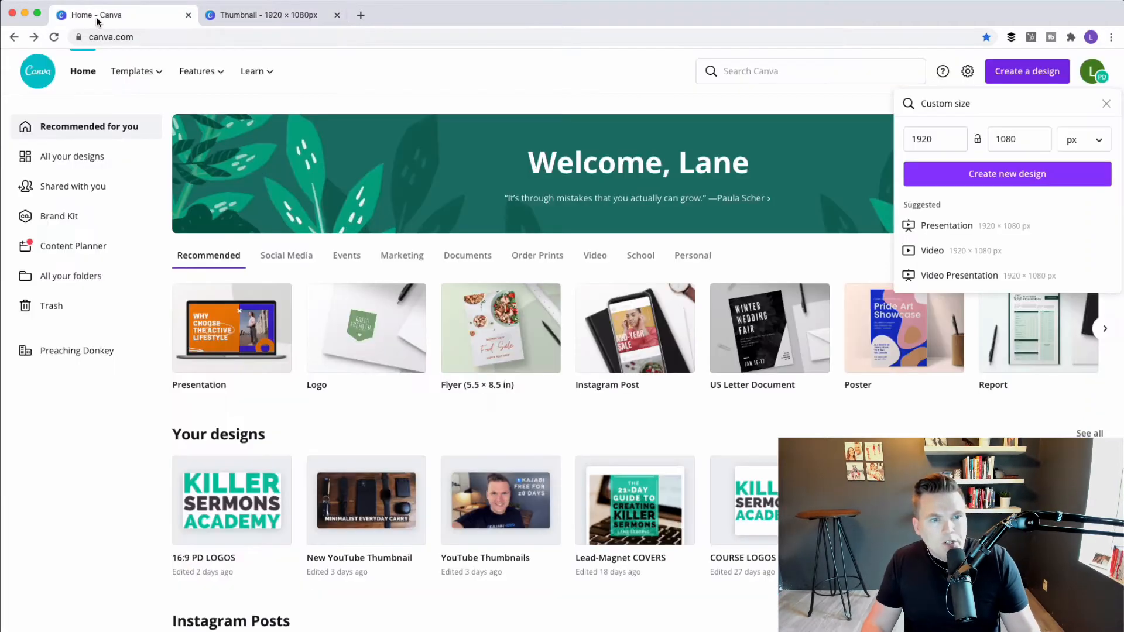
left_click(361, 515)
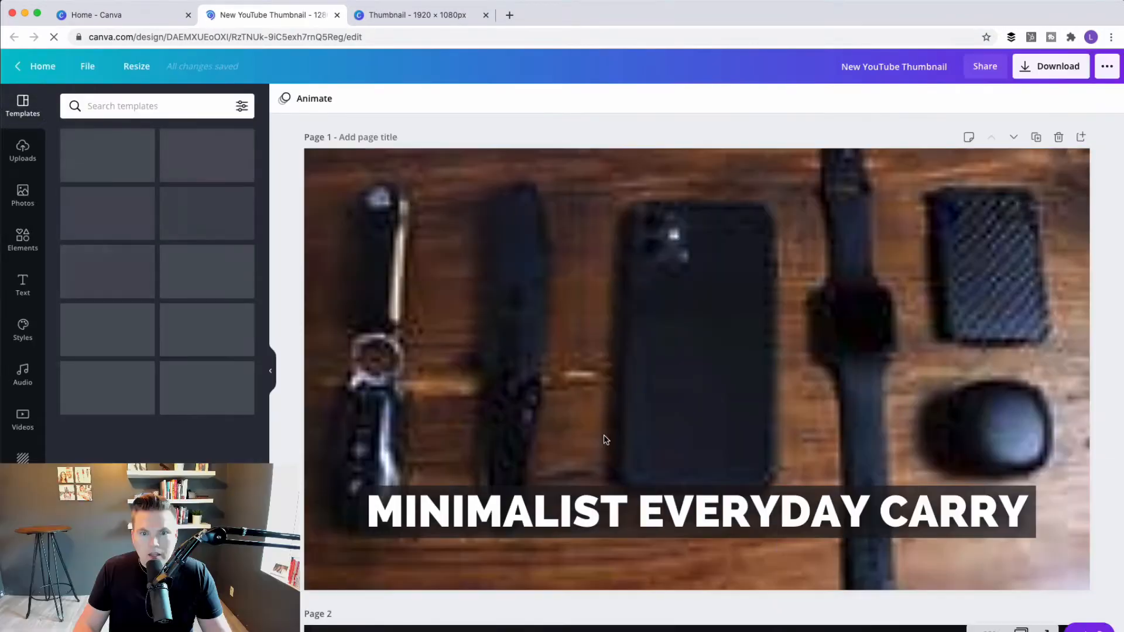
Review the existing thumbnail pages, from the Minimalist Everyday Carry designs through the C922x vs BRIO comparison on page 8.
scroll(606, 439, "down", 8)
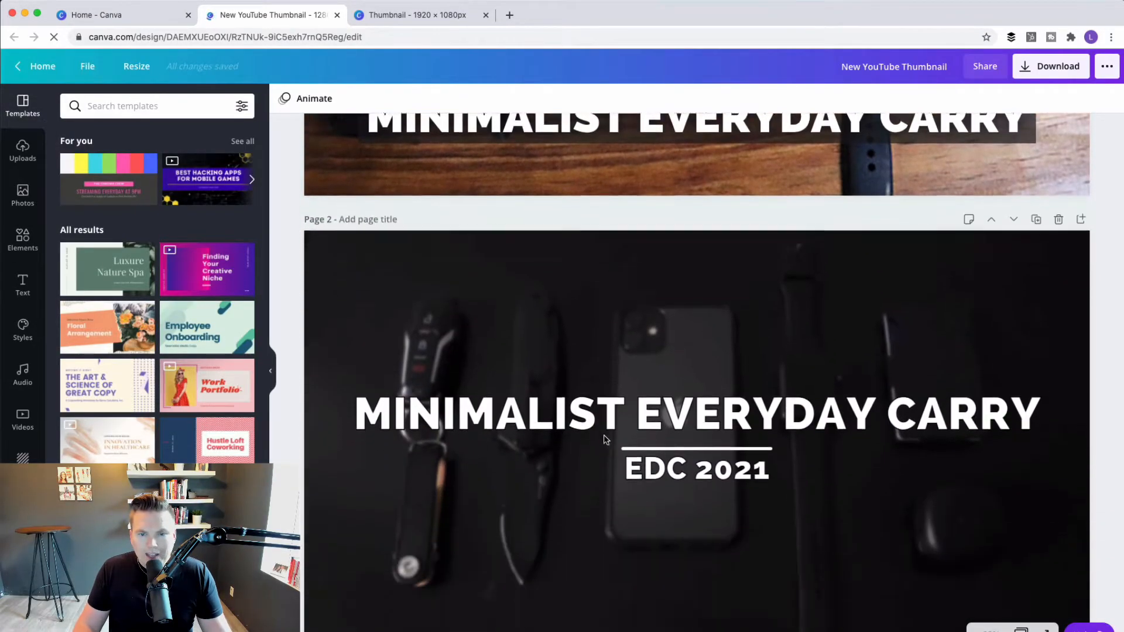
scroll(640, 508, "down", 10)
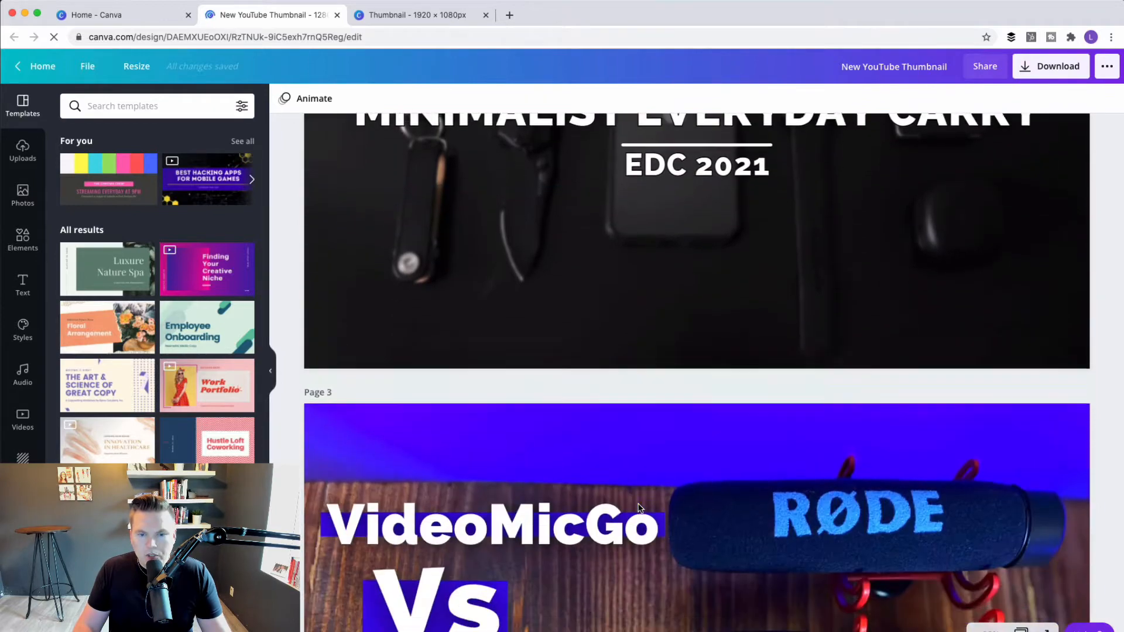
scroll(638, 508, "down", 6)
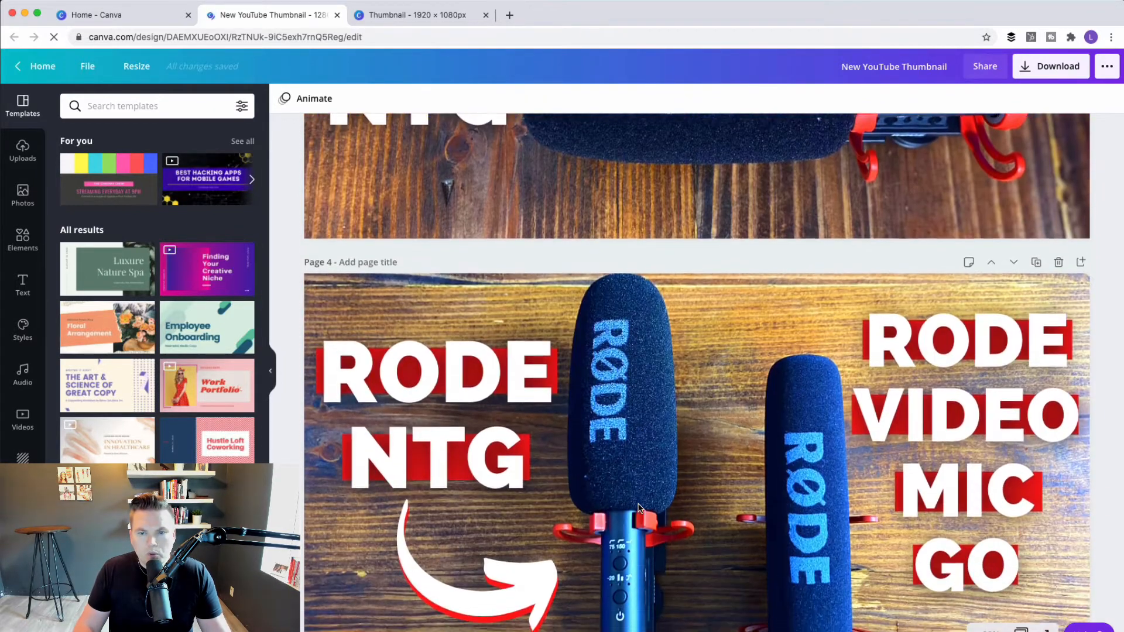
scroll(639, 507, "up", 6)
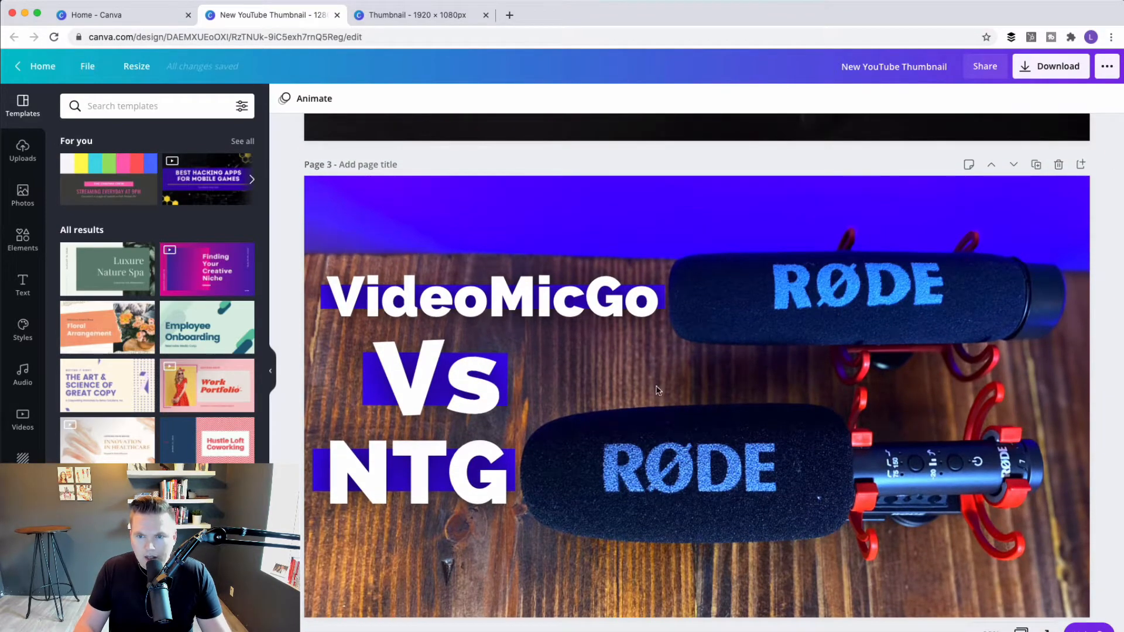
scroll(711, 434, "down", 3)
scroll(711, 435, "up", 2)
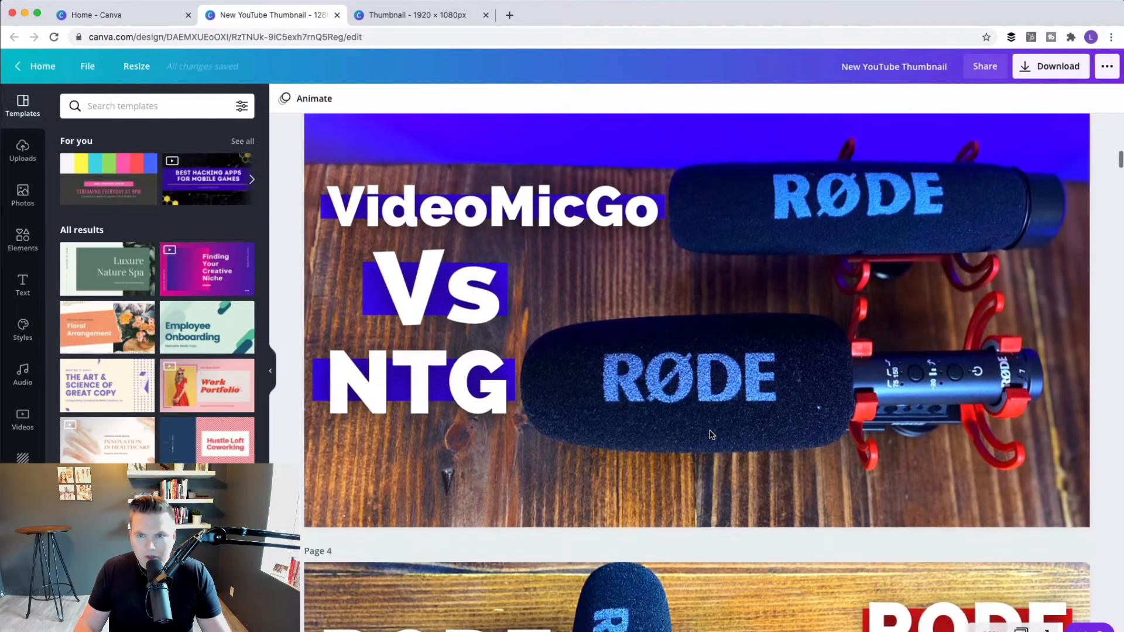
scroll(711, 435, "down", 5)
scroll(711, 434, "up", 6)
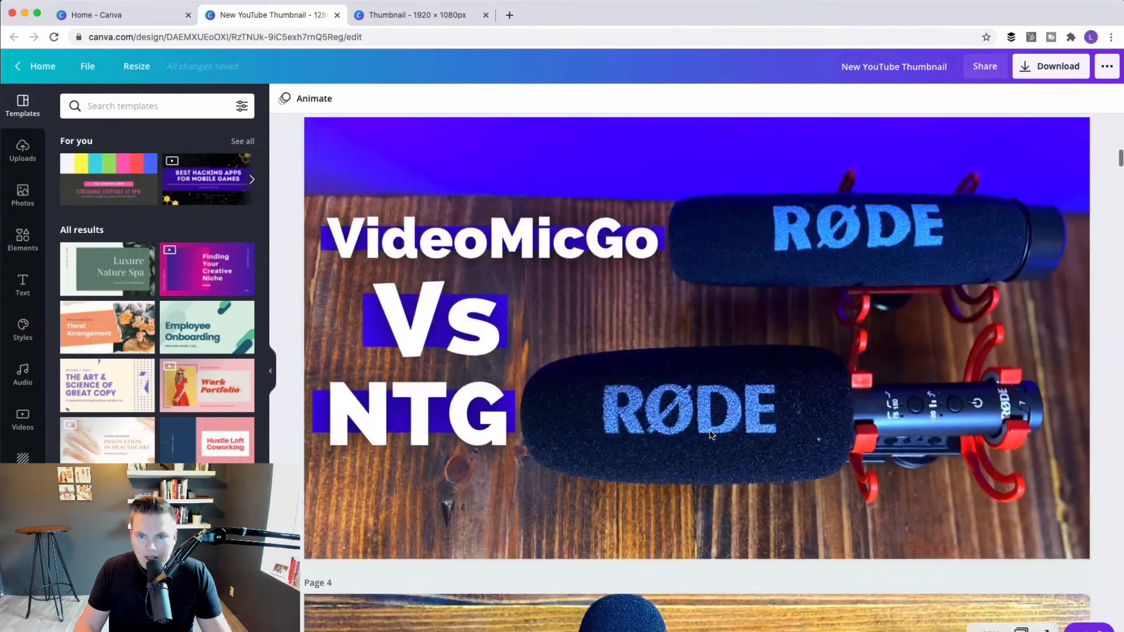
scroll(569, 409, "down", 5)
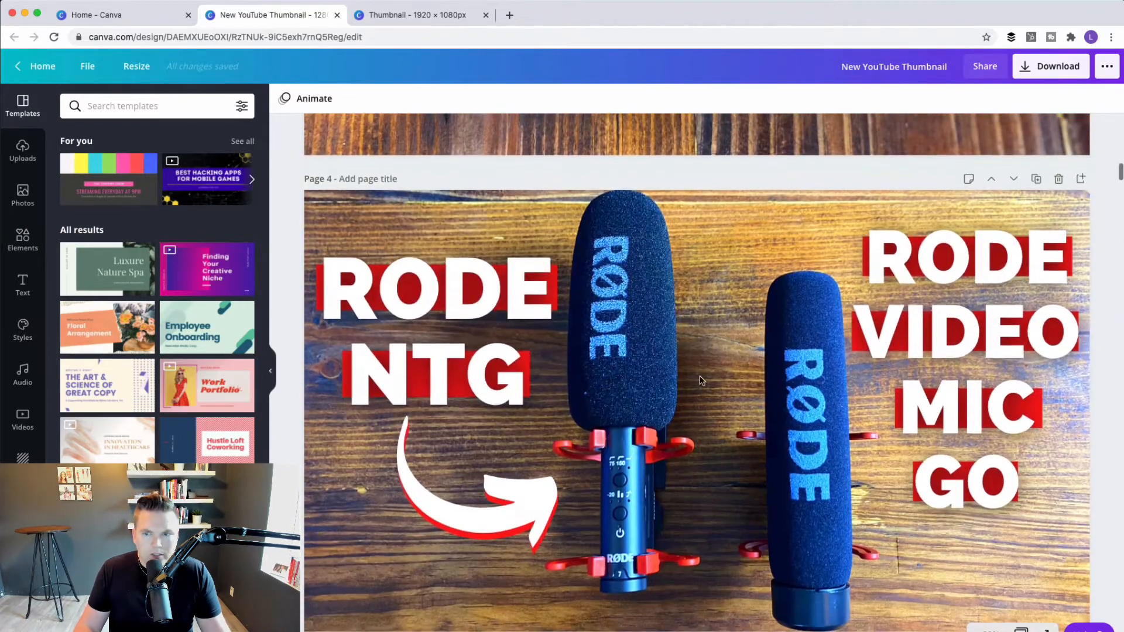
scroll(669, 445, "down", 6)
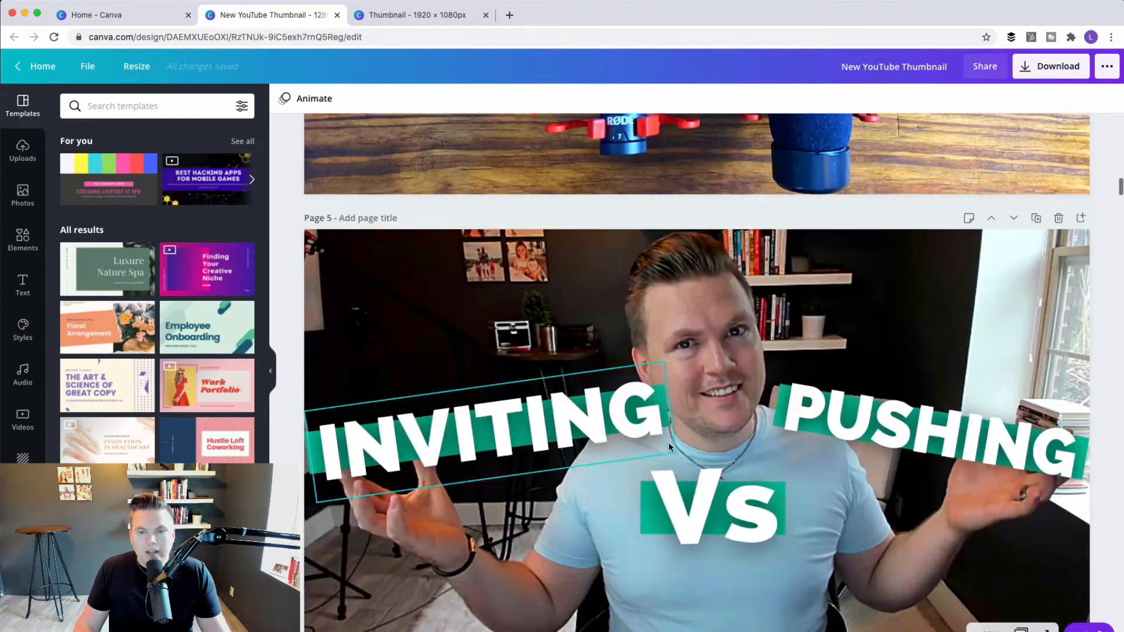
scroll(669, 444, "up", 2)
scroll(669, 441, "down", 3)
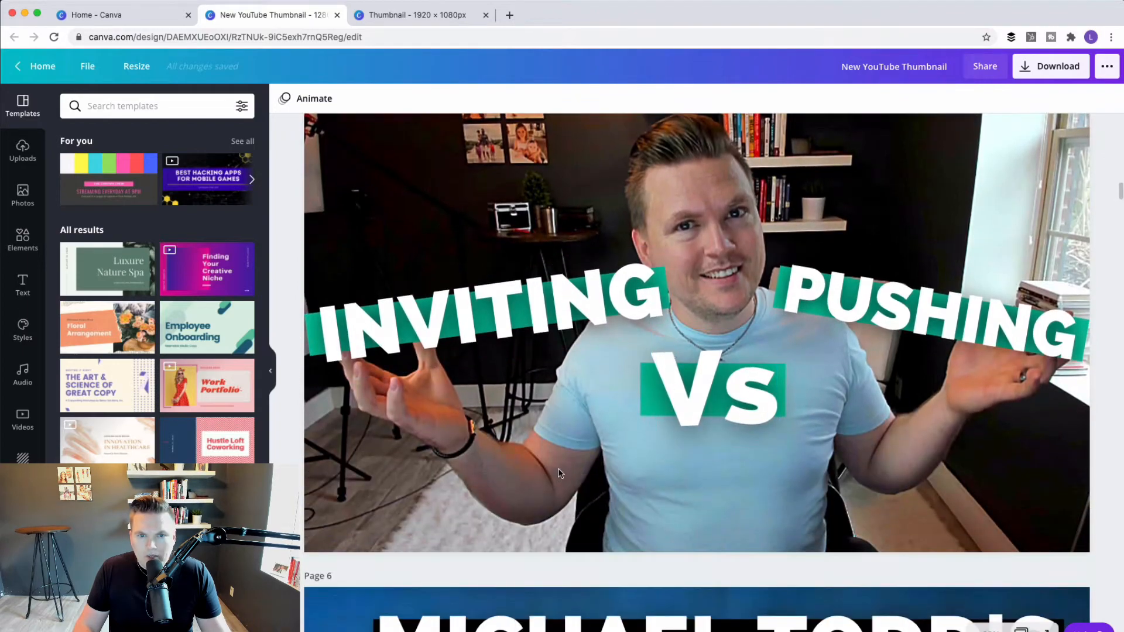
scroll(546, 471, "down", 8)
scroll(545, 477, "up", 2)
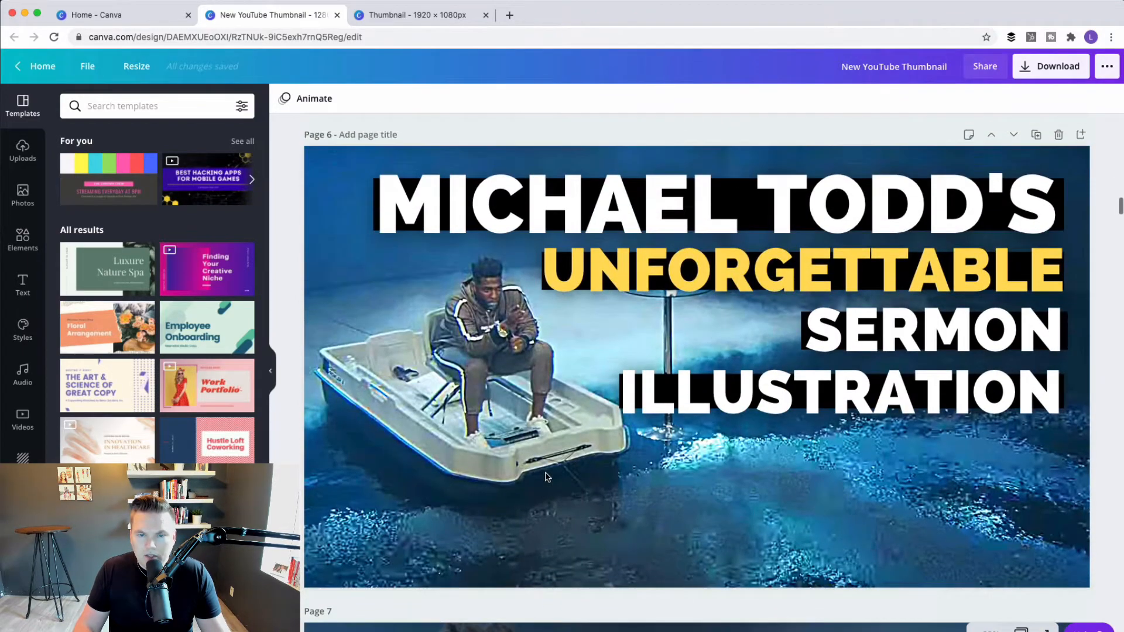
scroll(545, 477, "down", 8)
scroll(545, 477, "down", 7)
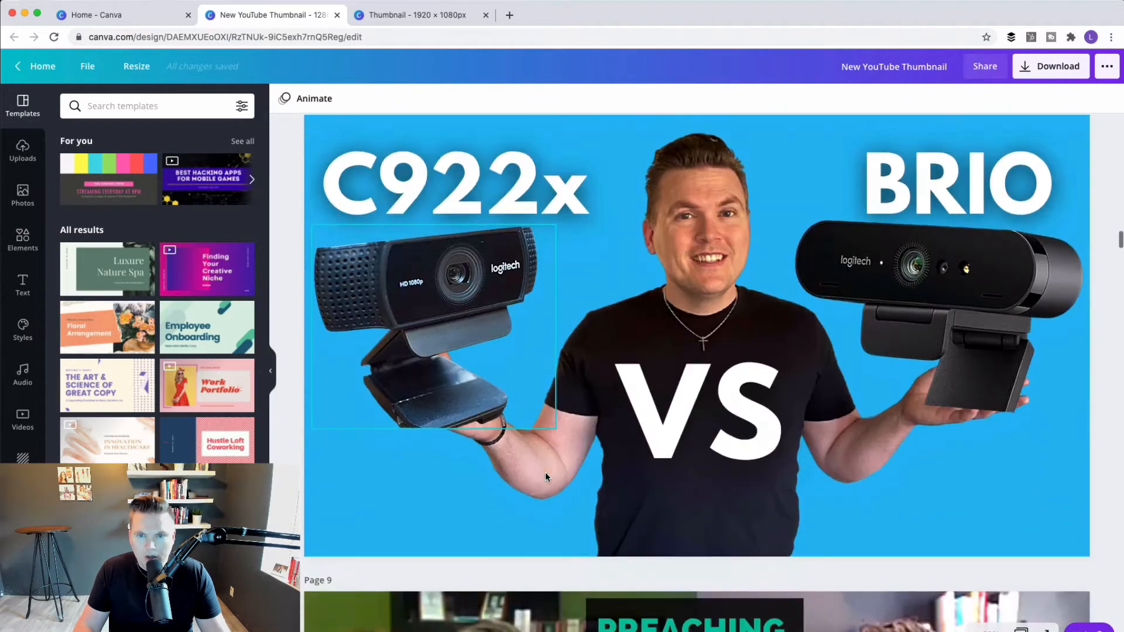
scroll(546, 477, "up", 1)
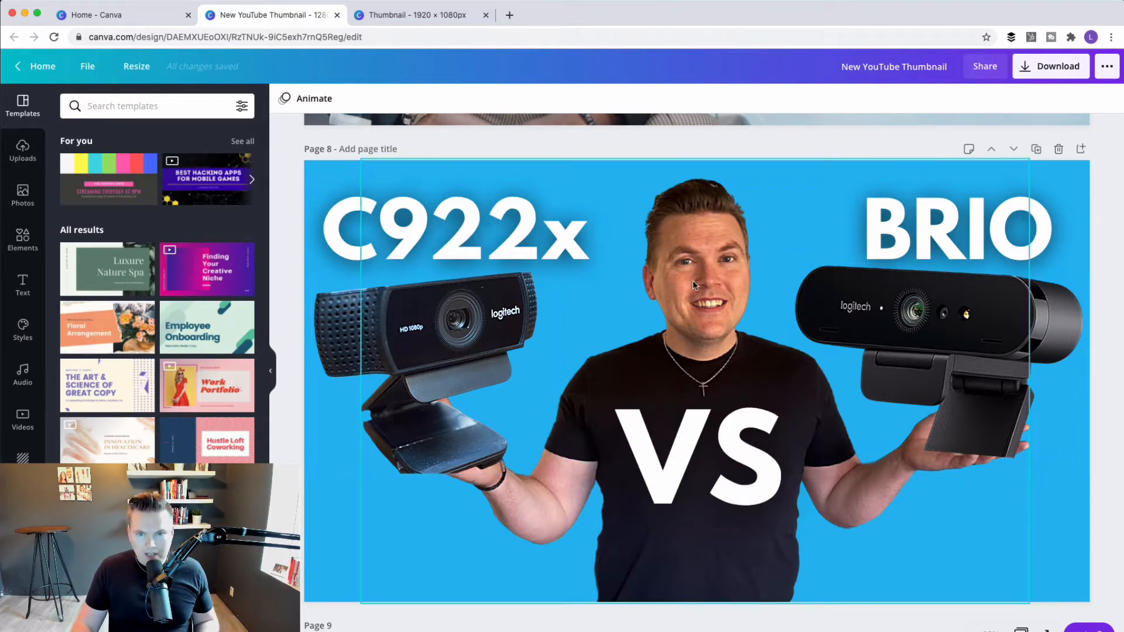
Open the Background Remover brushes for the portrait photo on page 8.
left_click(691, 297)
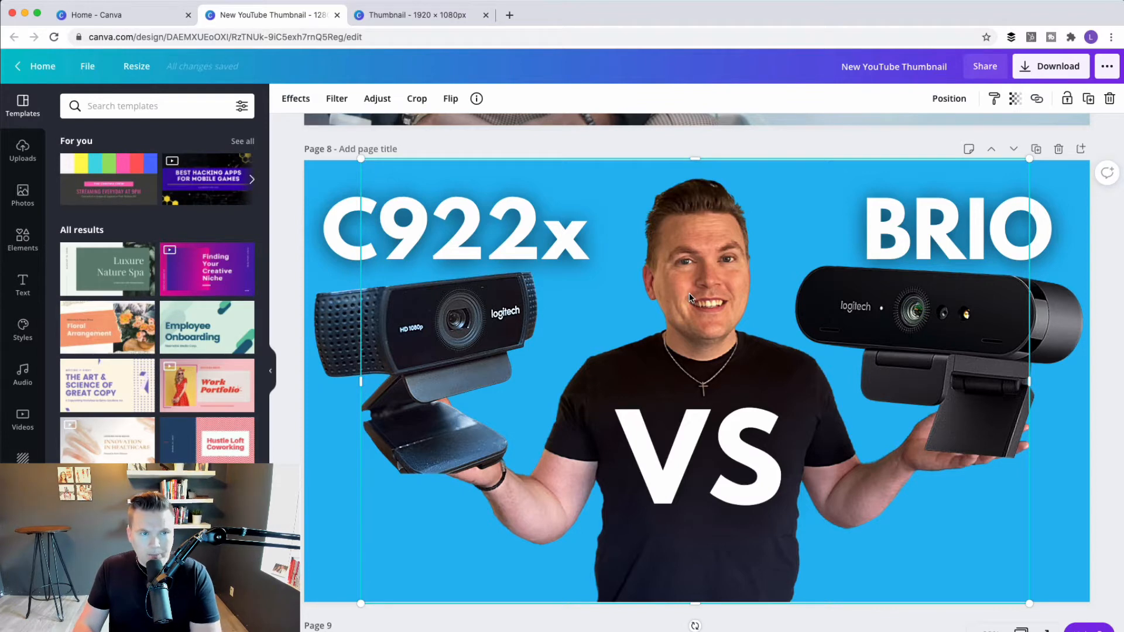
left_click(295, 99)
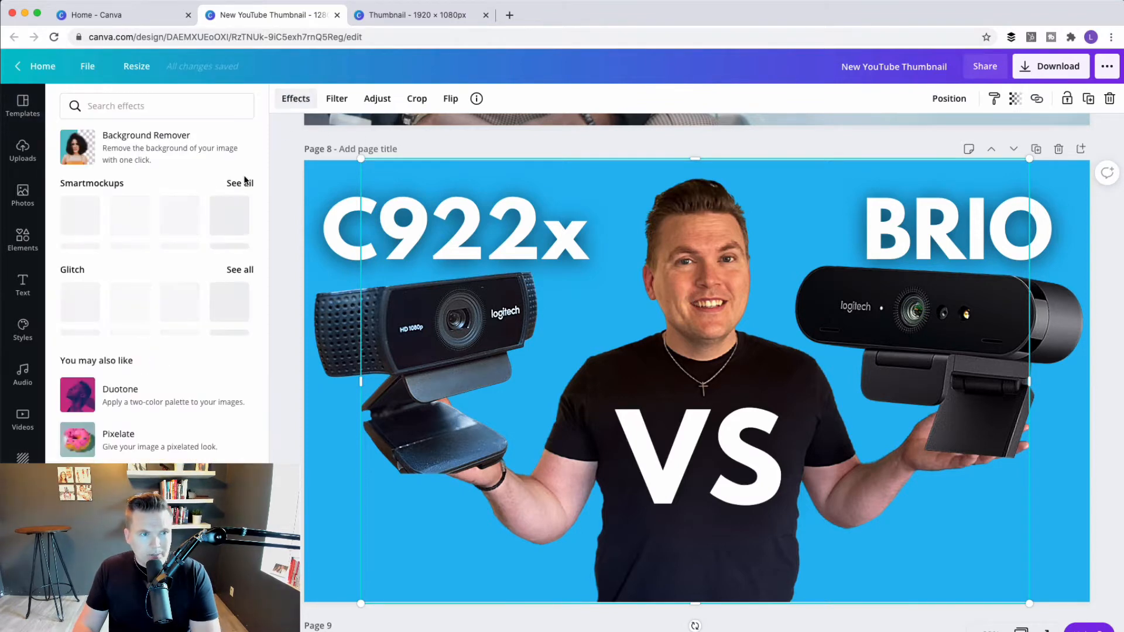
left_click(121, 146)
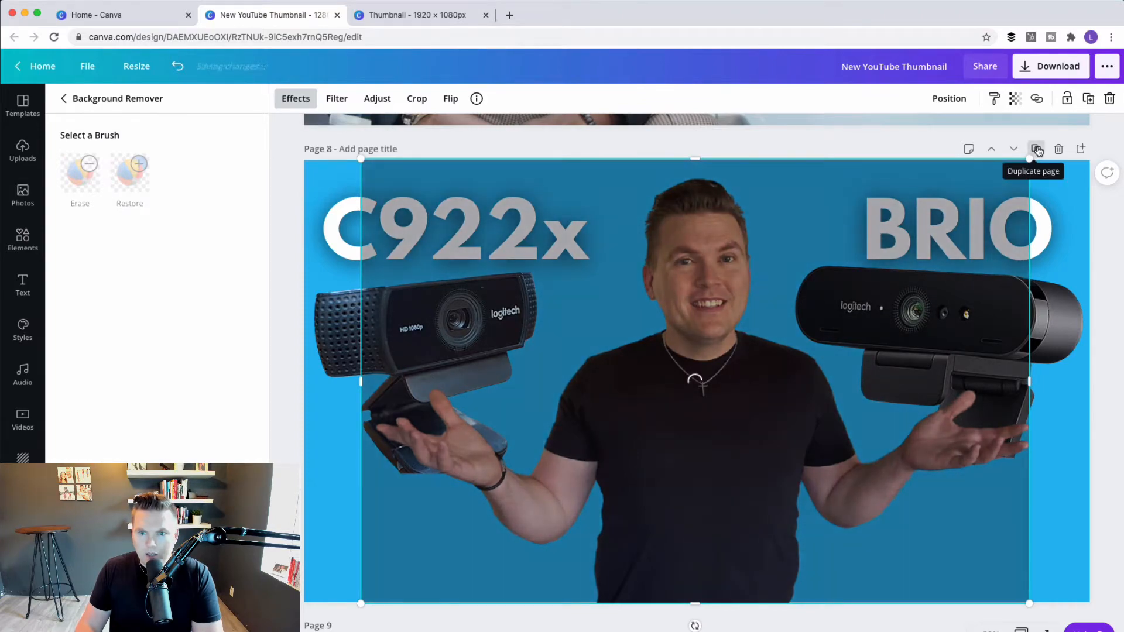
Duplicate page 8 and delete the portrait, both webcams and the VS text from the copy, keeping the C922x and BRIO headings.
left_click(1035, 149)
scroll(652, 462, "up", 3)
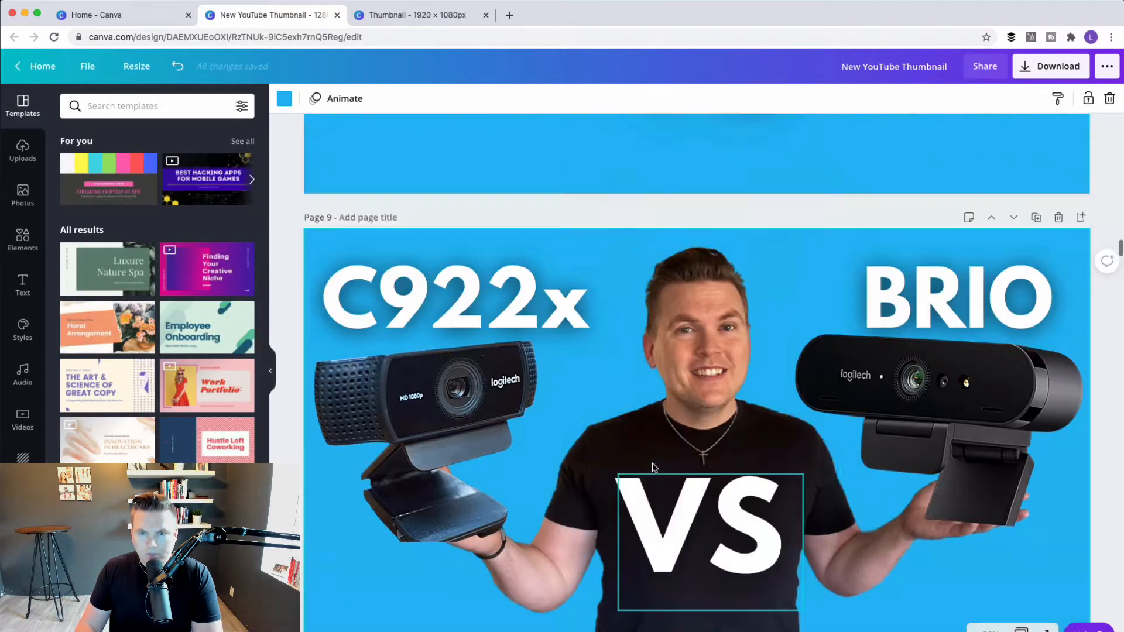
scroll(653, 466, "down", 10)
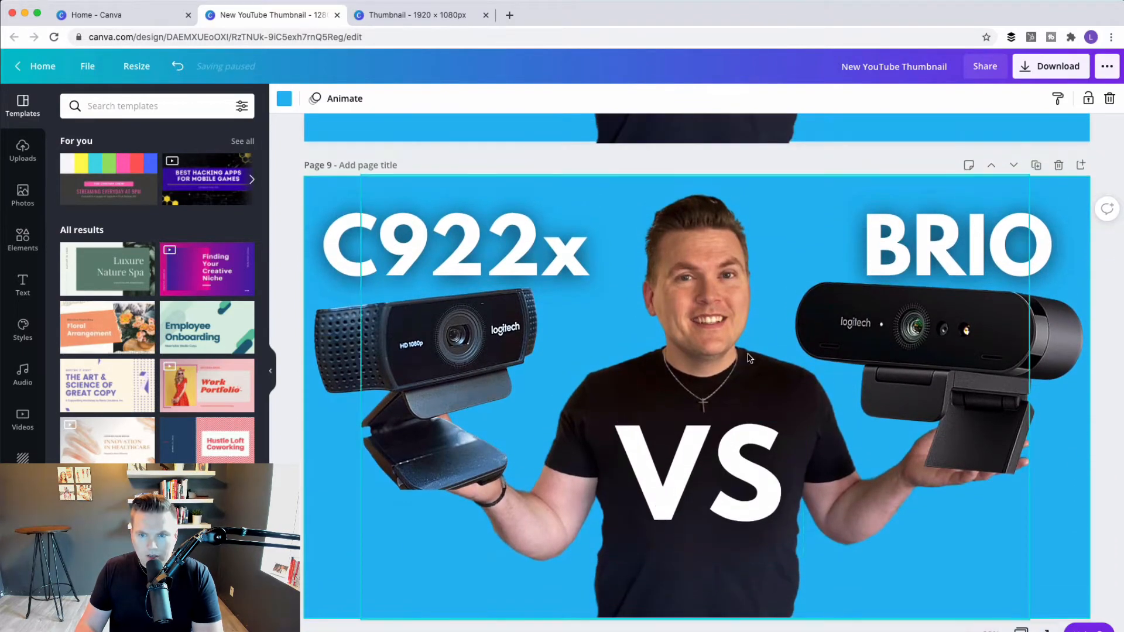
scroll(748, 357, "up", 1)
key("Delete")
Add the uploaded photo of the man in a green jacket with his hand on his chin to page 9, placing it below the headings.
left_click(23, 150)
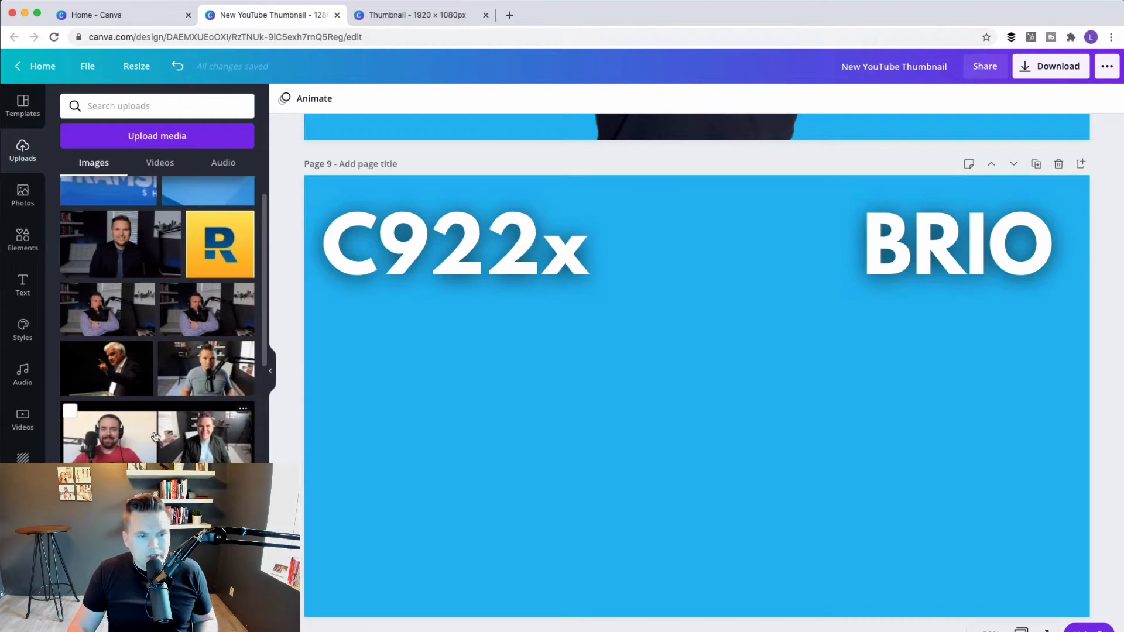
scroll(114, 345, "down", 10)
scroll(155, 436, "down", 10)
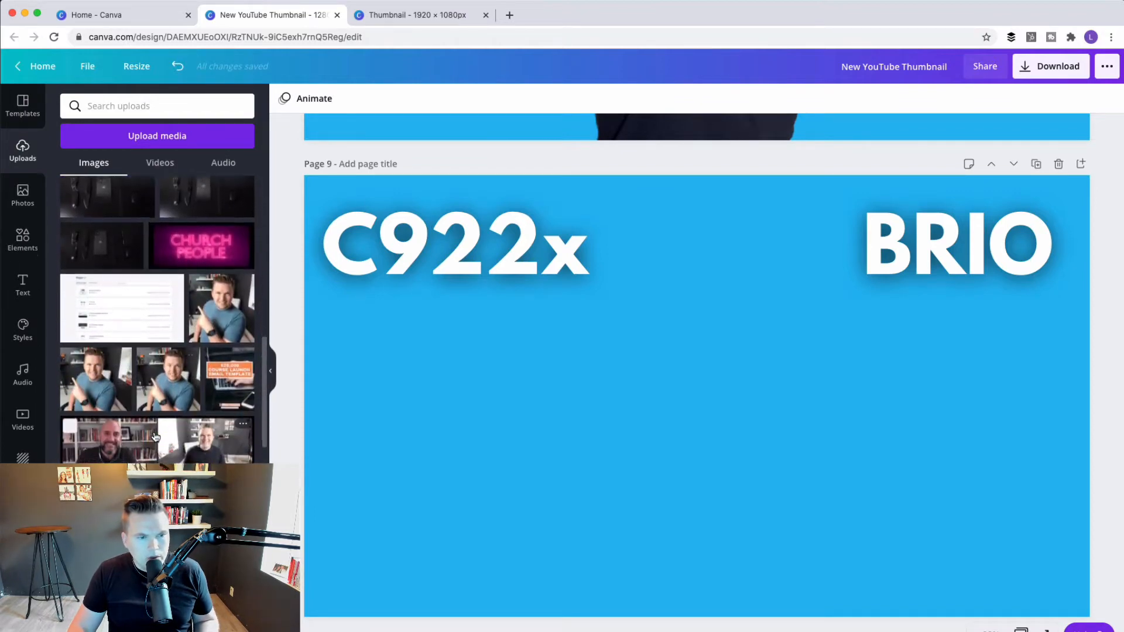
scroll(155, 436, "down", 5)
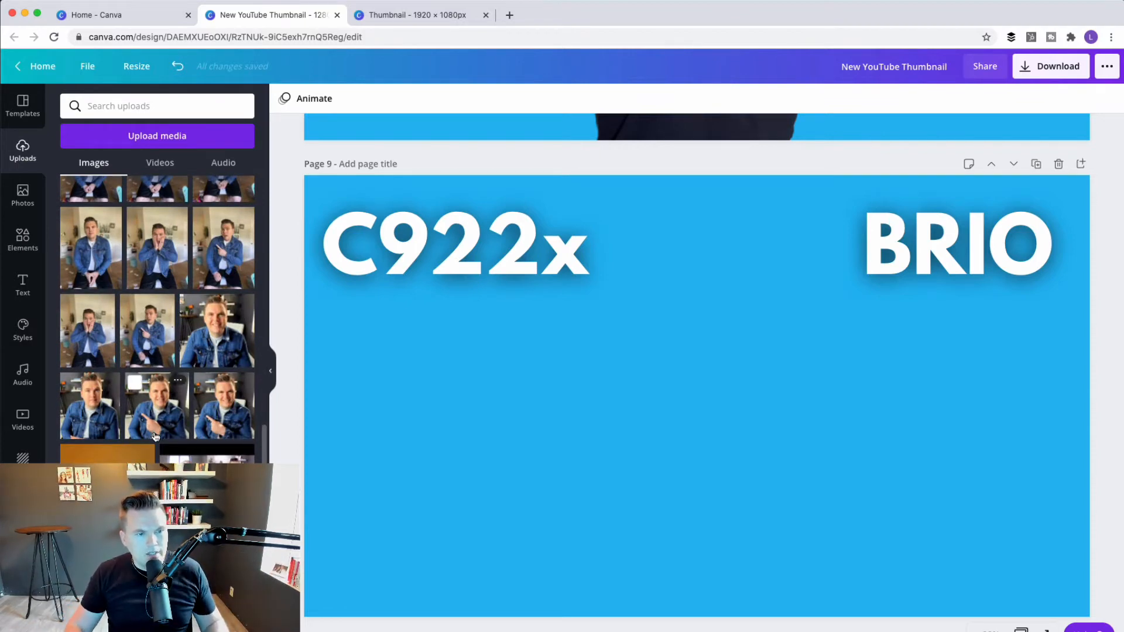
scroll(156, 437, "down", 10)
scroll(155, 437, "down", 10)
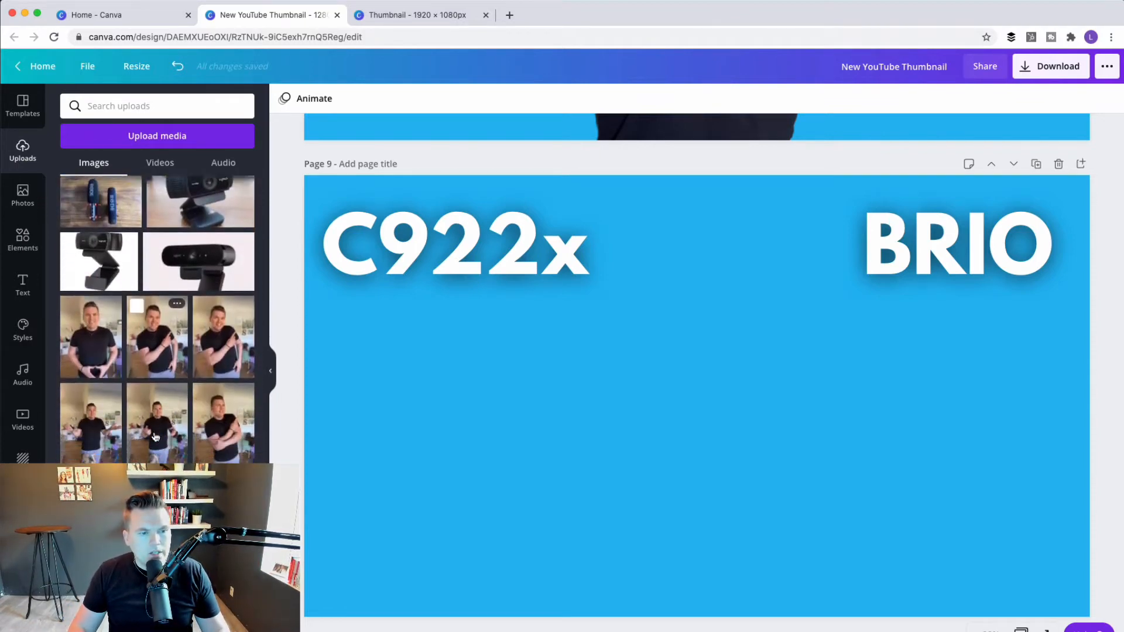
scroll(156, 436, "down", 10)
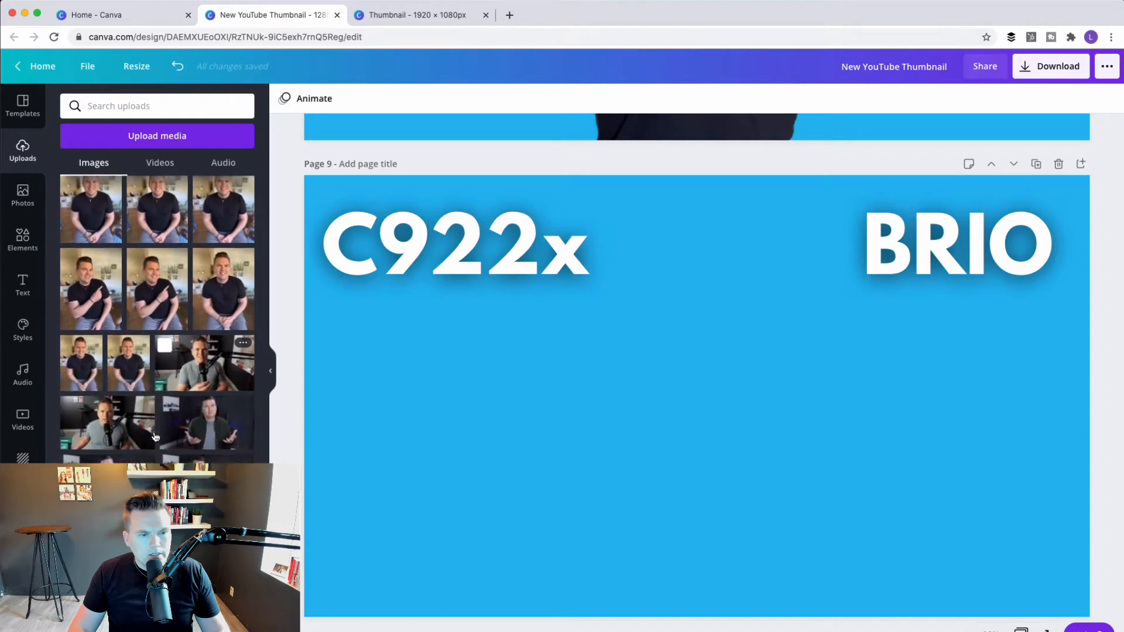
scroll(155, 437, "down", 10)
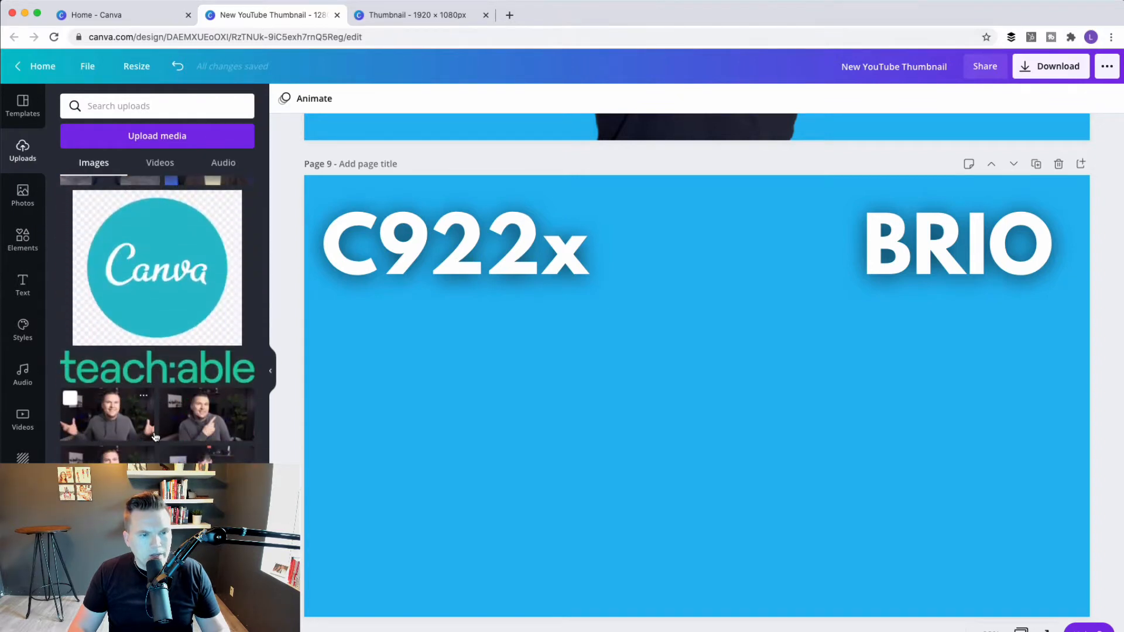
left_click(110, 436)
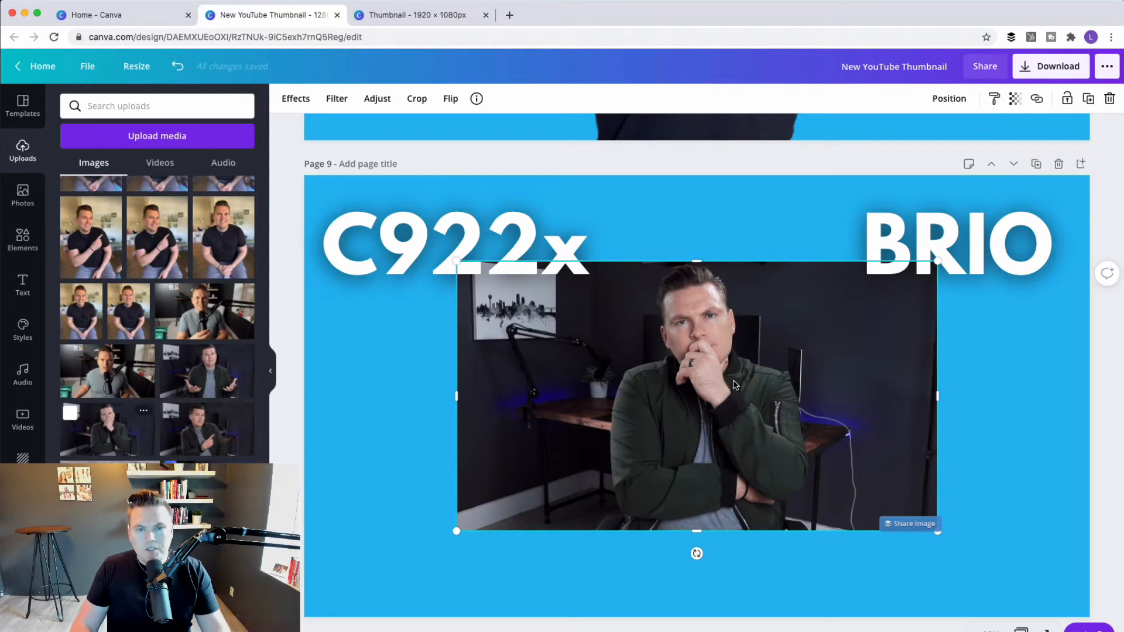
mouse_move(736, 385)
left_mouse_down()
mouse_move(679, 392)
mouse_move(725, 403)
left_mouse_up()
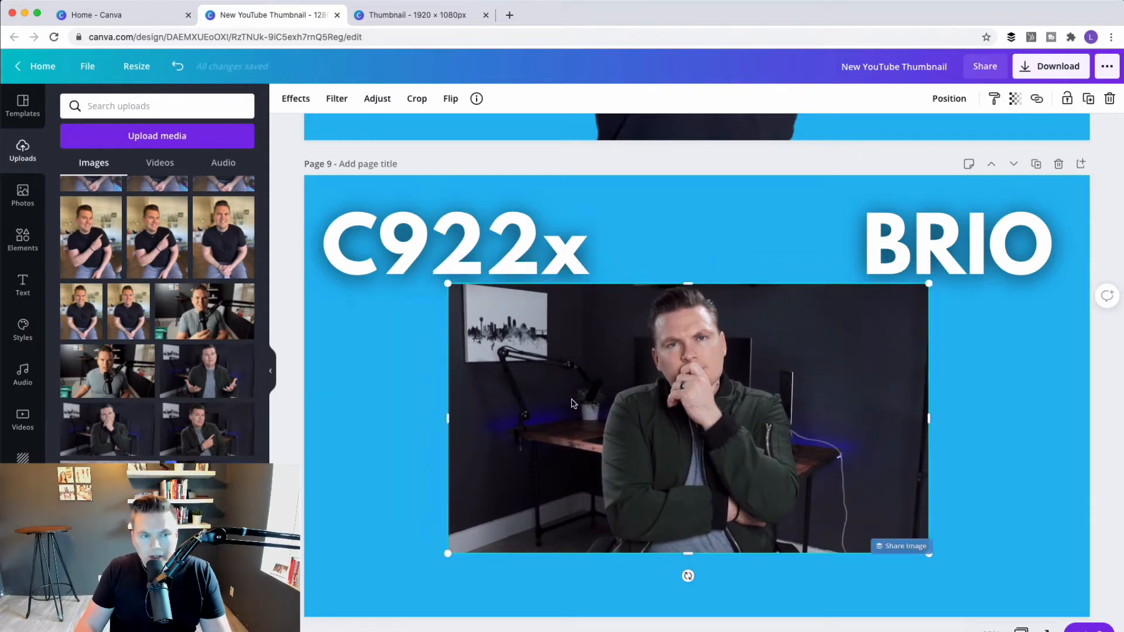
Remove the background of the green-jacket photo with the Background Remover effect.
left_click(292, 99)
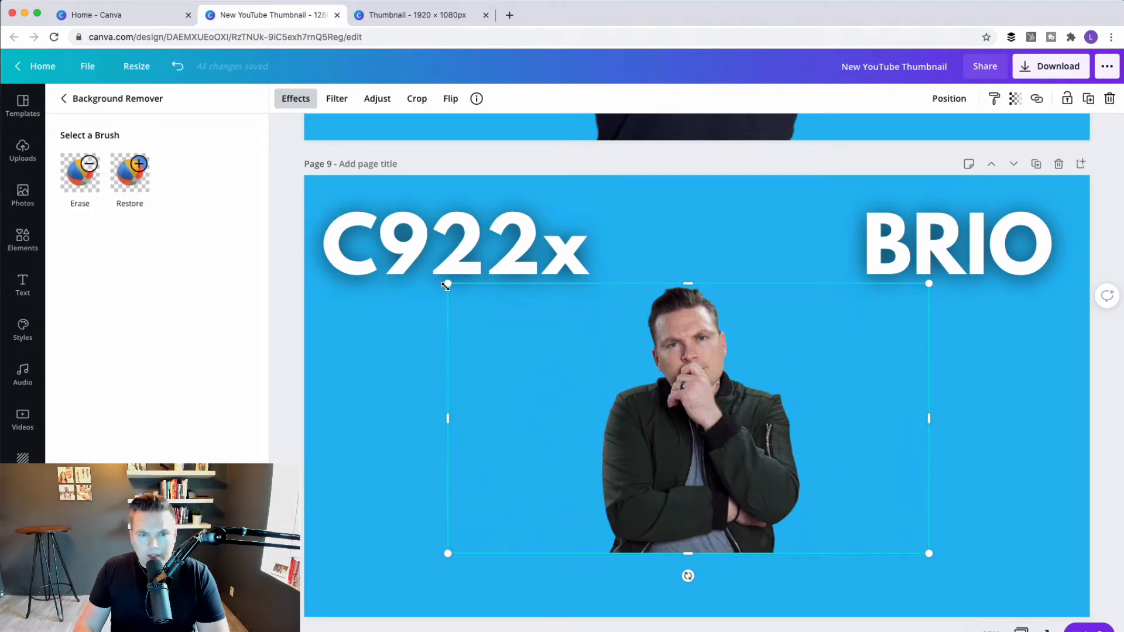
Enlarge the green-jacket portrait cutout on page 9 so it fills most of the page height down to the bottom edge.
left_click_drag(446, 285, 304, 203)
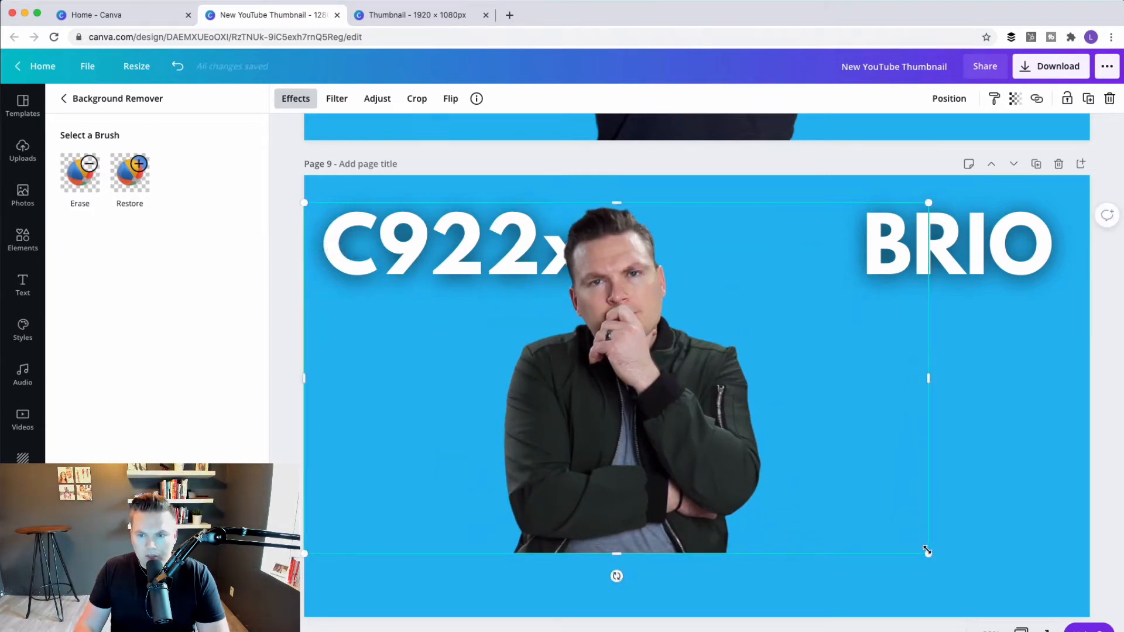
left_click_drag(927, 550, 1048, 612)
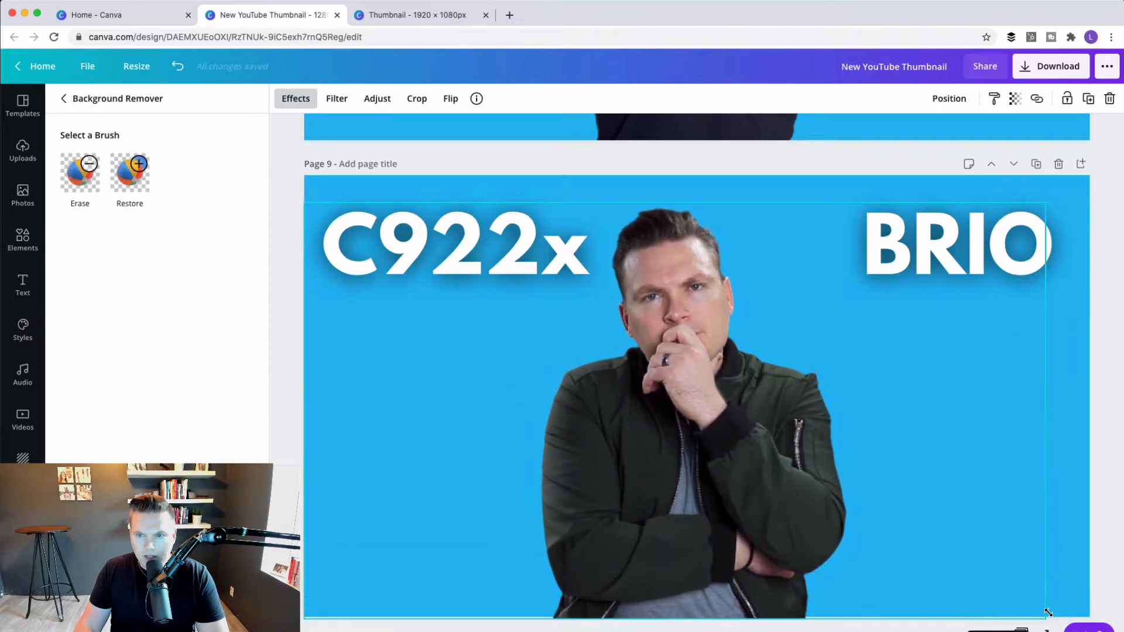
Delete the BRIO and C922x headings from page 9 and add a new default heading text box.
left_click(1018, 247)
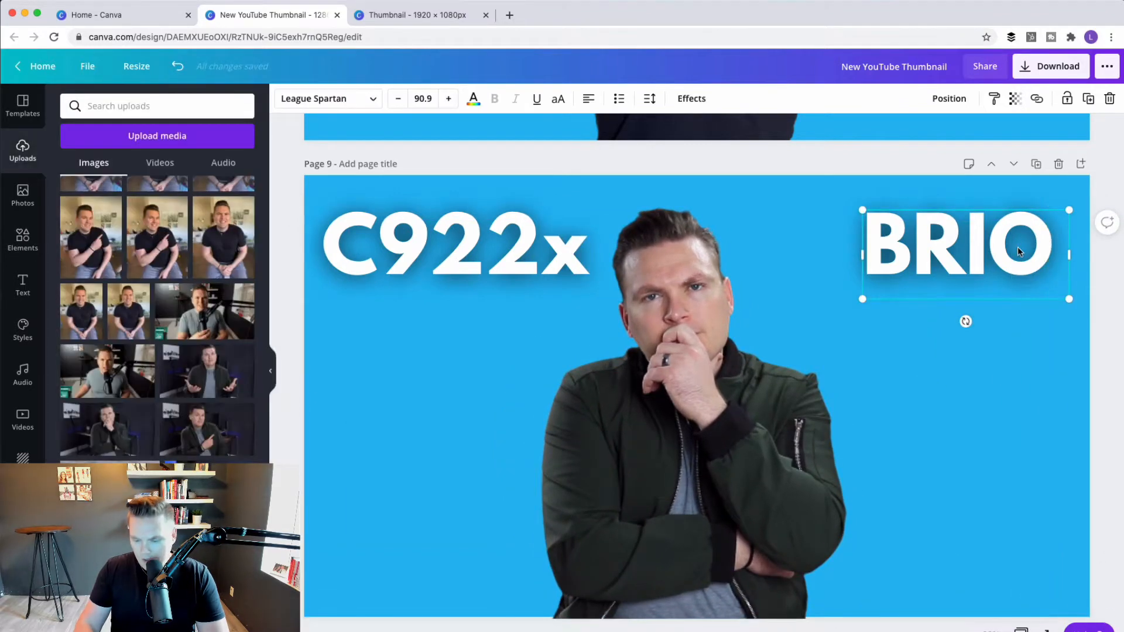
key("Delete")
left_click(459, 232)
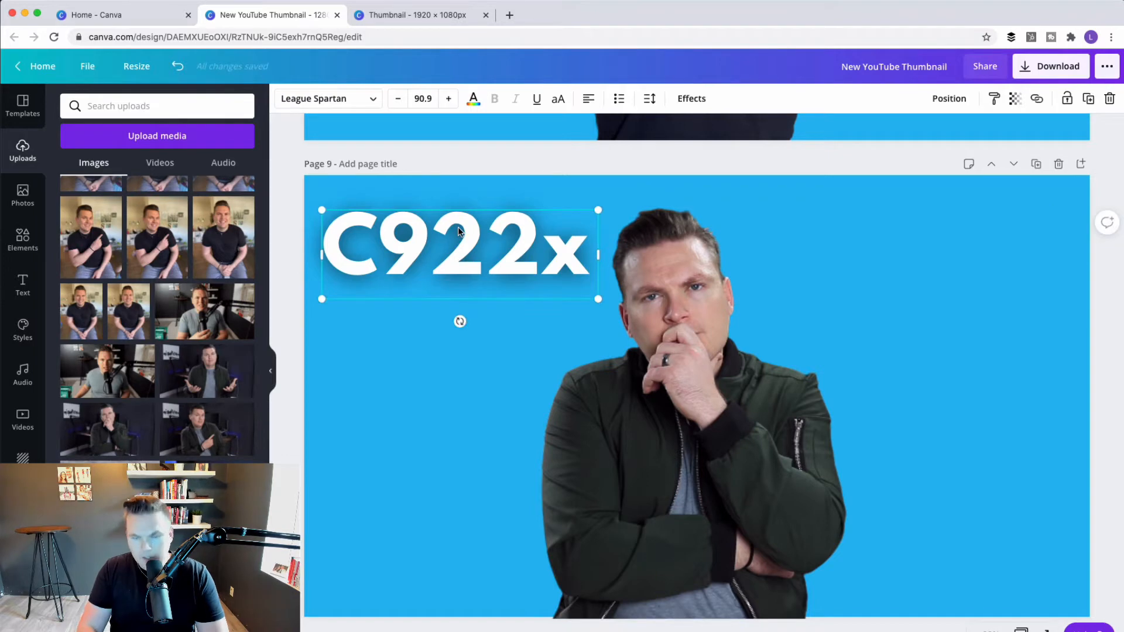
key("Delete")
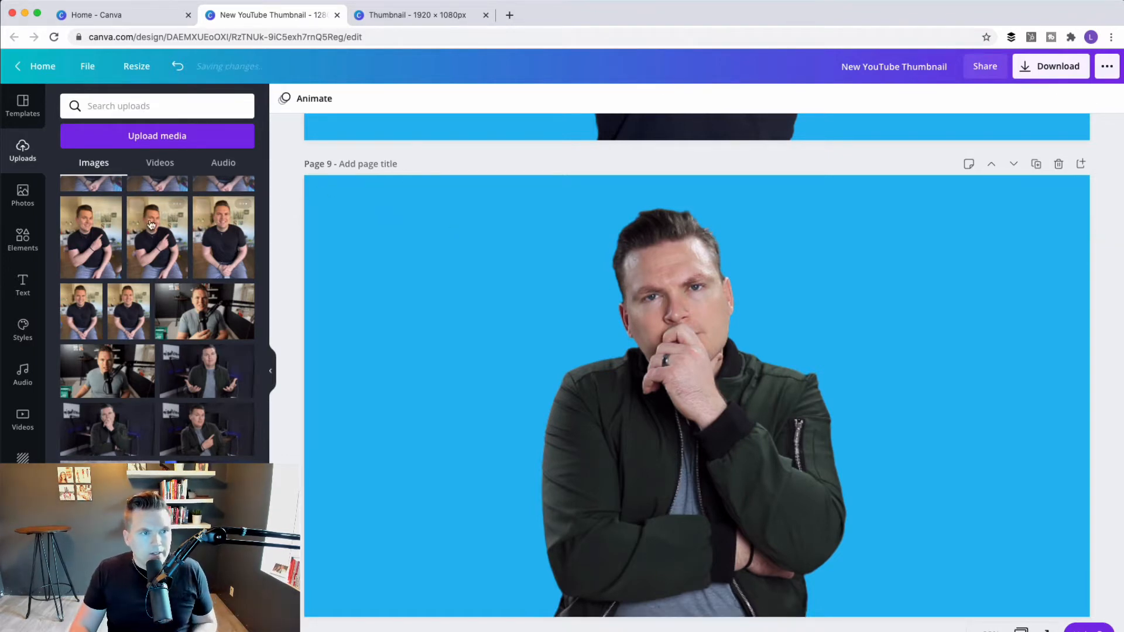
left_click(24, 295)
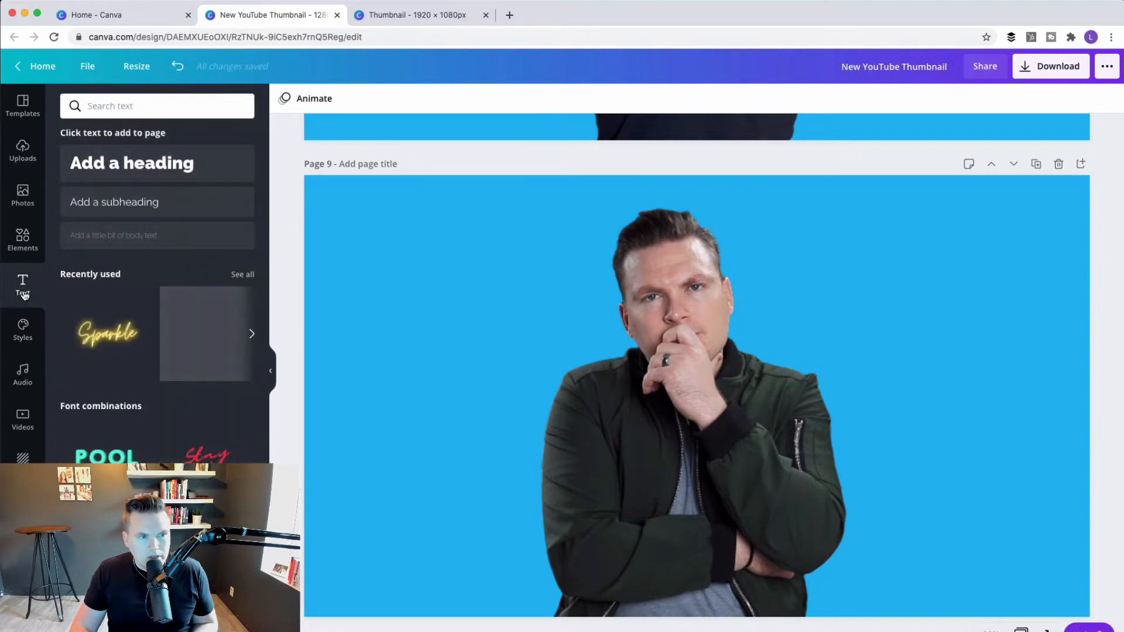
left_click(185, 181)
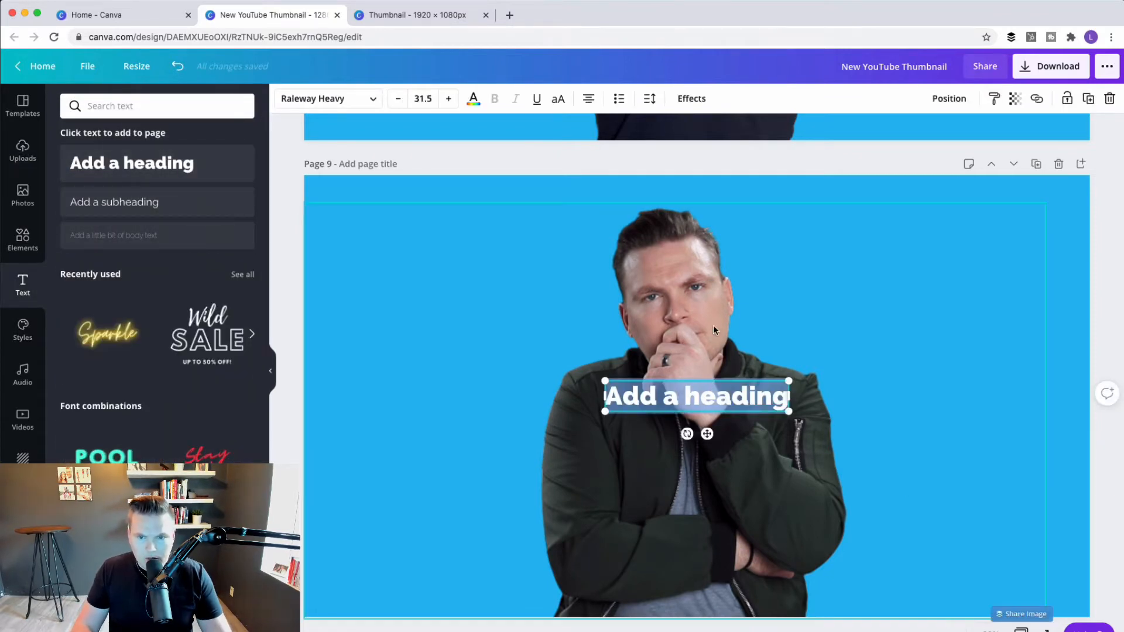
Crop the empty areas on both sides of the portrait so the frame fits closely around the man.
left_click(690, 340)
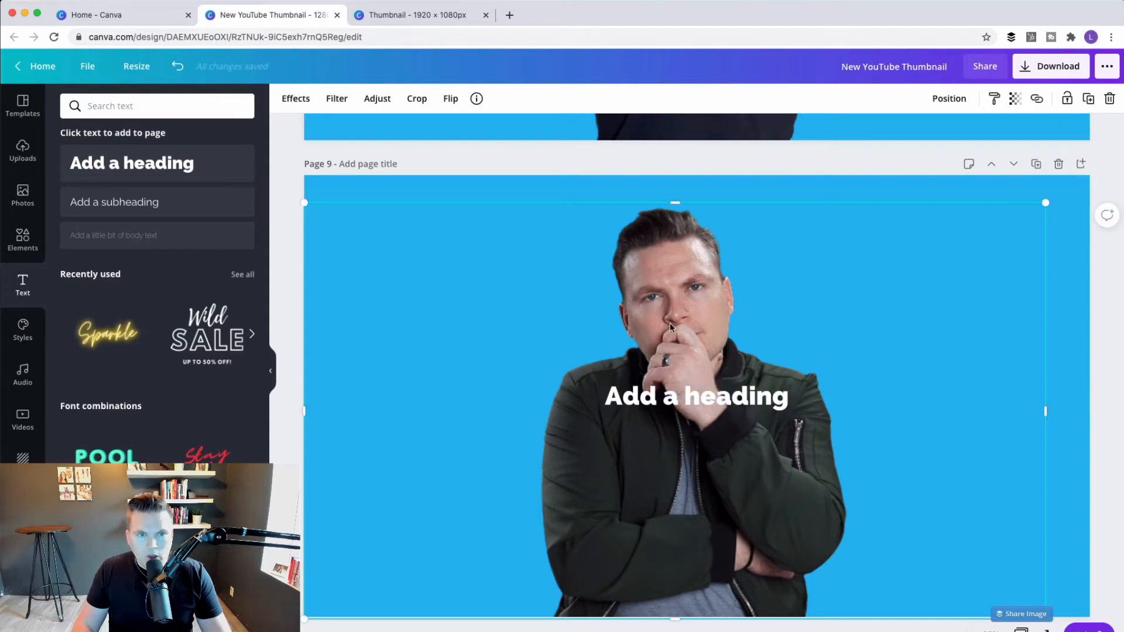
left_click(418, 99)
left_click_drag(327, 204, 532, 203)
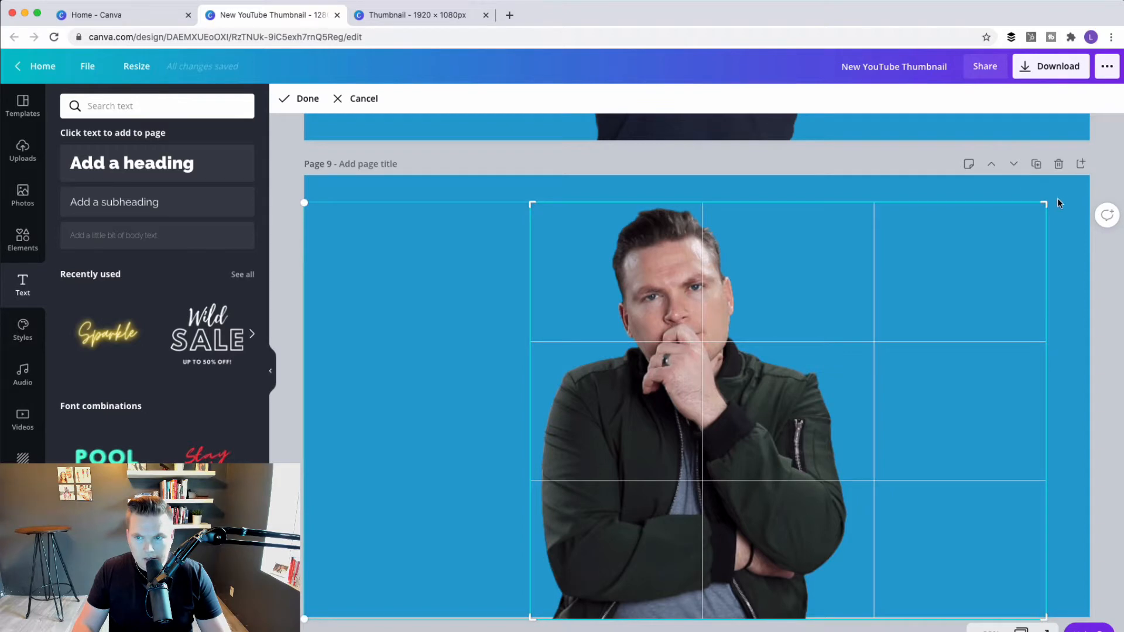
left_click_drag(1030, 205, 857, 213)
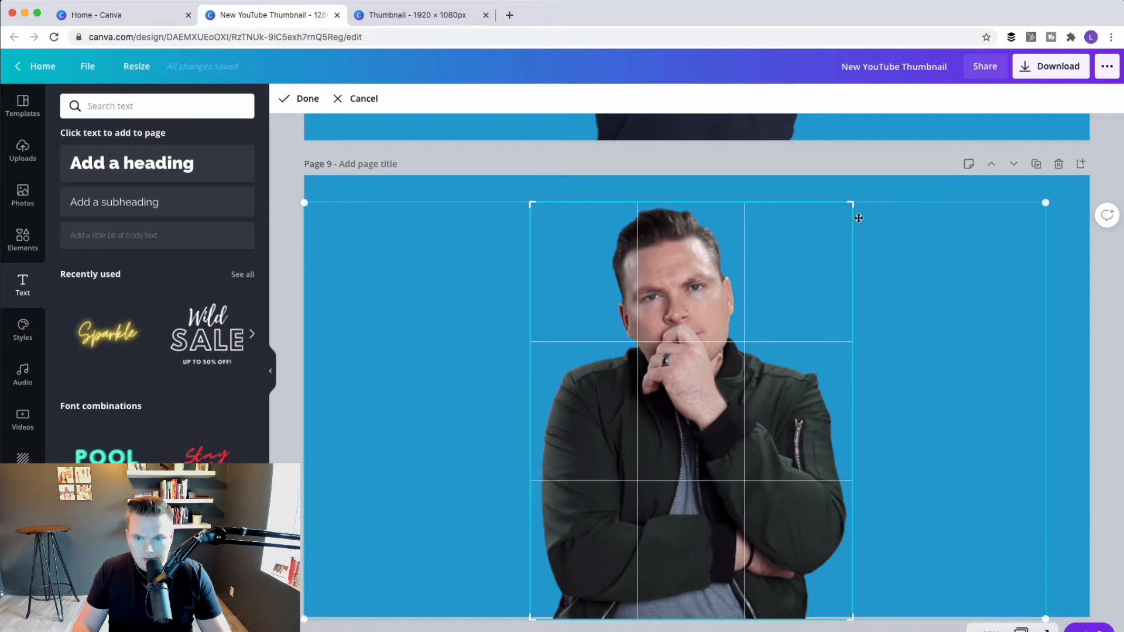
left_click(295, 106)
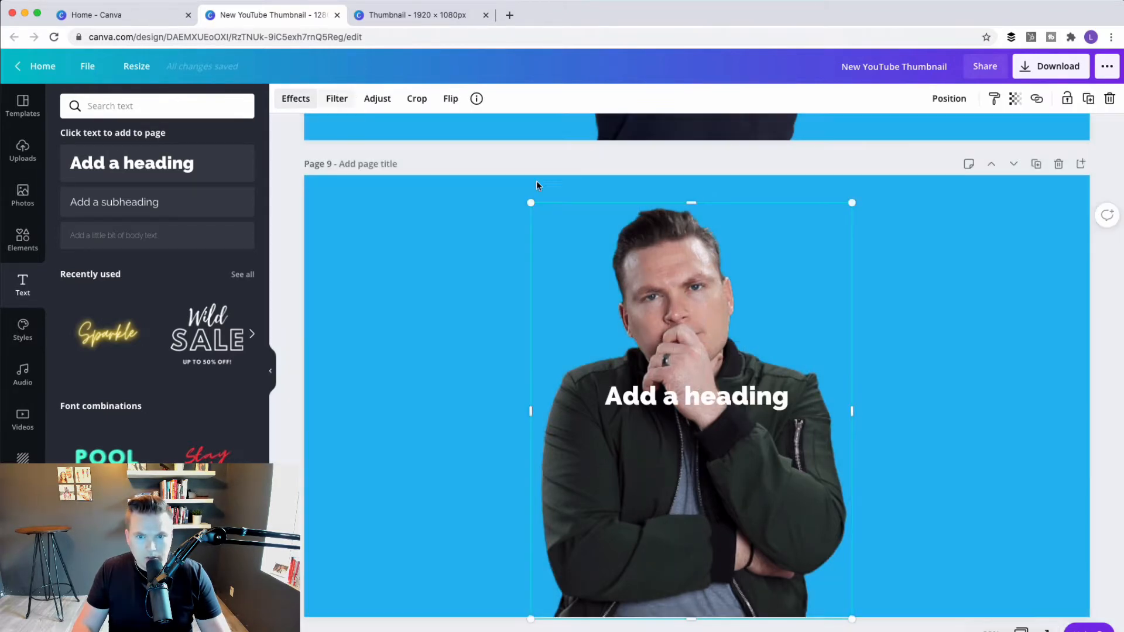
Place the cropped portrait in the left half of page 9 and the heading in the right half.
left_click_drag(717, 325, 508, 327)
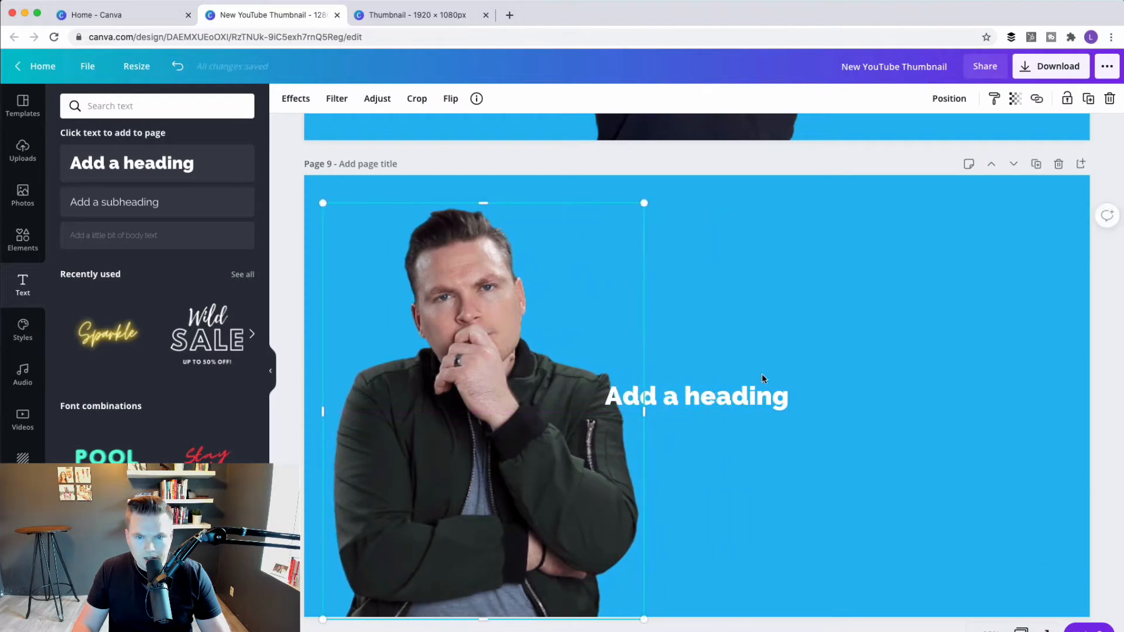
left_click(748, 404)
left_click_drag(771, 389, 955, 360)
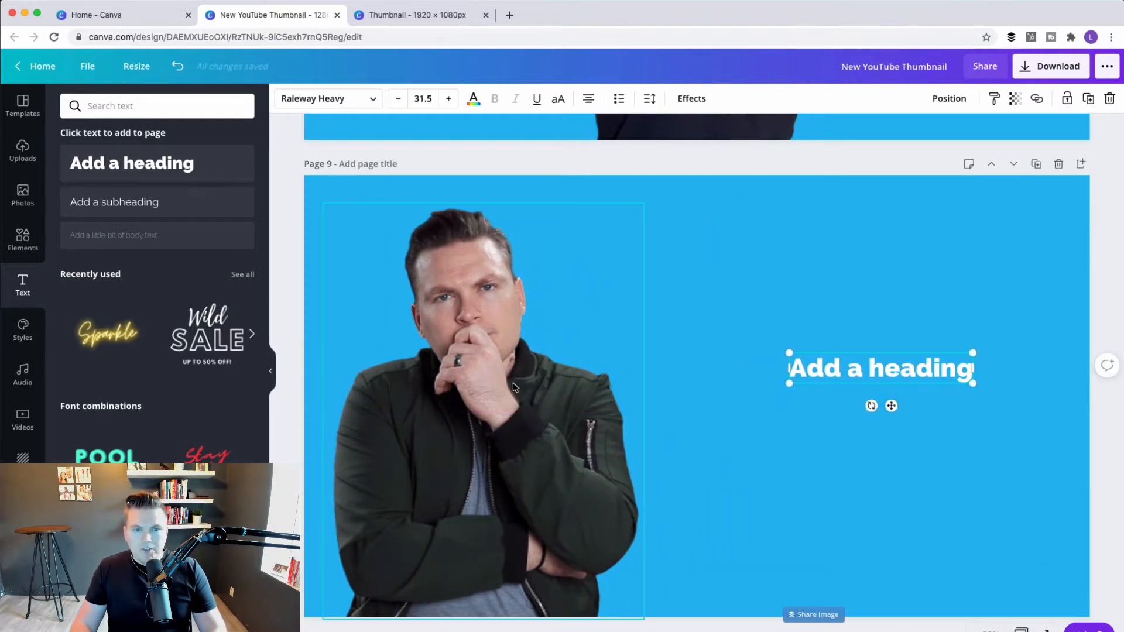
left_click_drag(501, 394, 518, 391)
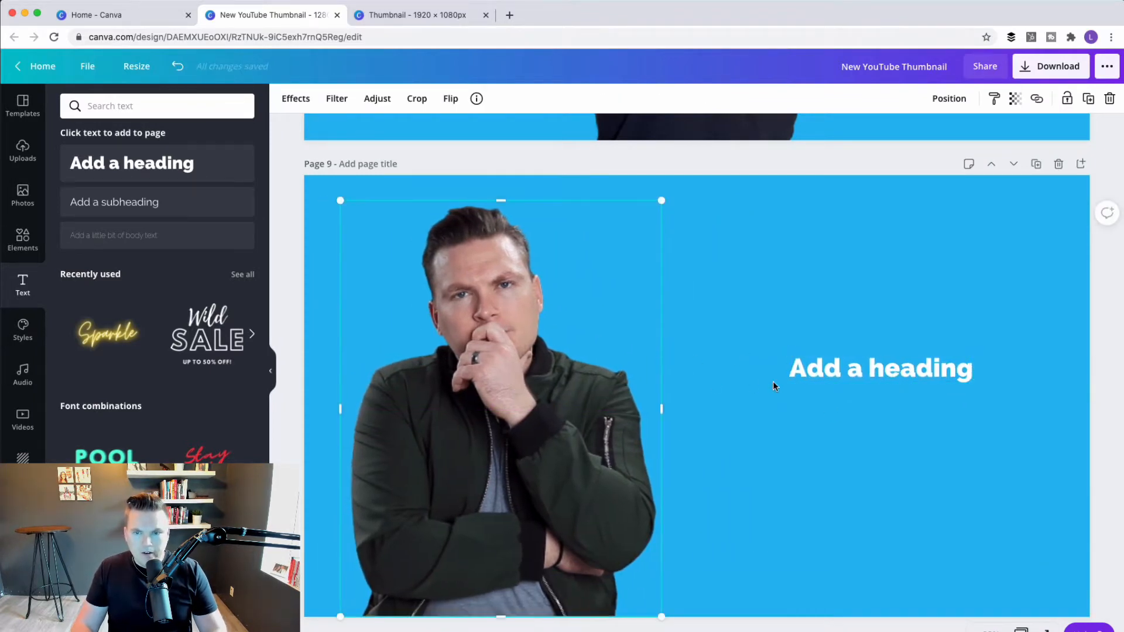
Replace the placeholder text of the heading with "How".
left_click(836, 360)
left_click(836, 361)
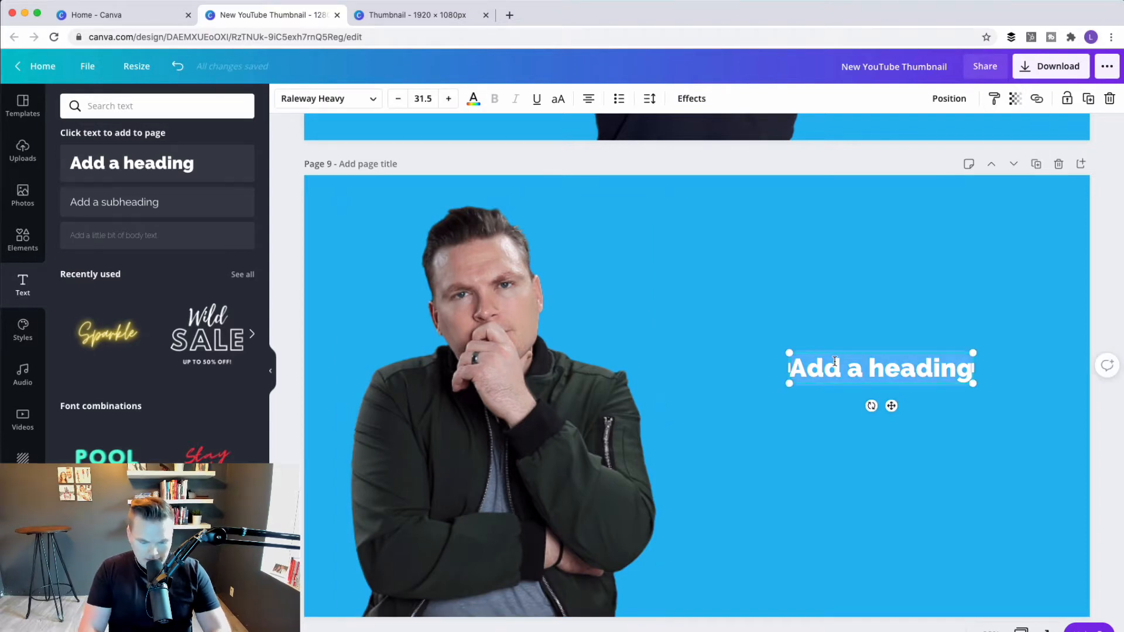
key("BackSpace")
type("How")
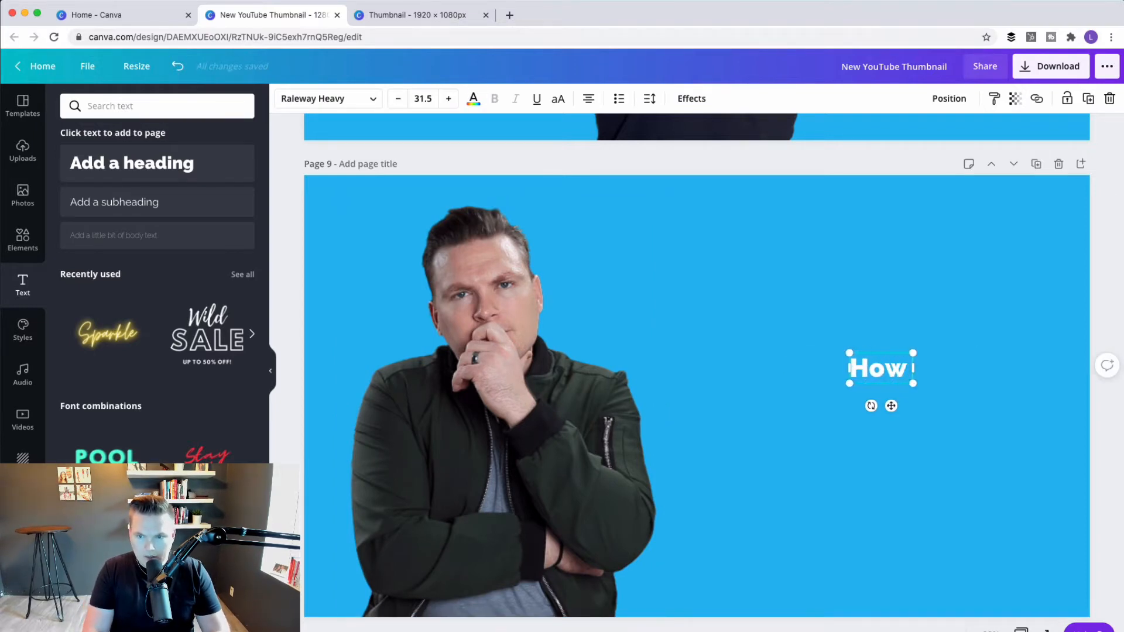
key("BackSpace")
key("BackSpace")
key("BackSpace")
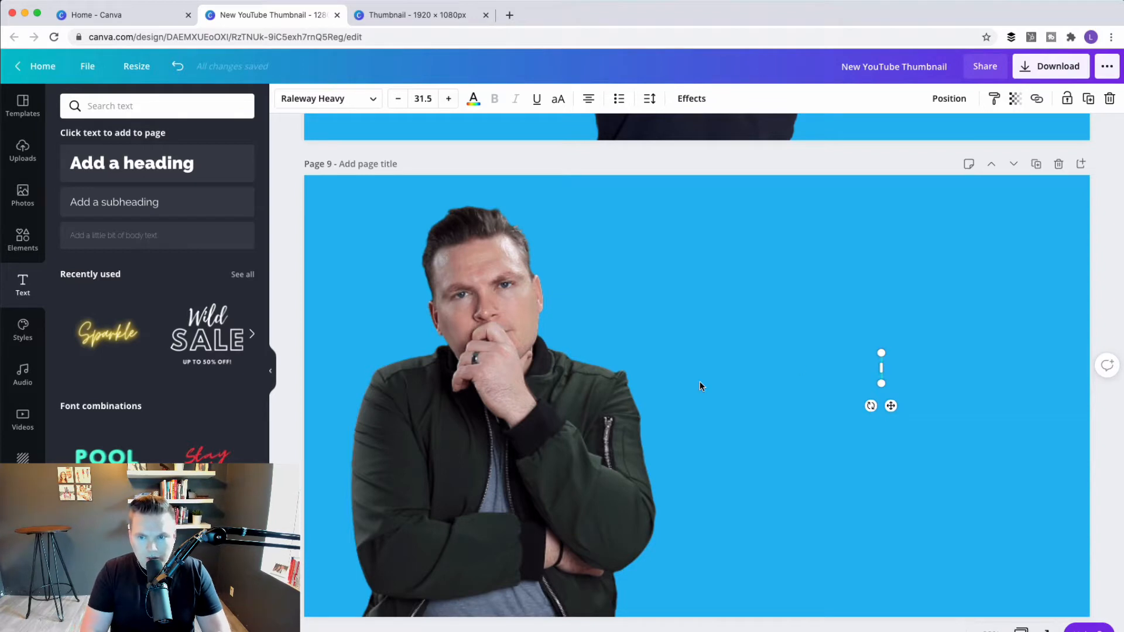
type("How")
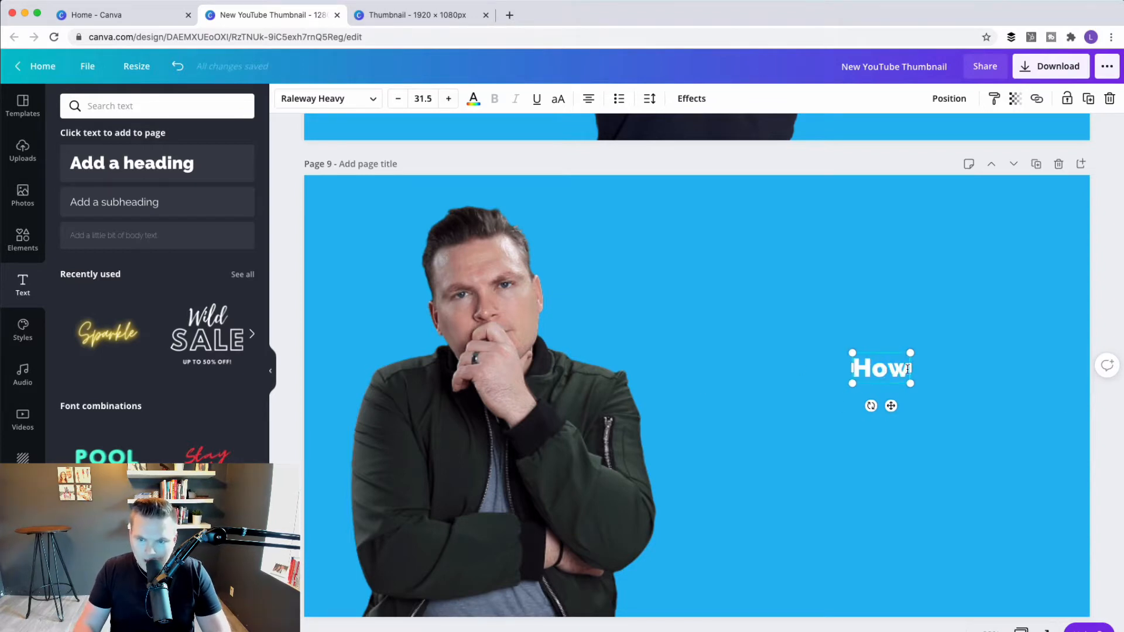
Enlarge the "How" heading to about font size 90 and position it beside the man's face.
left_click_drag(974, 446, 806, 294)
left_click(846, 310)
left_click(997, 414)
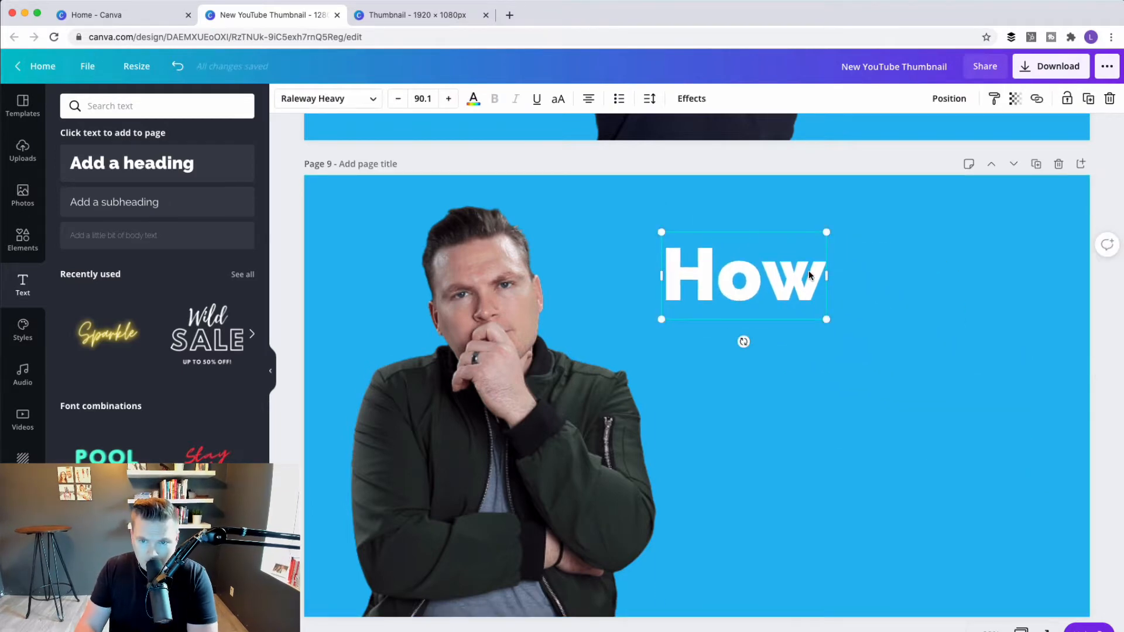
Set the heading's font to Bebas Neue and make it bold.
left_click(351, 98)
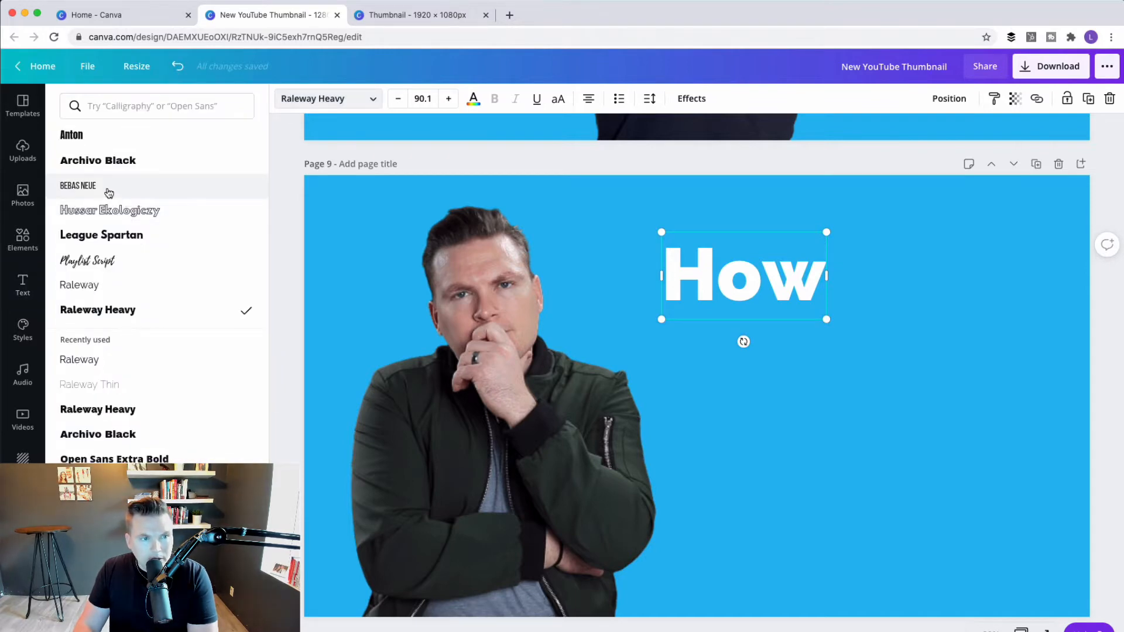
left_click(68, 193)
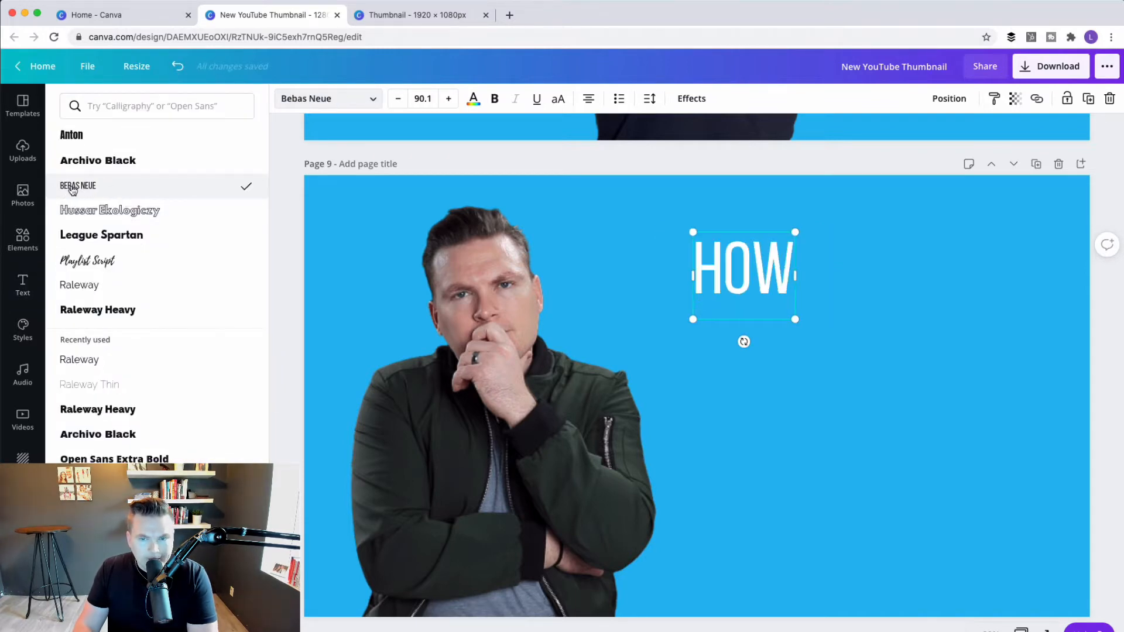
left_click(501, 99)
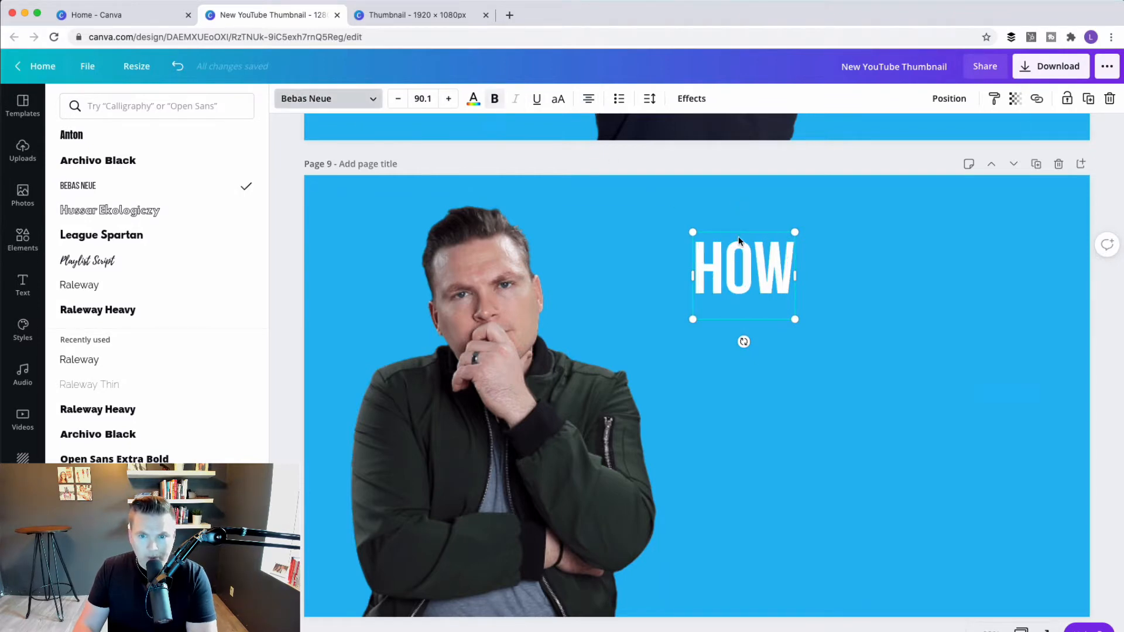
Expand the heading to four lines reading "HOW TO MAKE", "EYE-CATCHING", "THUMBNAILS" and "ON CANVA".
double_click(762, 276)
type("HOW TO MAKE")
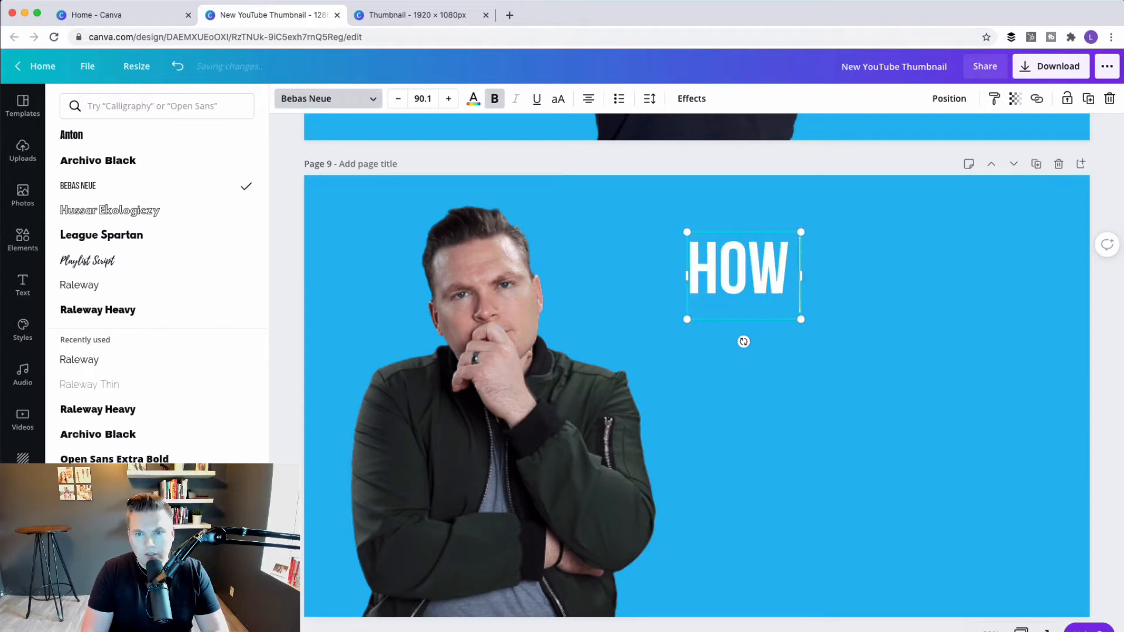
key("Return")
type("EY")
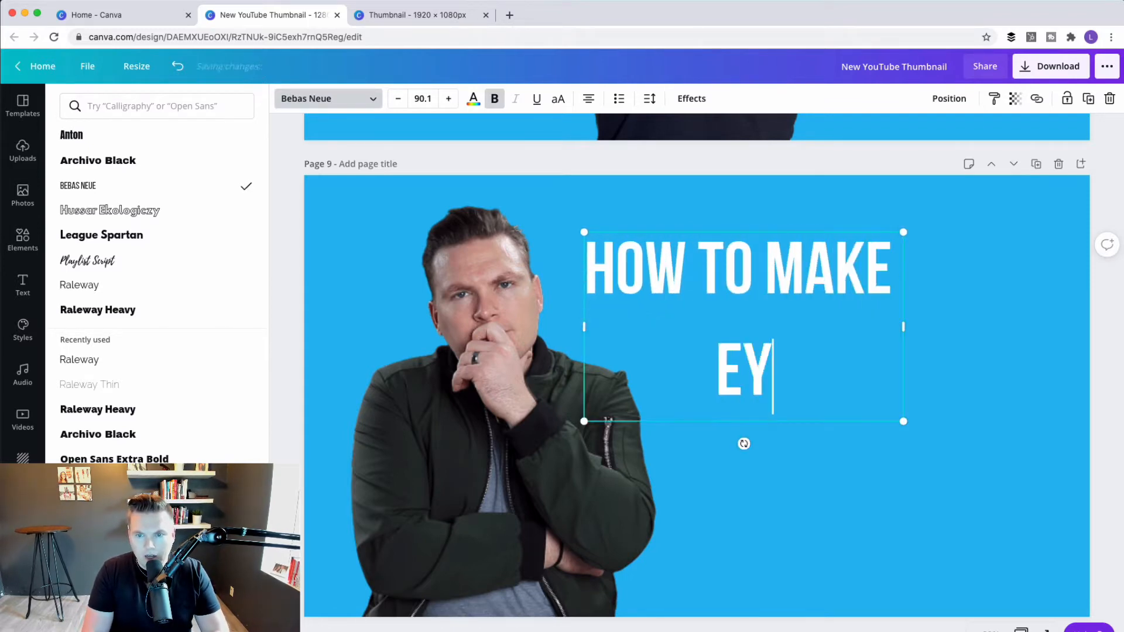
type("E-CATCHING")
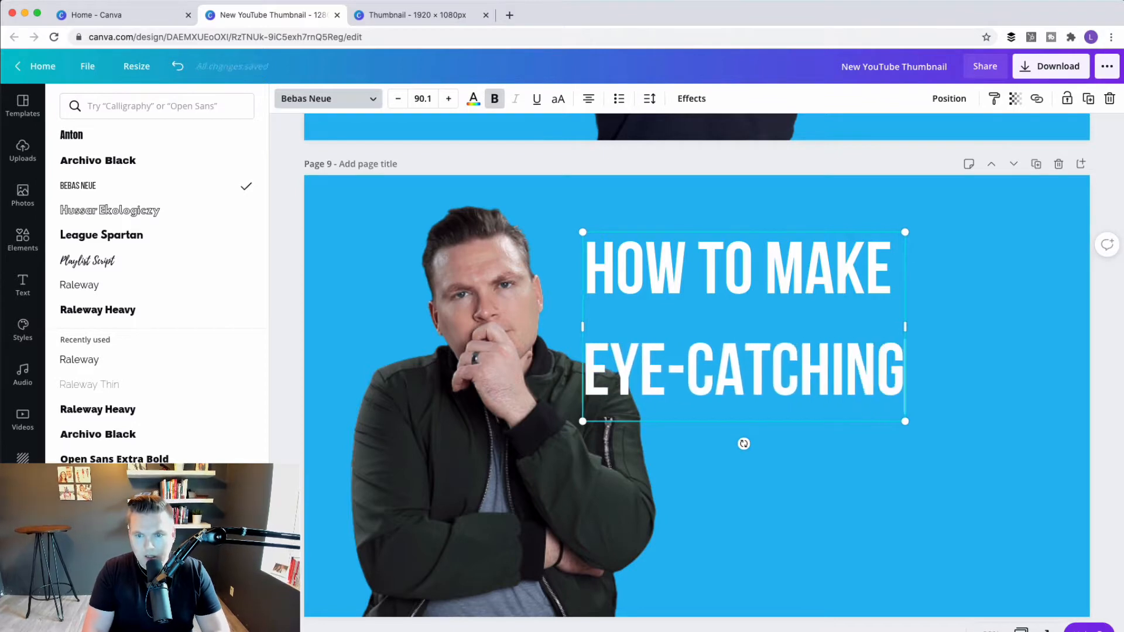
key("Return")
type("THUMNB")
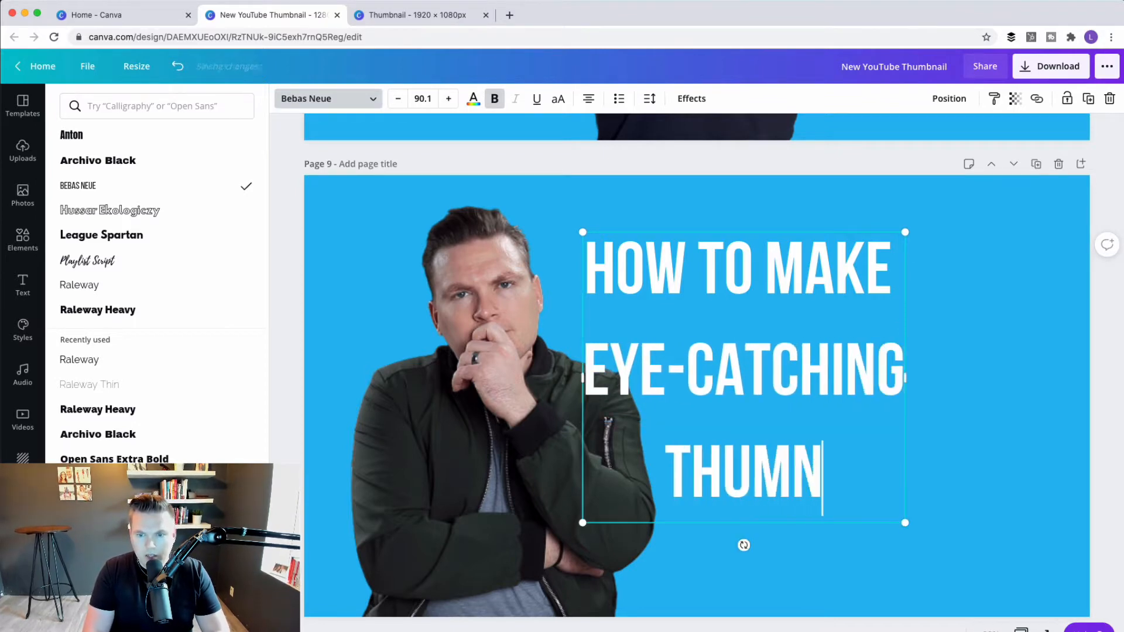
key("BackSpace")
key("BackSpace")
type("B")
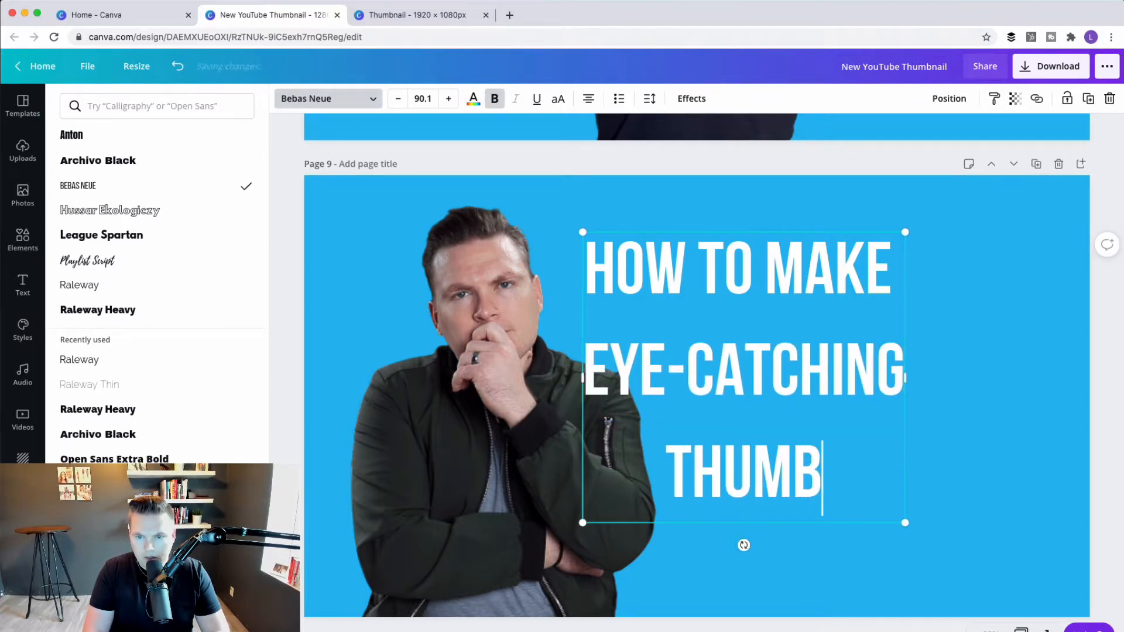
type("NAILS")
key("Return")
type("ON CAN")
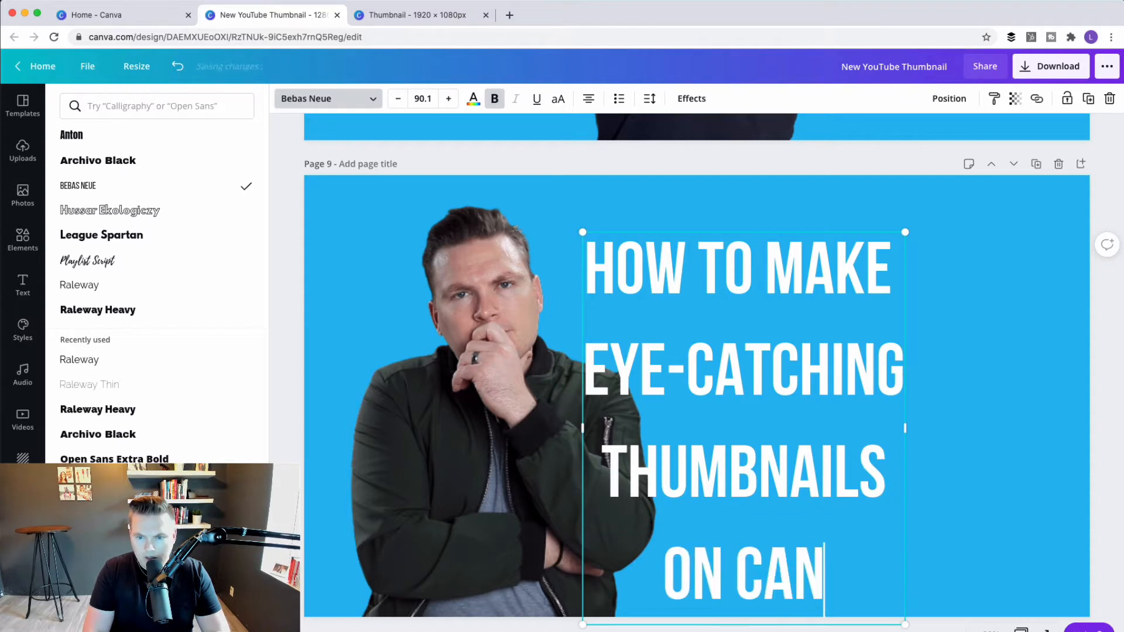
type("VA")
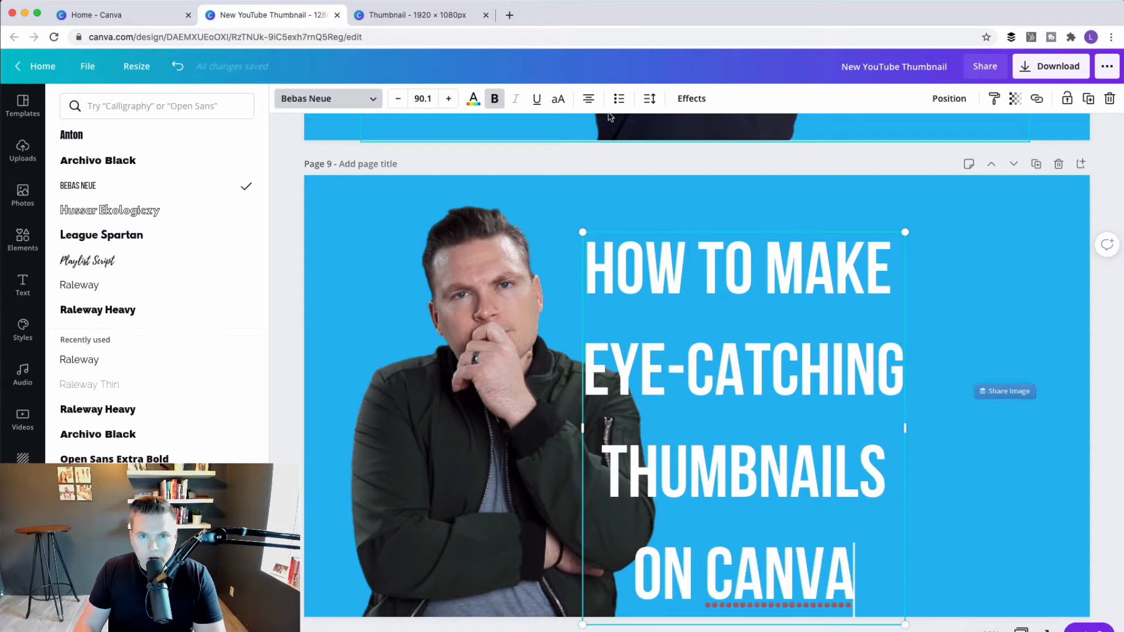
Tighten the spacing of all four heading lines to a line height of 0.86.
left_click(649, 101)
left_click_drag(753, 166, 727, 166)
left_click(490, 185)
left_click(543, 212)
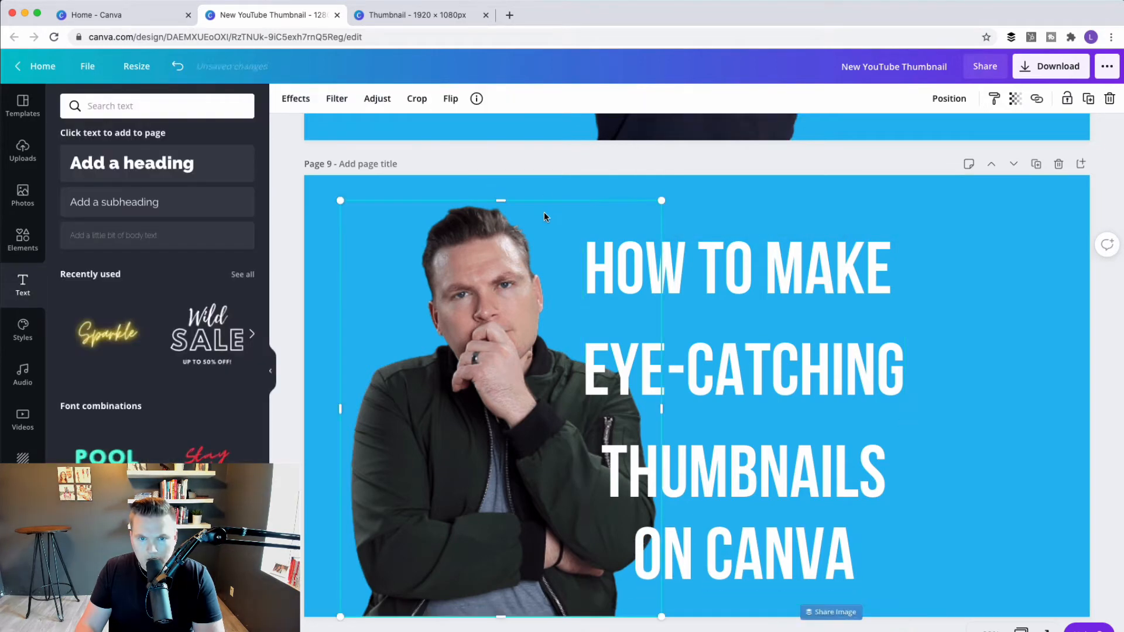
left_click(863, 296)
left_click(649, 100)
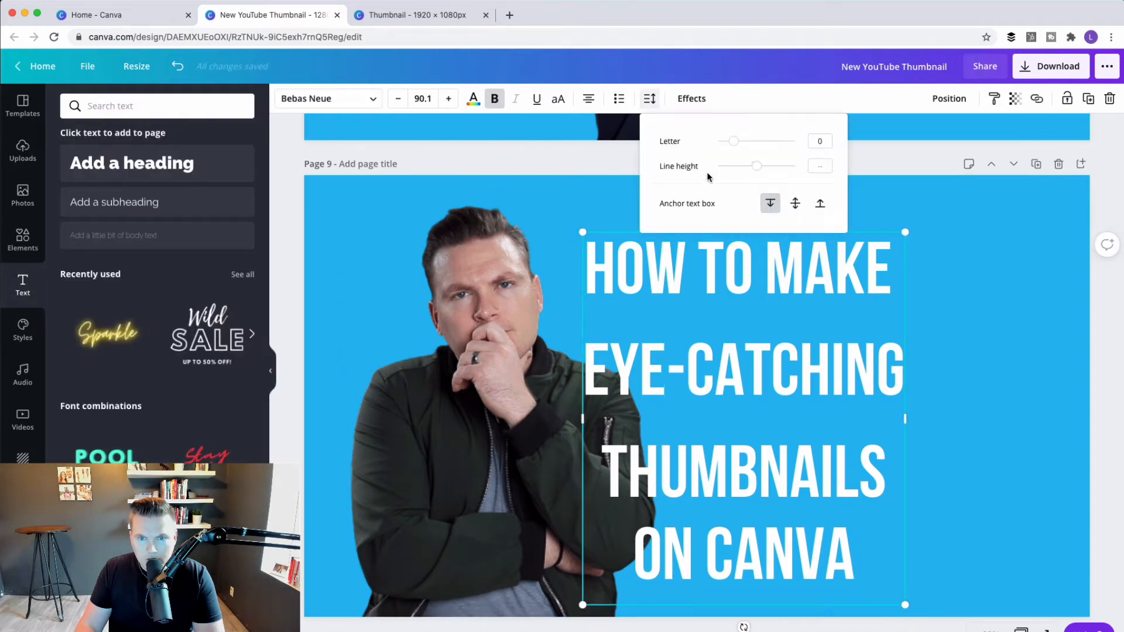
left_click_drag(757, 166, 731, 167)
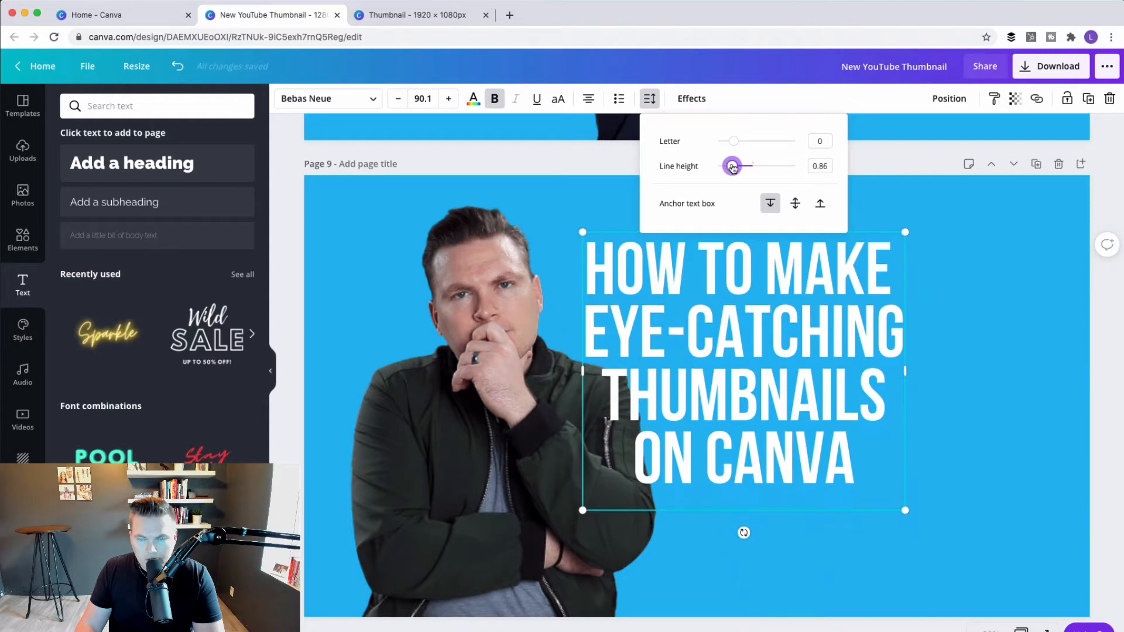
Left-align the heading and fit it into the space beside the portrait at font size 116.
left_click(589, 100)
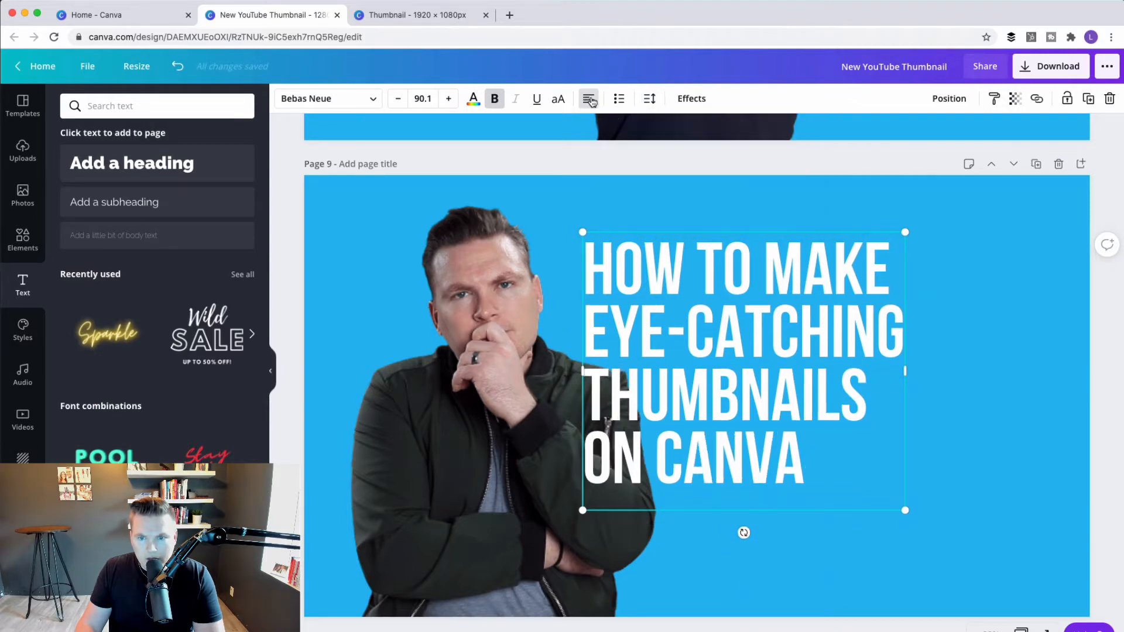
left_click_drag(761, 322, 797, 297)
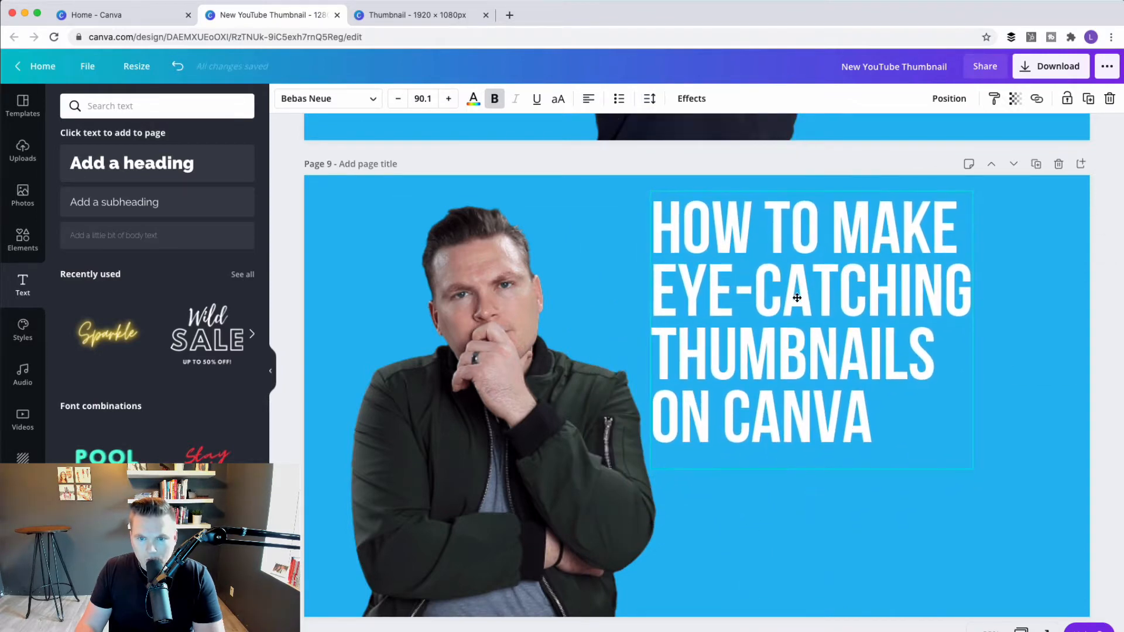
left_click_drag(971, 468, 1036, 548)
left_click(599, 287)
left_click_drag(758, 299, 764, 296)
left_click(663, 305)
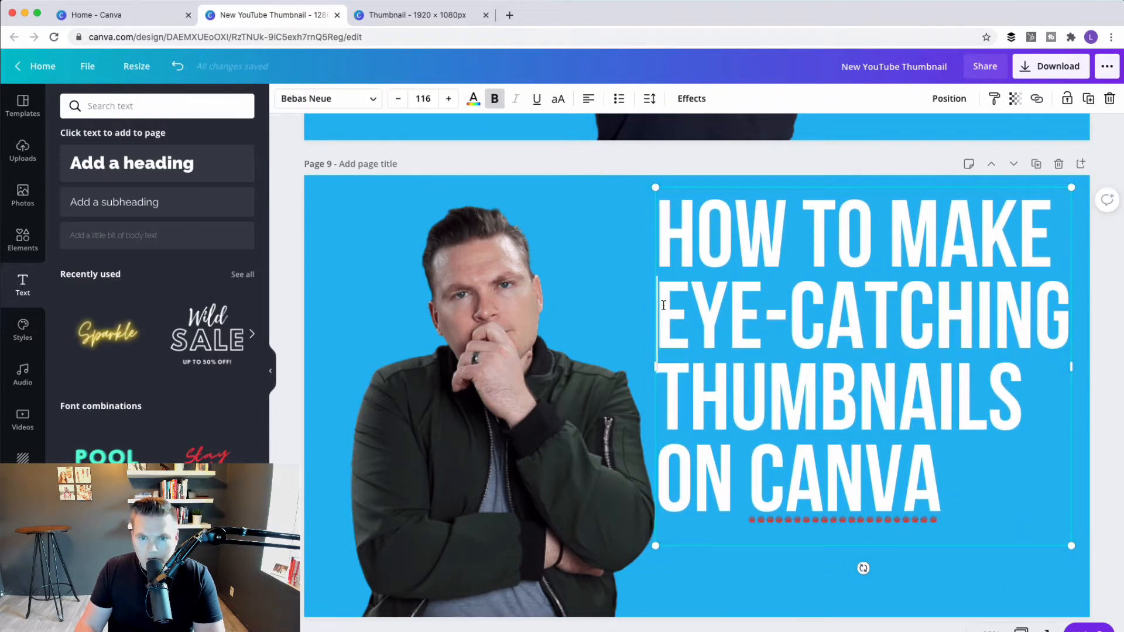
left_click_drag(663, 305, 1034, 309)
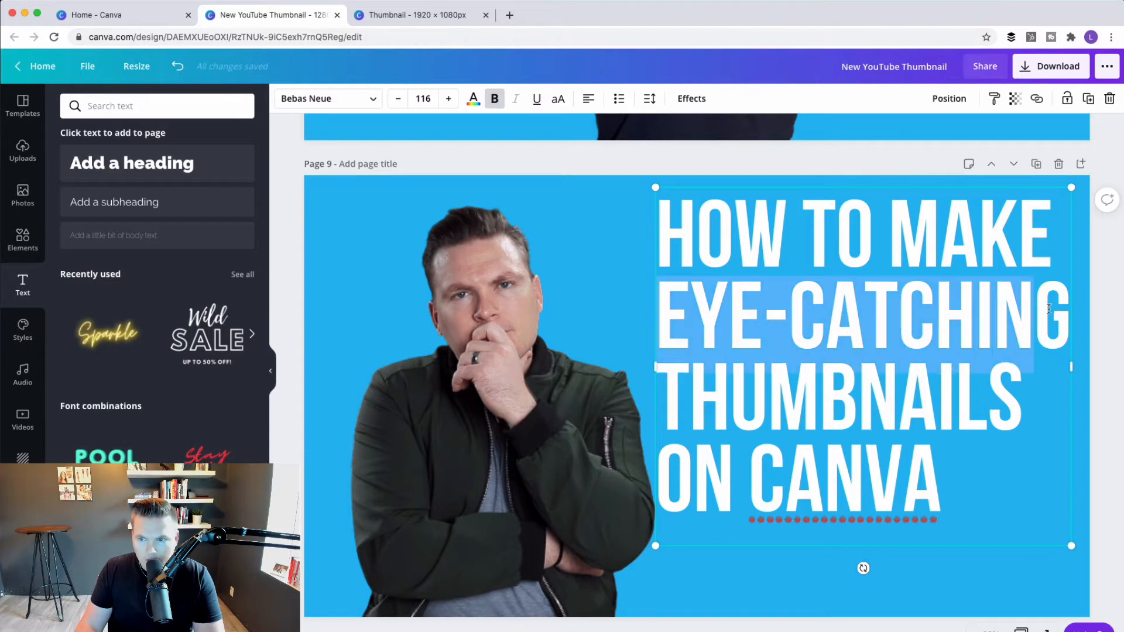
left_click(1004, 510)
left_click_drag(933, 487, 661, 205)
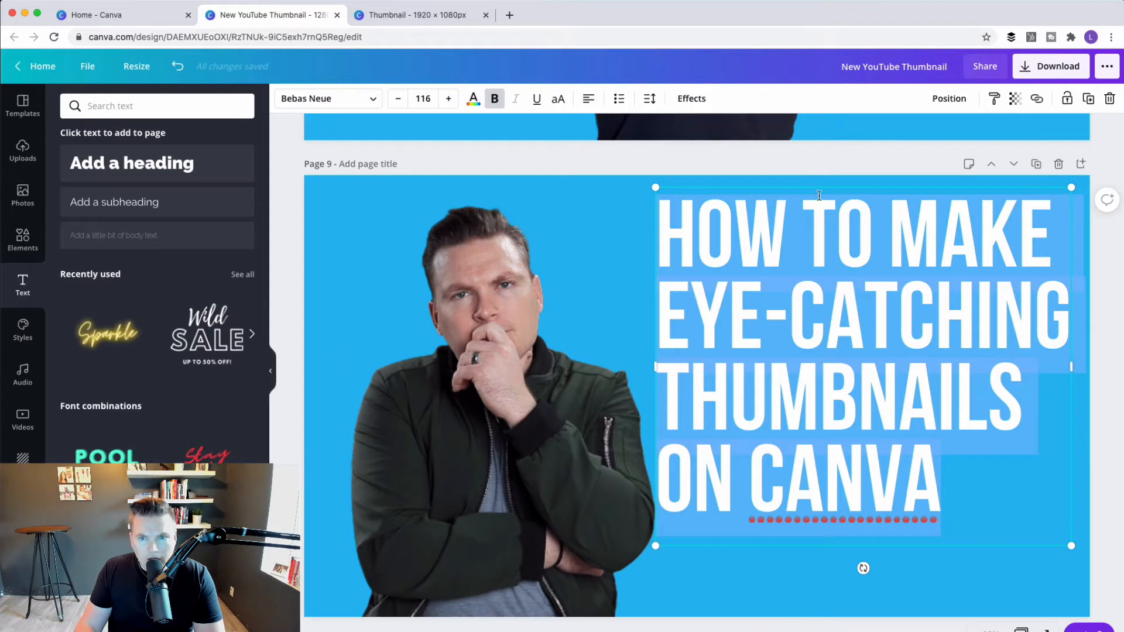
left_click(806, 159)
Apply the Lift text effect to the whole heading, after trying the Shadow effect.
left_click(804, 268)
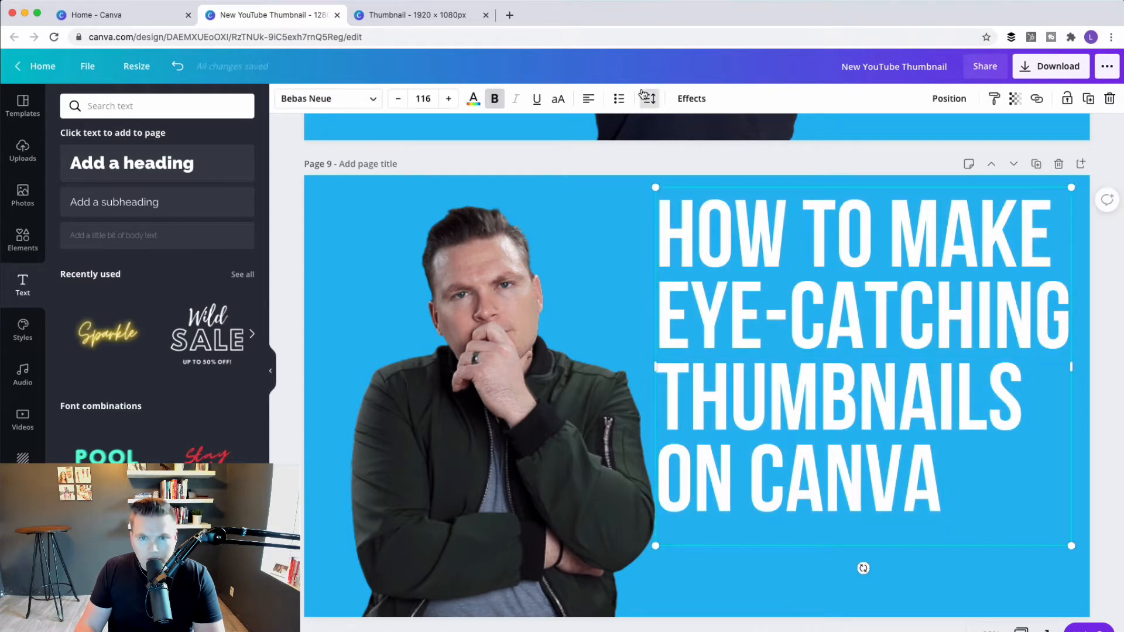
left_click(692, 99)
left_click(183, 164)
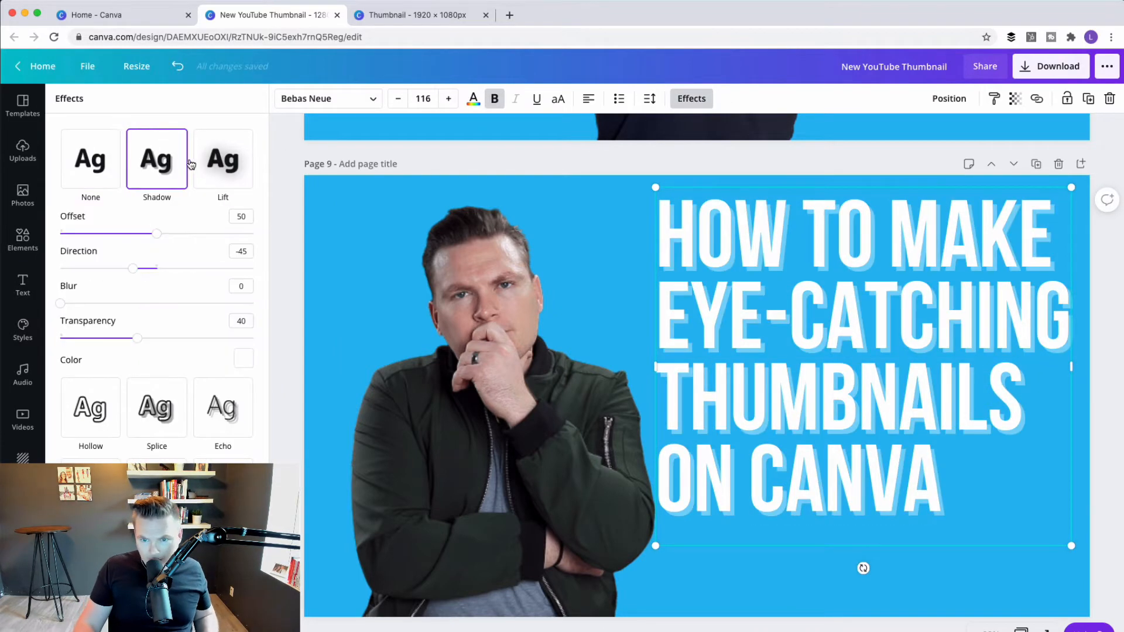
left_click(222, 167)
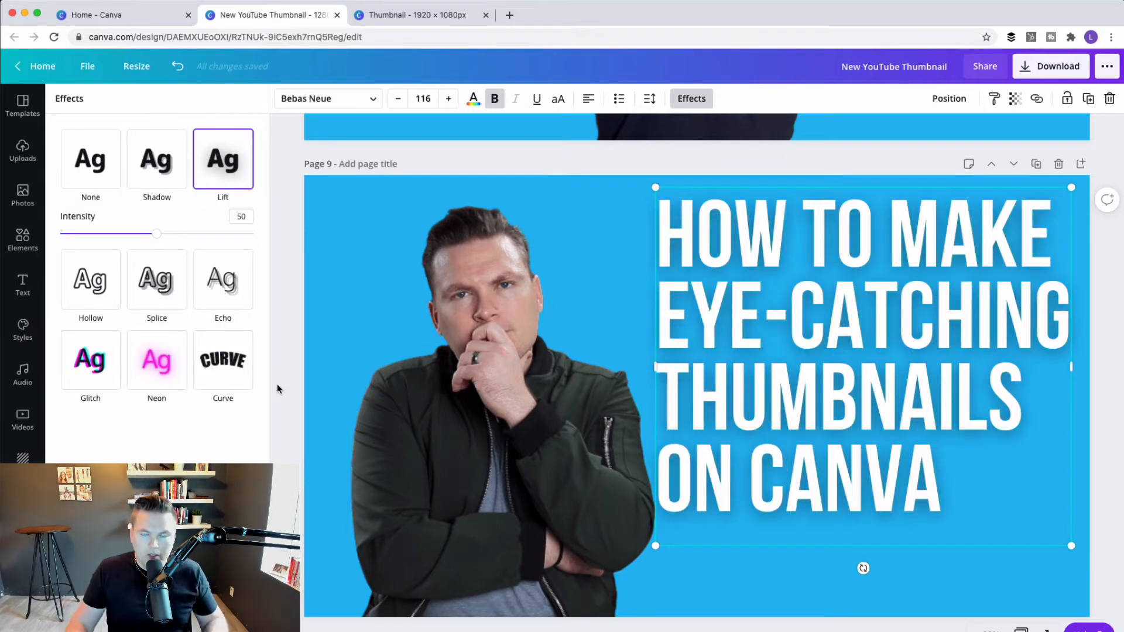
left_click(477, 155)
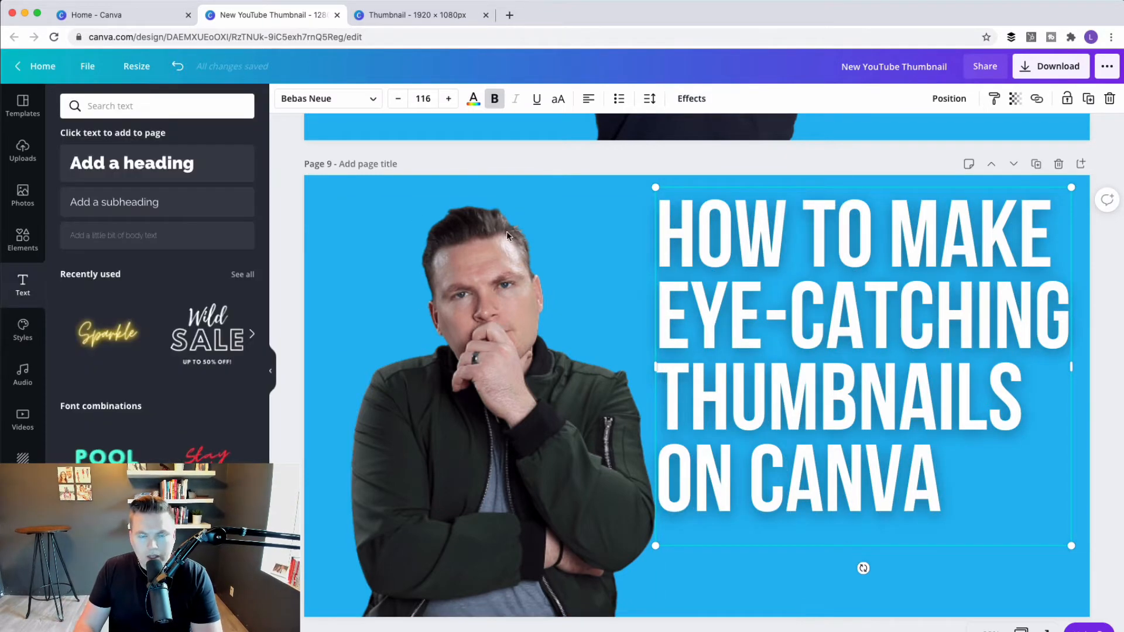
Replace the thinking portrait on page 9 with the uploaded photo of the smiling man pointing, placed beside the heading.
left_click(479, 354)
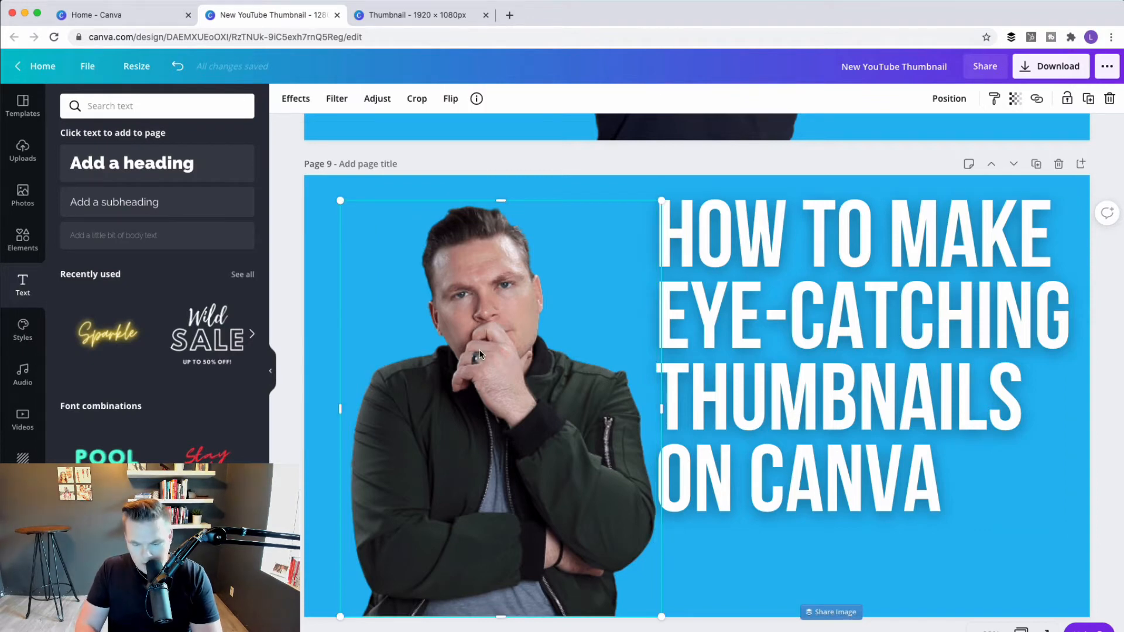
key("Delete")
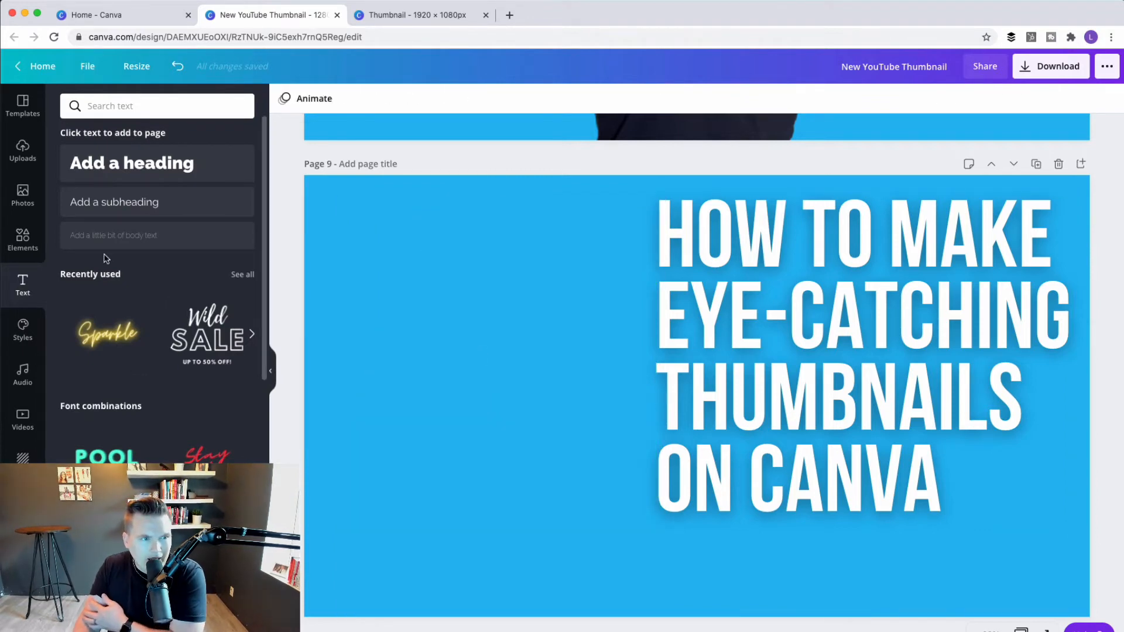
left_click(22, 151)
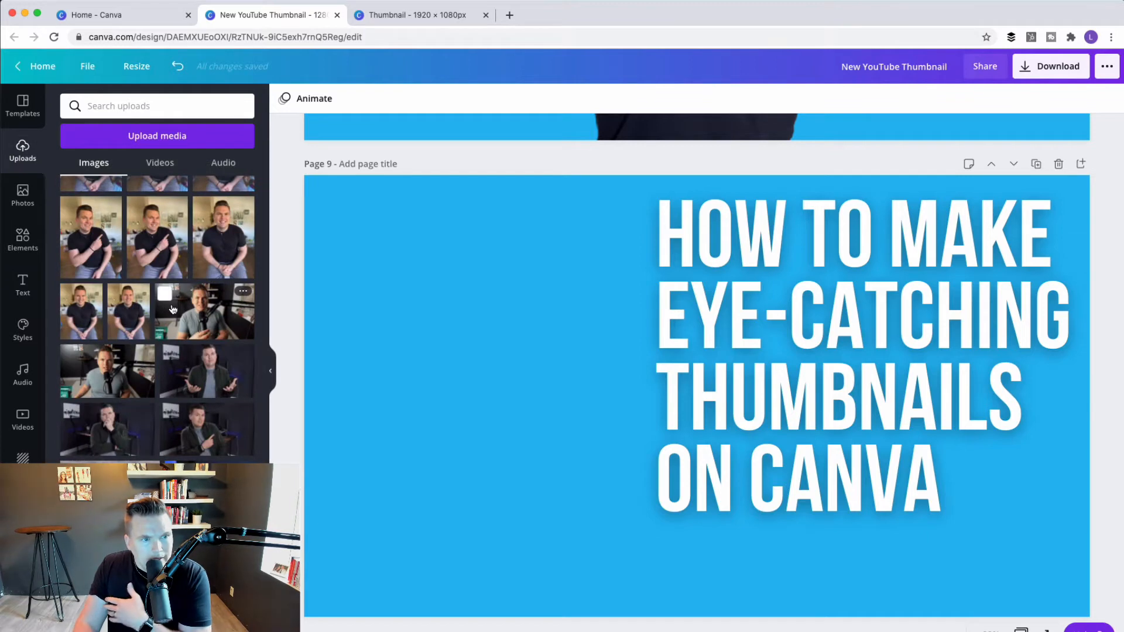
left_click(88, 234)
left_click_drag(683, 396, 431, 397)
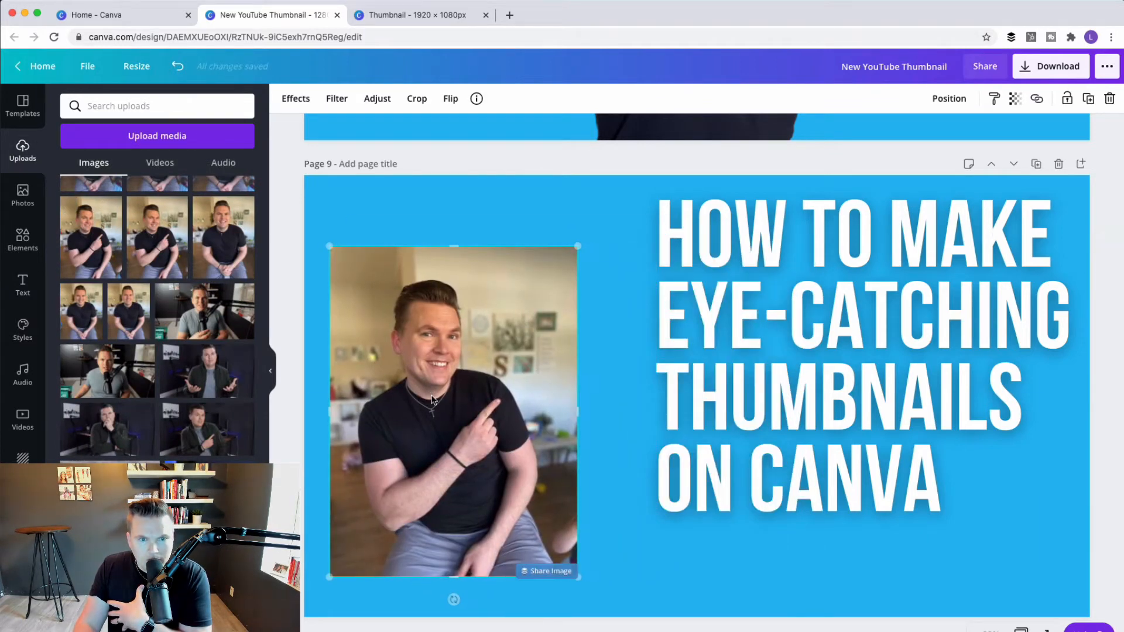
Remove the pointing photo's background and enlarge the cutout until it spans the page's full height beside the heading.
left_click(297, 100)
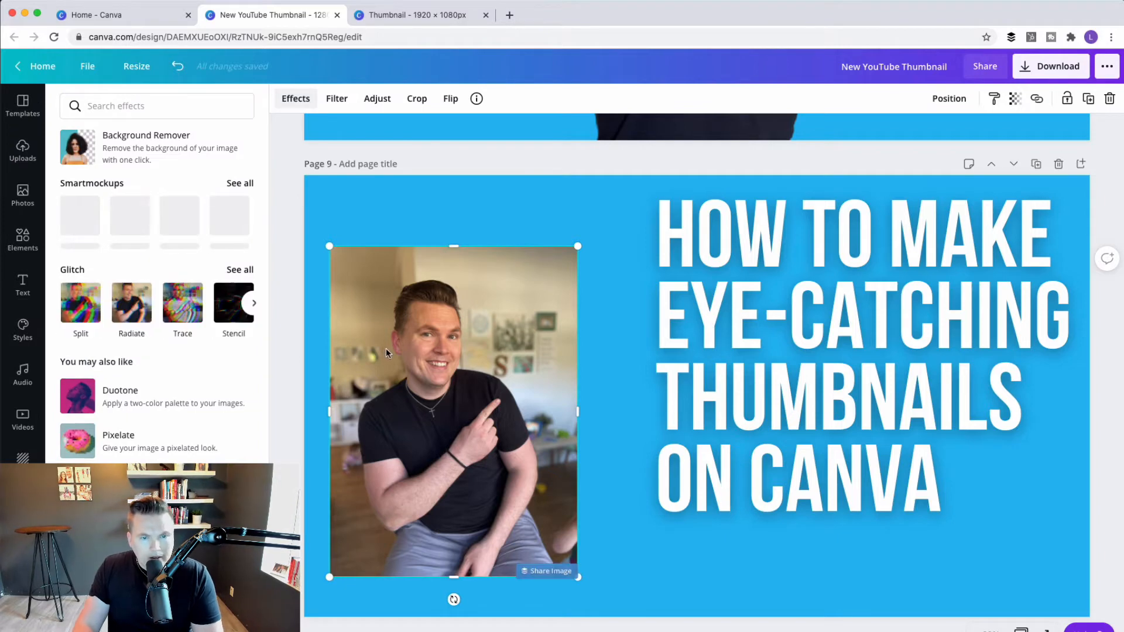
left_click(143, 124)
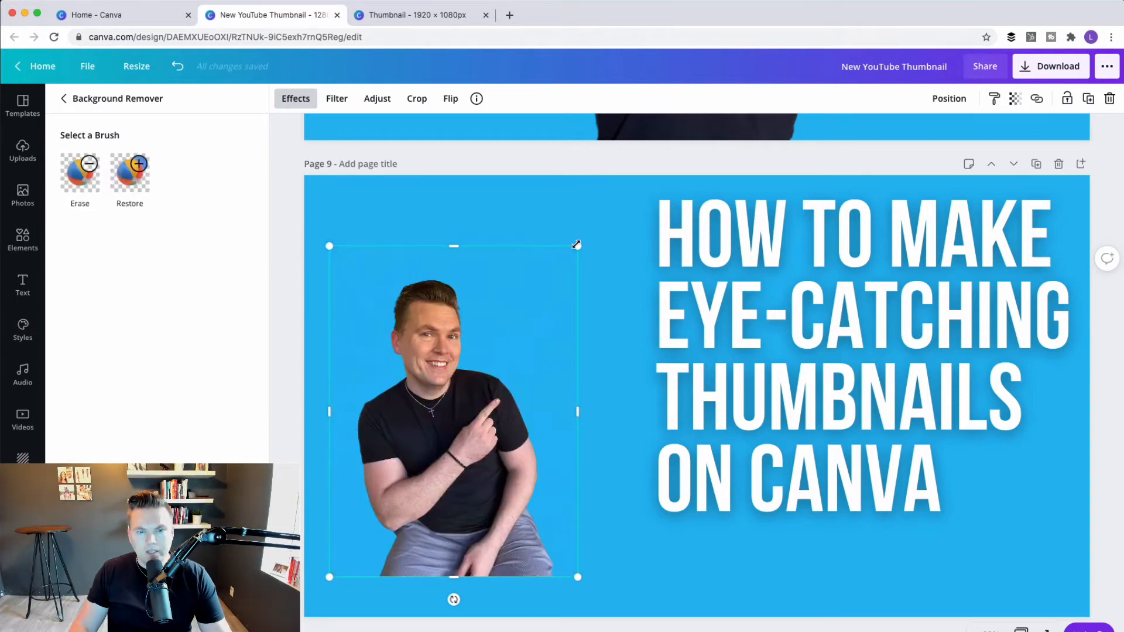
left_click_drag(577, 245, 697, 178)
left_click_drag(329, 579, 266, 631)
scroll(501, 463, "down", 3)
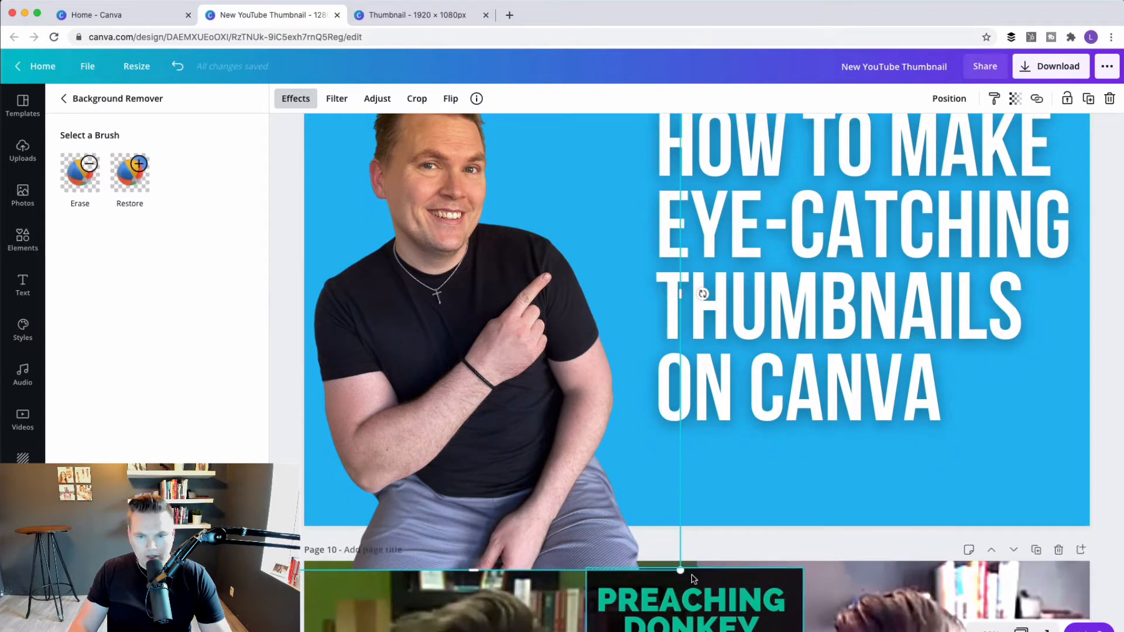
left_click_drag(680, 569, 714, 628)
left_click_drag(595, 502, 589, 502)
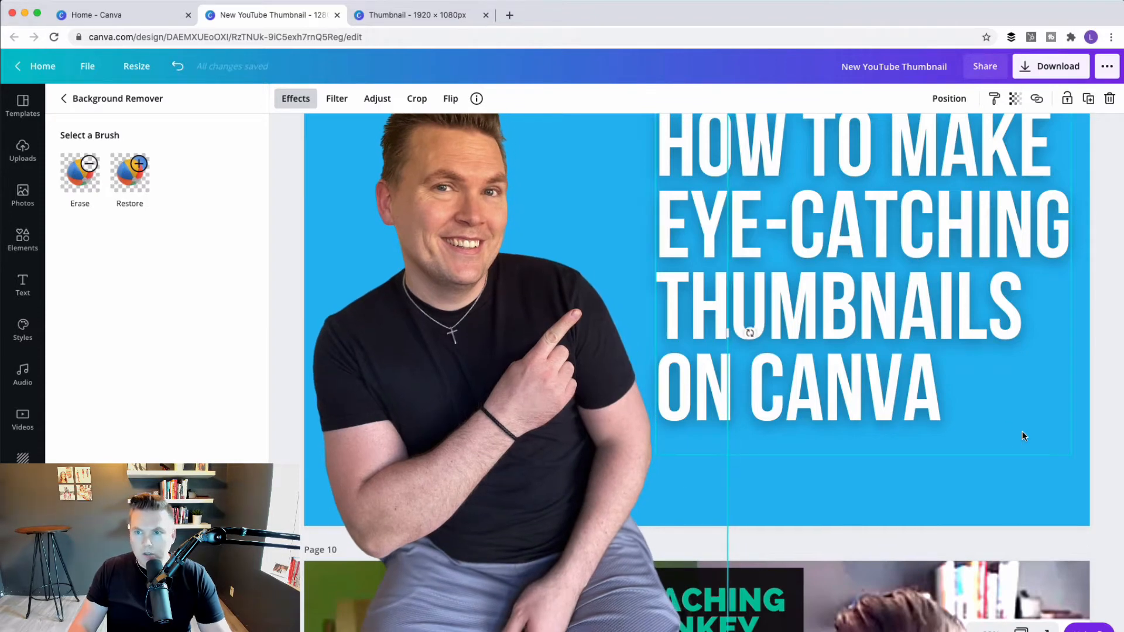
scroll(1022, 431, "up", 2)
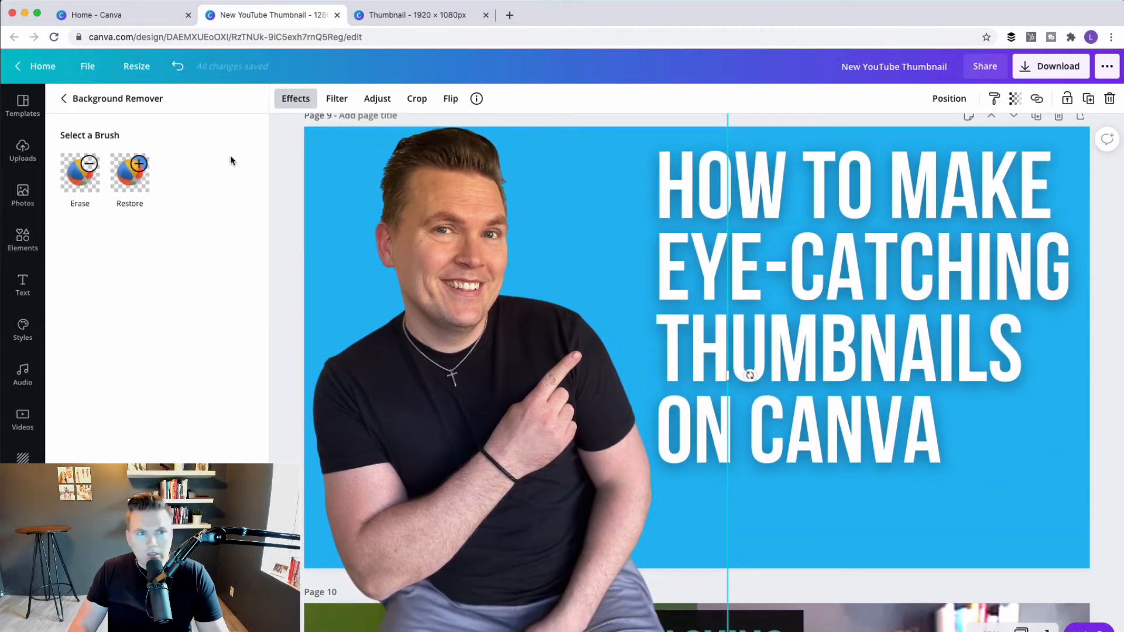
left_click(316, 217)
left_click(778, 592)
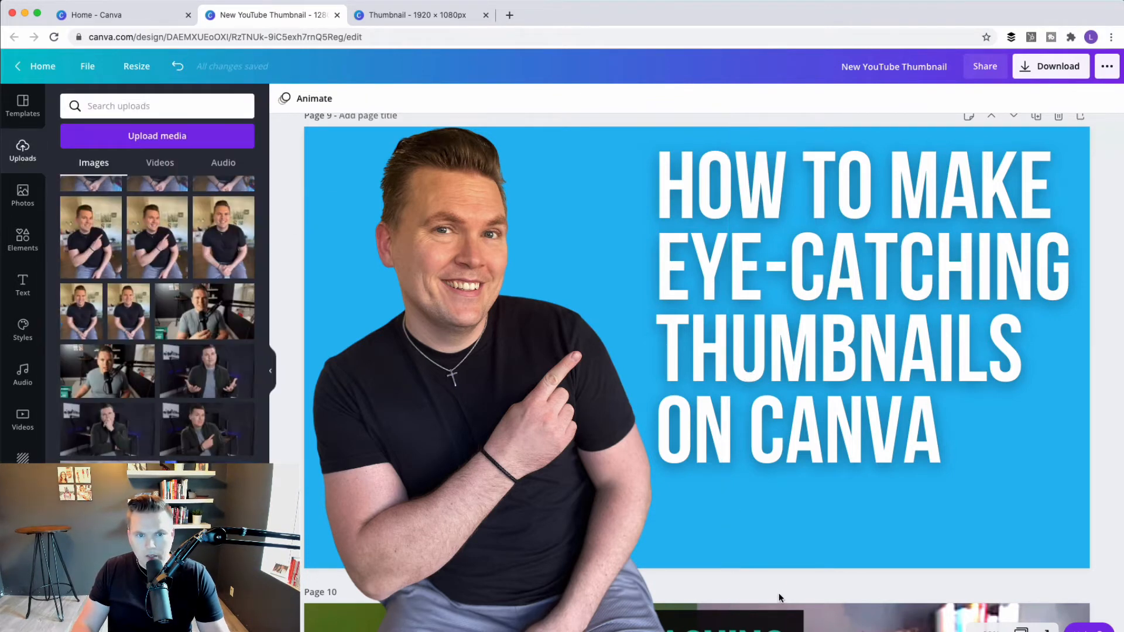
left_click(780, 517)
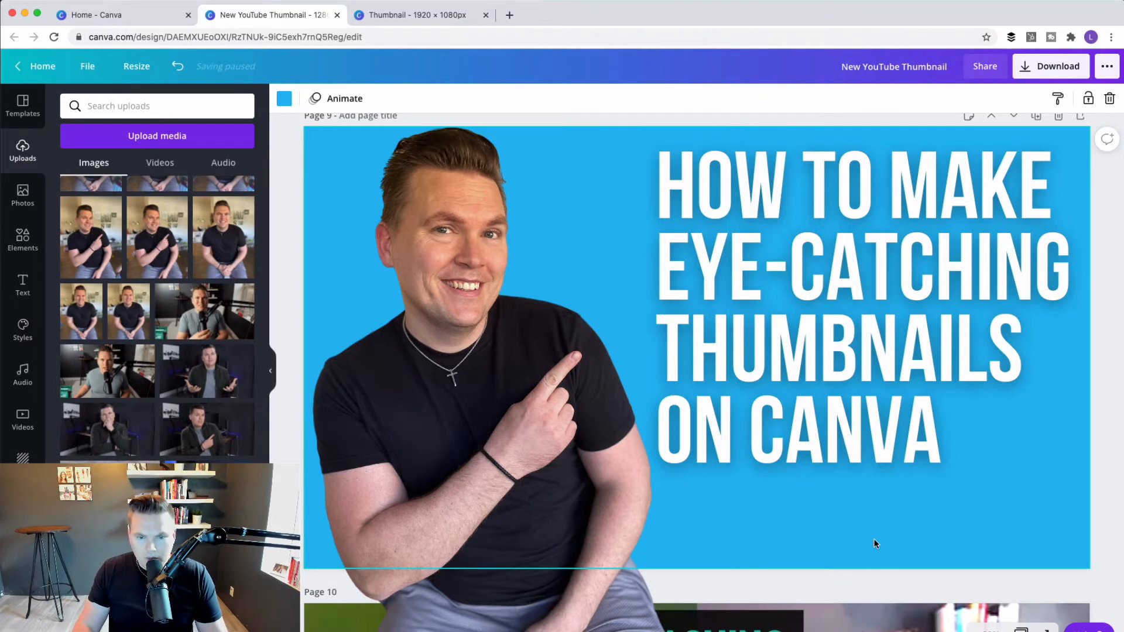
left_click(286, 148)
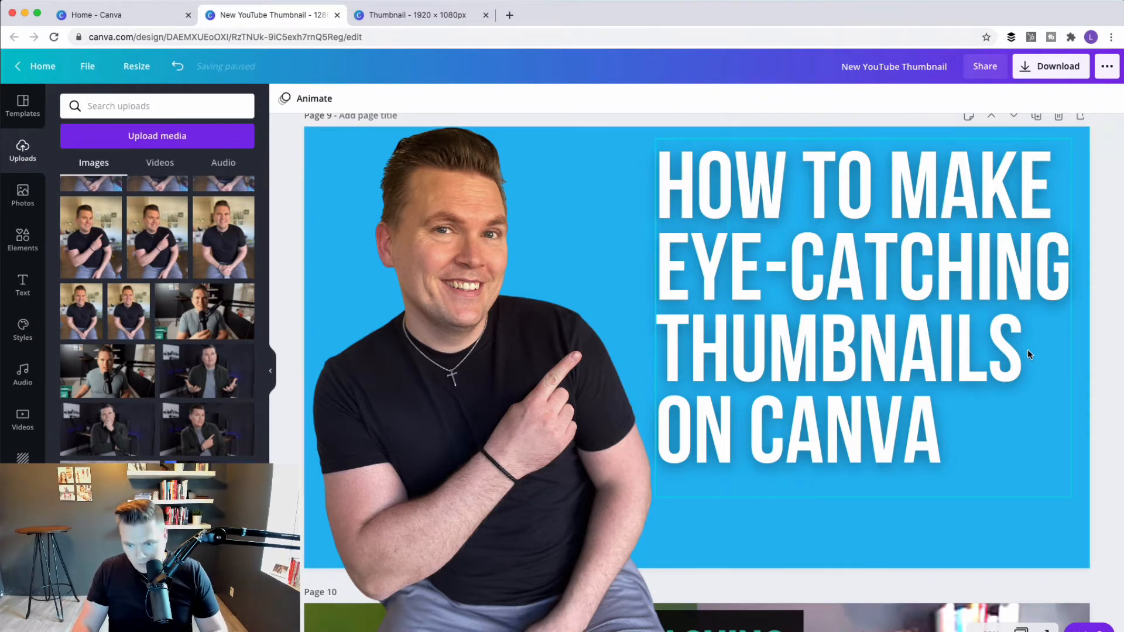
Set the view to 75% and crop the overhanging bottom of the portrait to the page's lower edge.
left_click(991, 629)
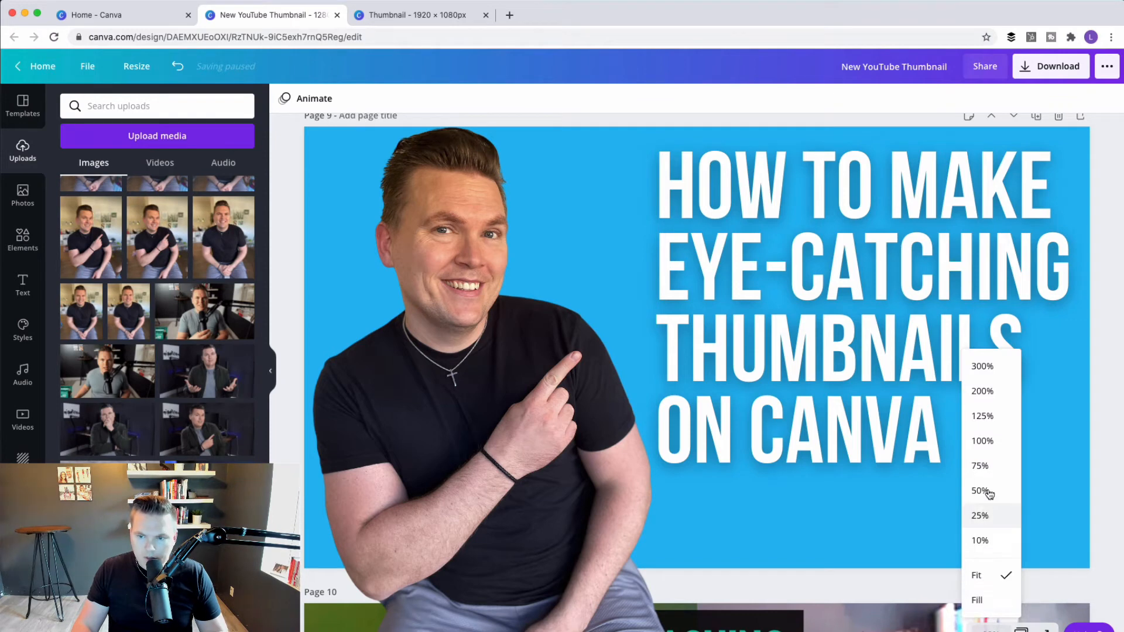
left_click(985, 471)
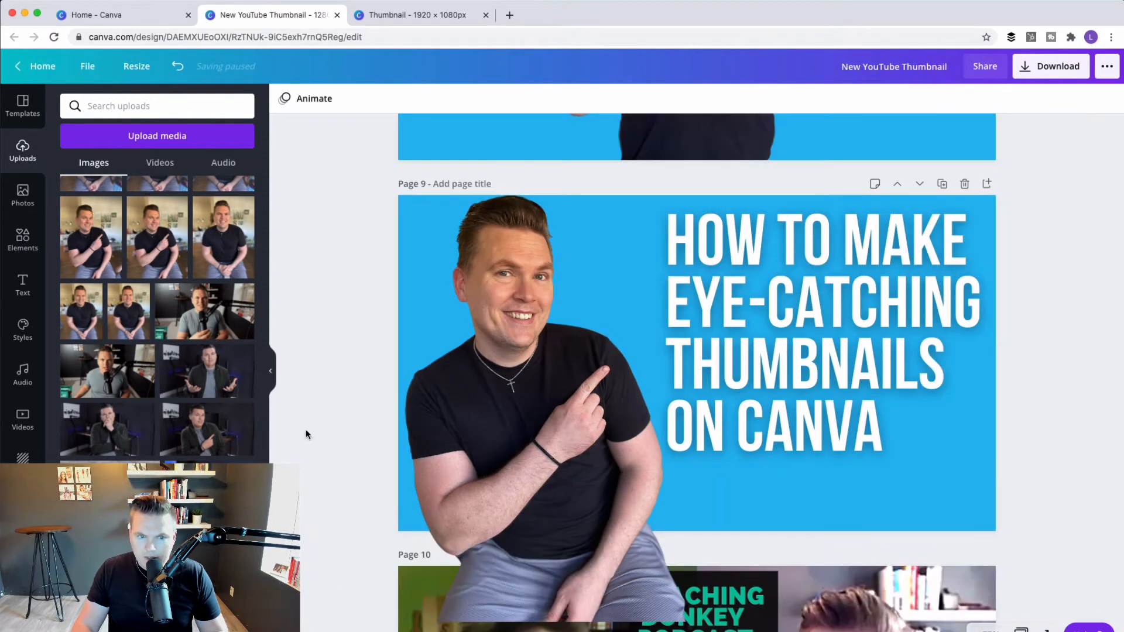
left_click(546, 461)
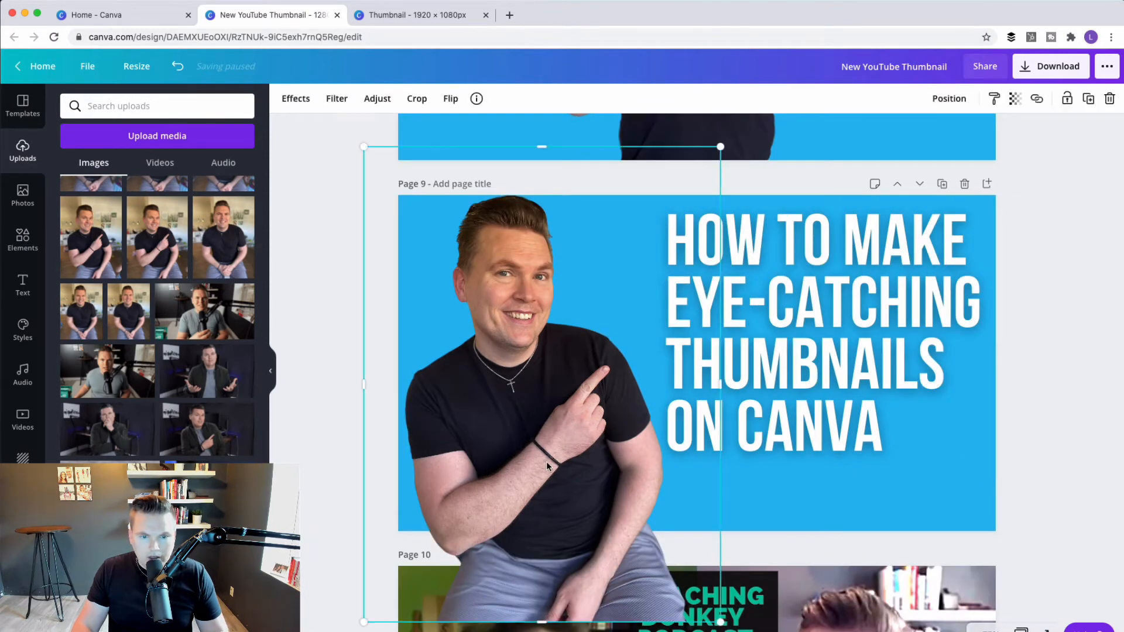
left_click(412, 100)
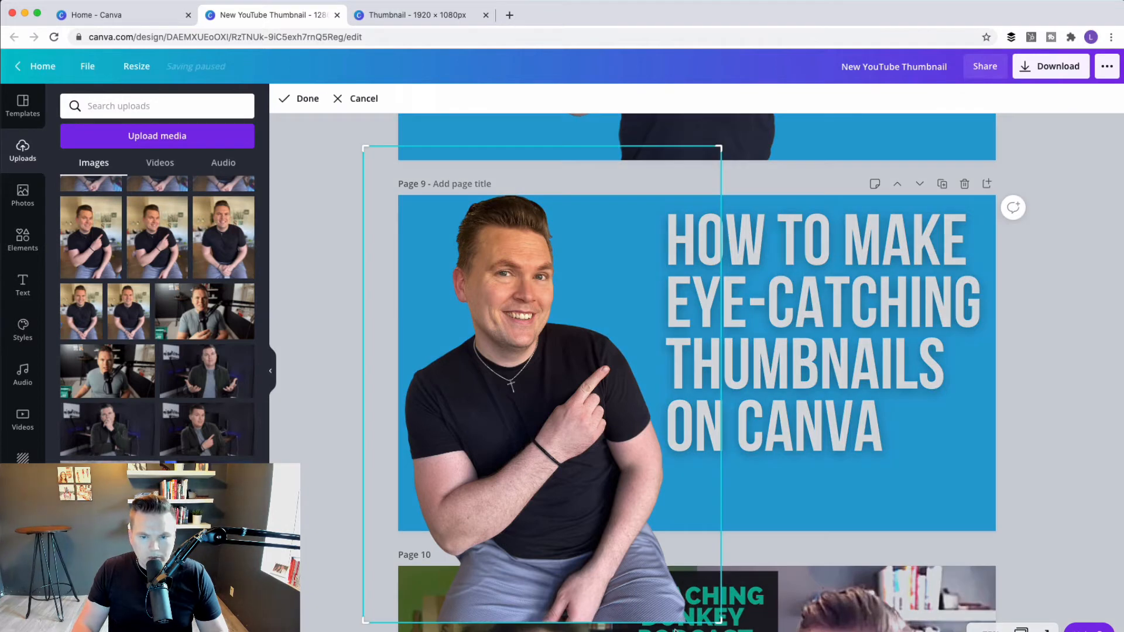
left_click_drag(714, 620, 725, 531)
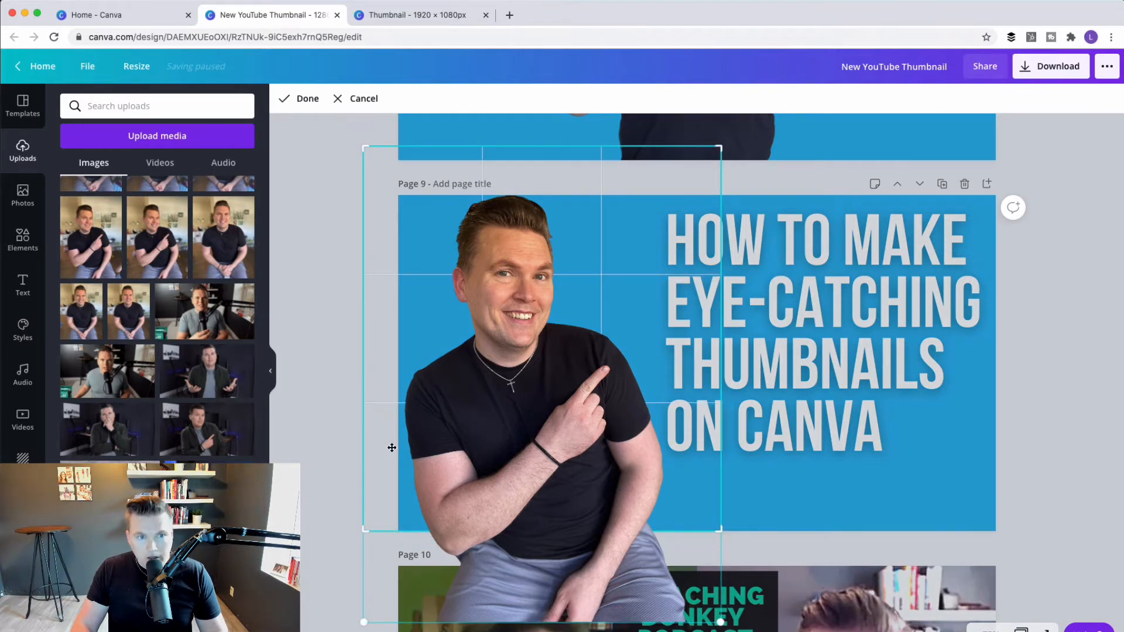
left_click(287, 100)
left_click(325, 345)
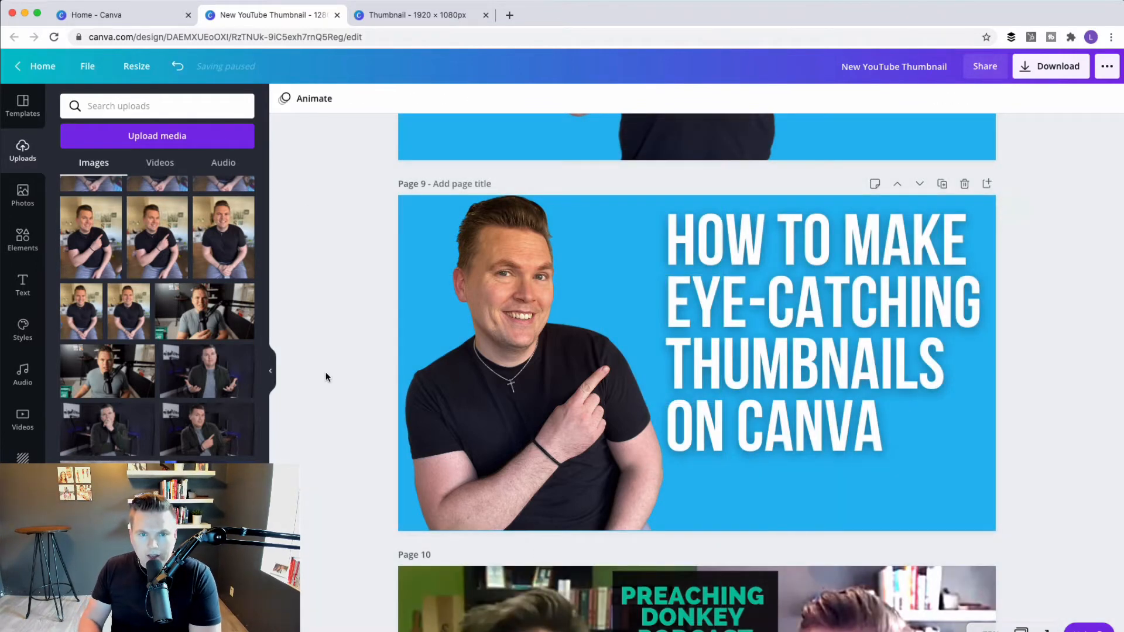
Color the heading line "EYE-CATCHING" bright red.
left_click(780, 301)
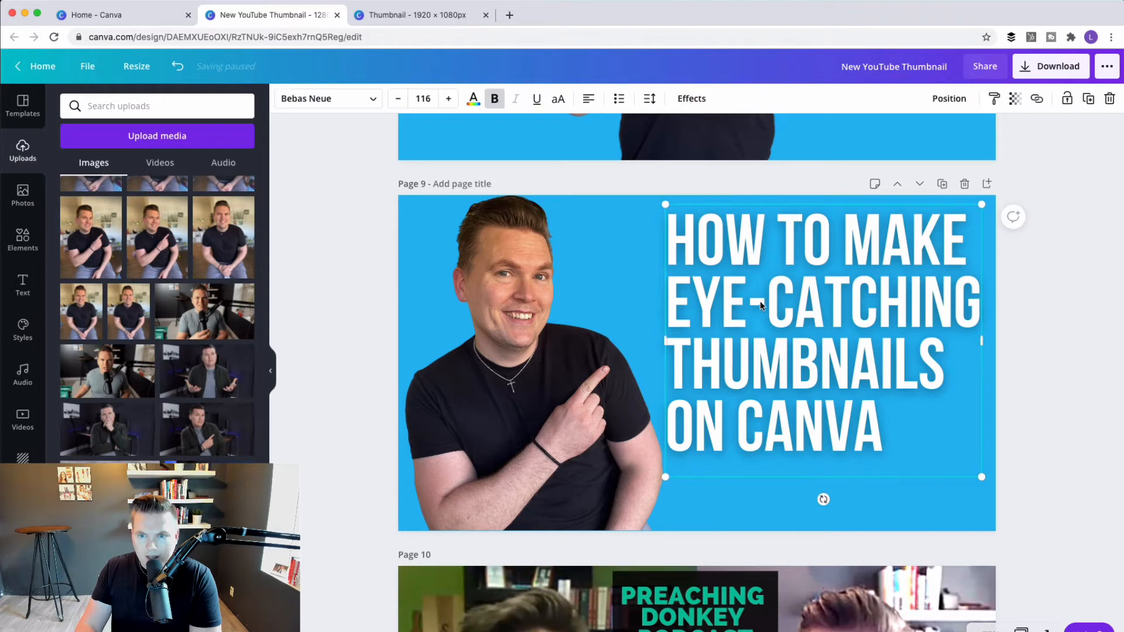
left_click(794, 308)
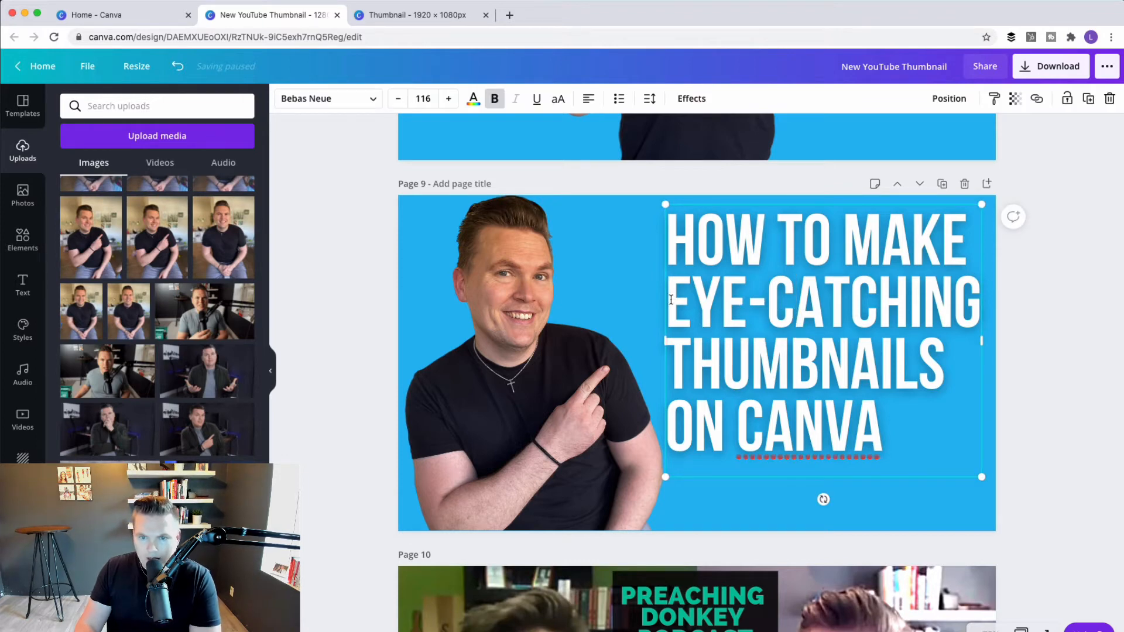
left_click_drag(669, 297, 973, 297)
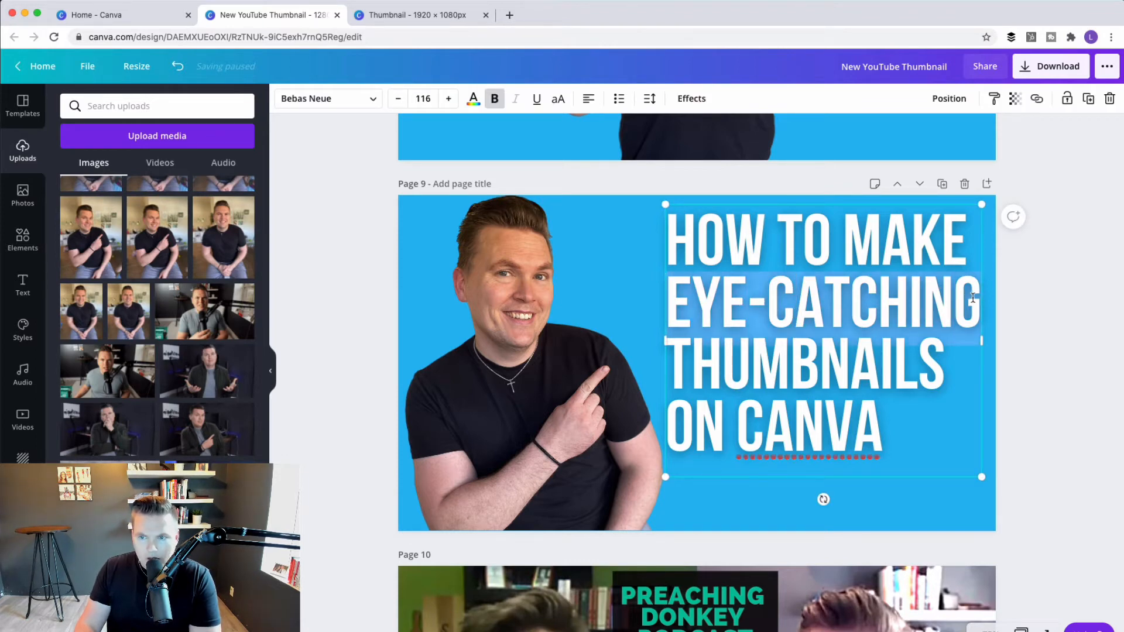
left_click(473, 99)
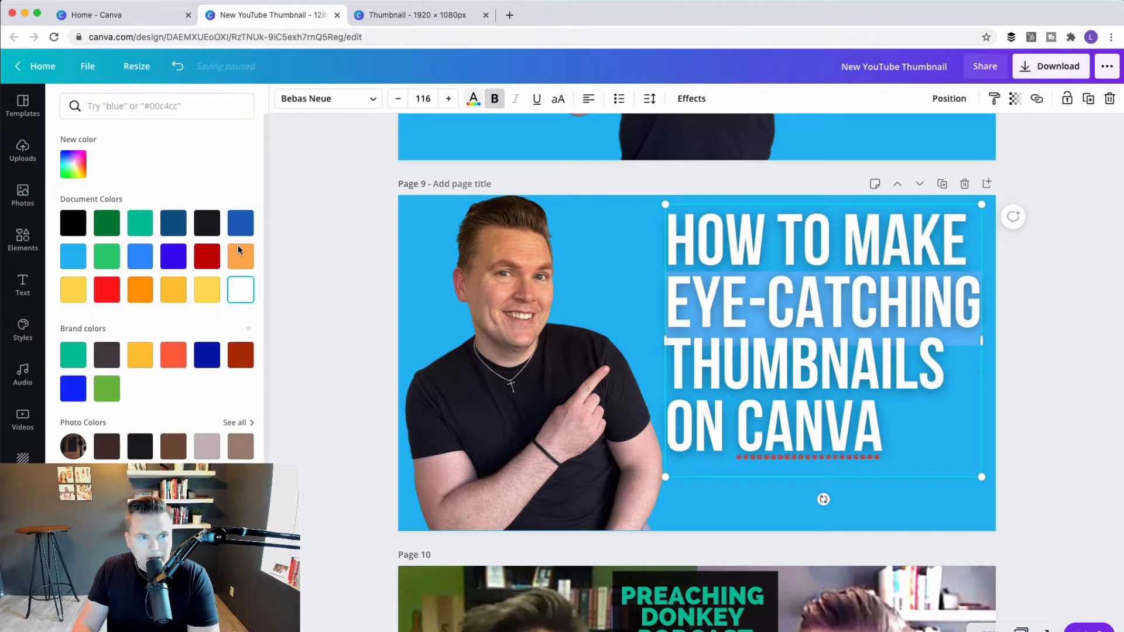
left_click(111, 292)
left_click(369, 293)
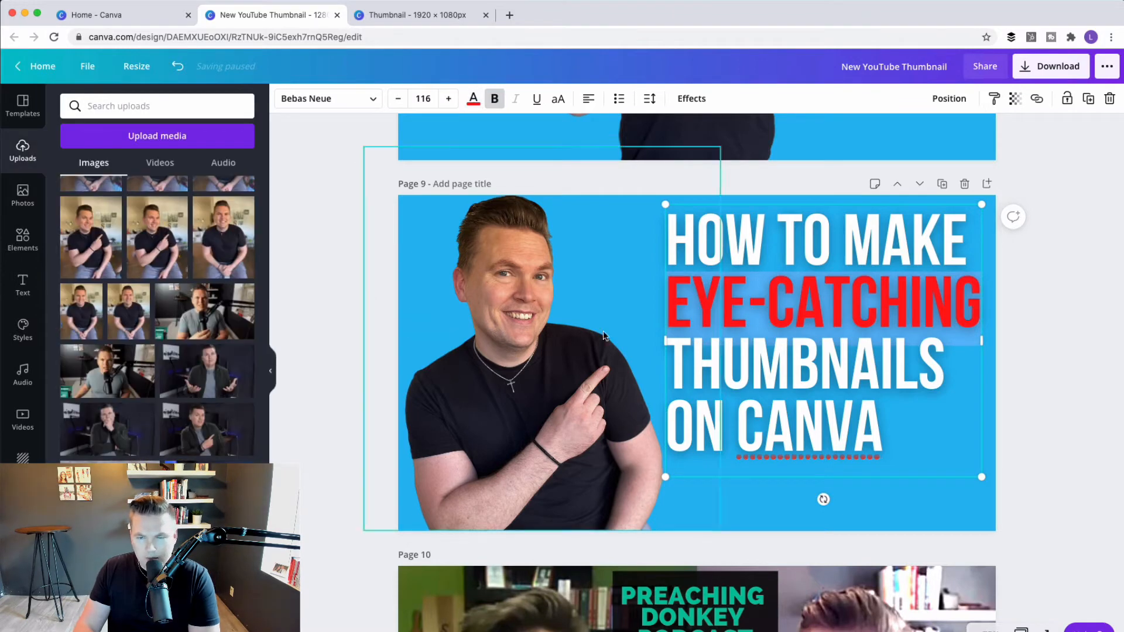
Color the heading line "EYE-CATCHING" light yellow from the document colors.
left_click(721, 305)
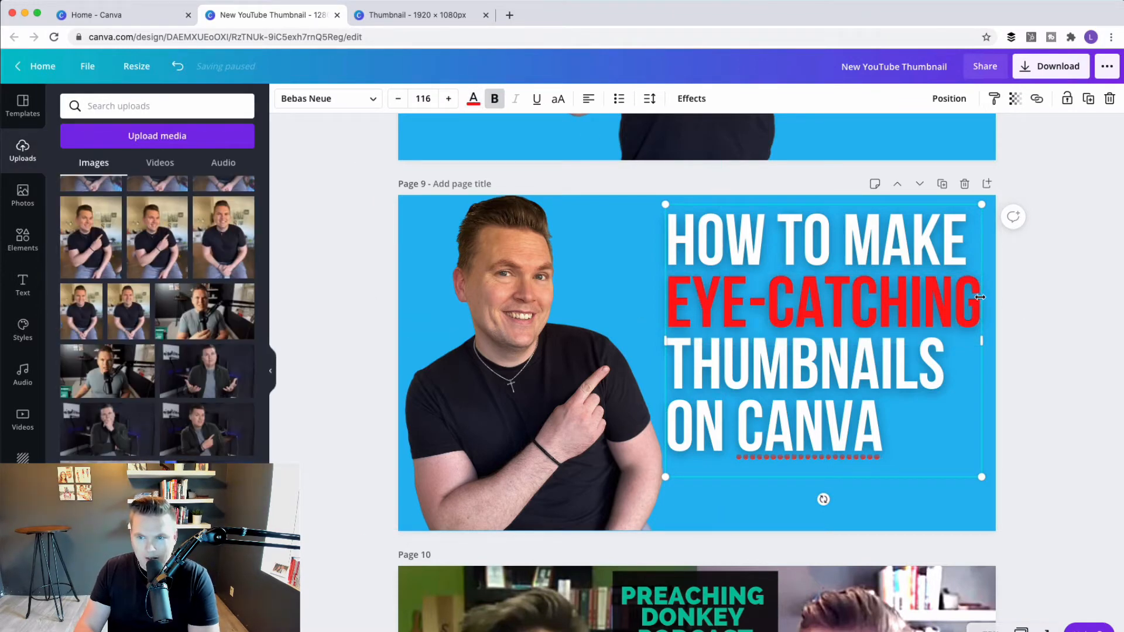
left_click_drag(980, 297, 669, 300)
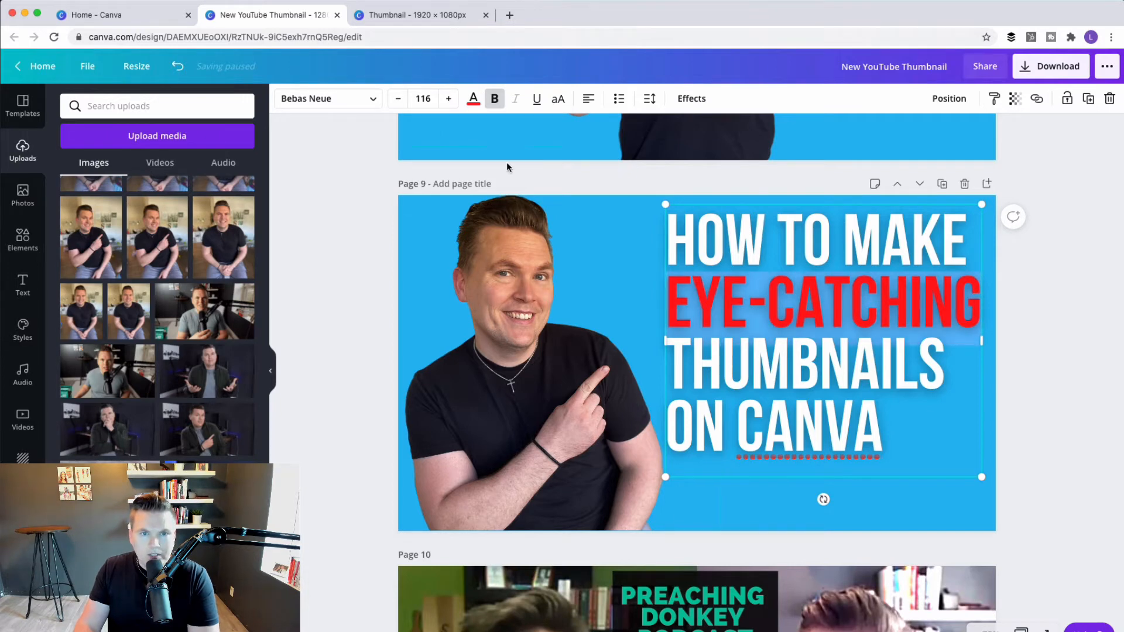
left_click(473, 98)
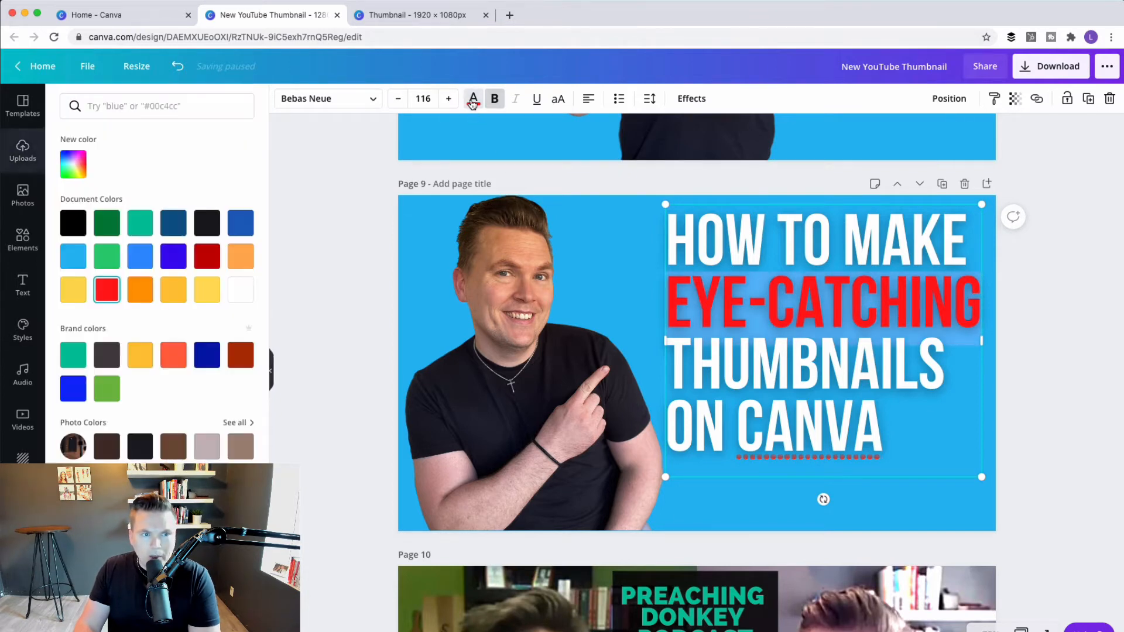
left_click(216, 291)
left_click(360, 308)
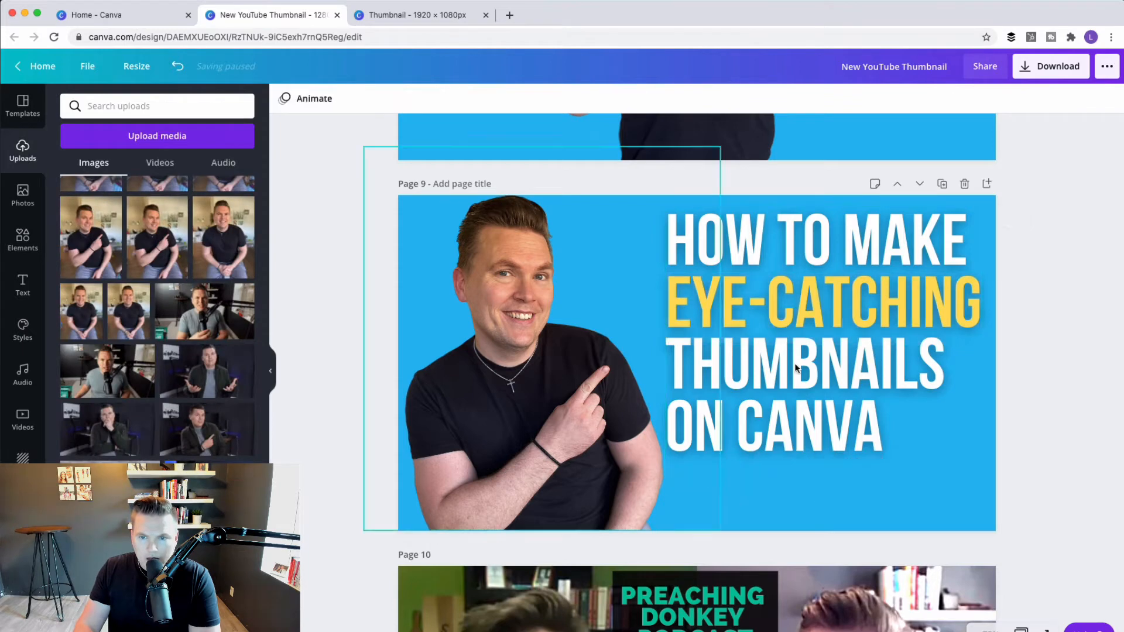
Color the heading word "CANVA" light yellow from the document colors.
left_click(881, 428)
left_click(877, 427)
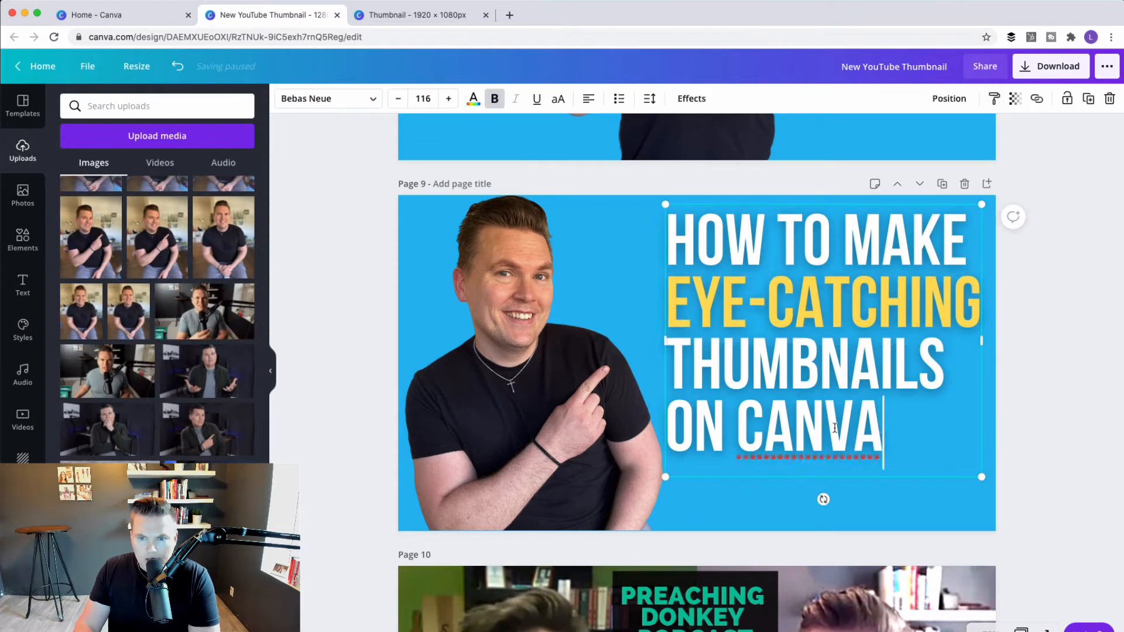
double_click(835, 428)
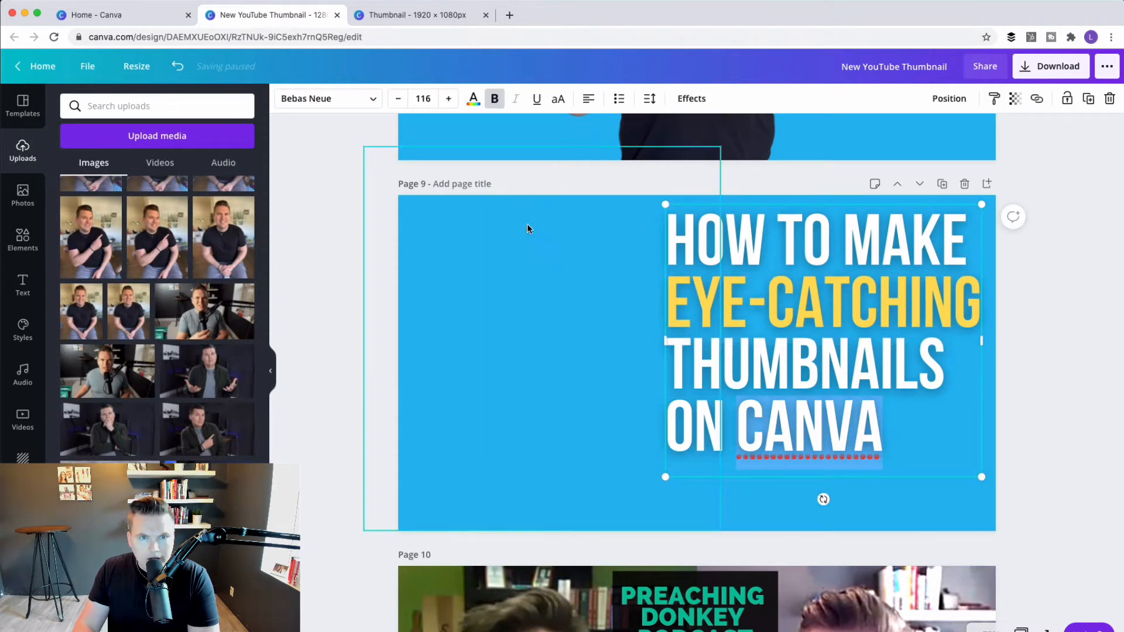
left_click(473, 98)
left_click(215, 300)
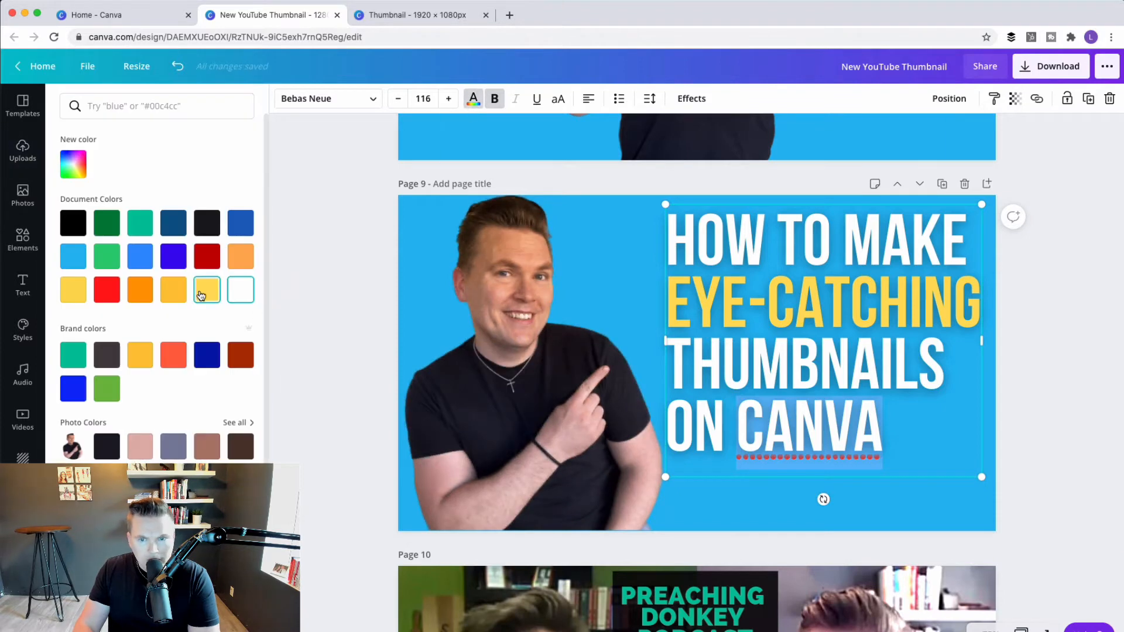
left_click(299, 357)
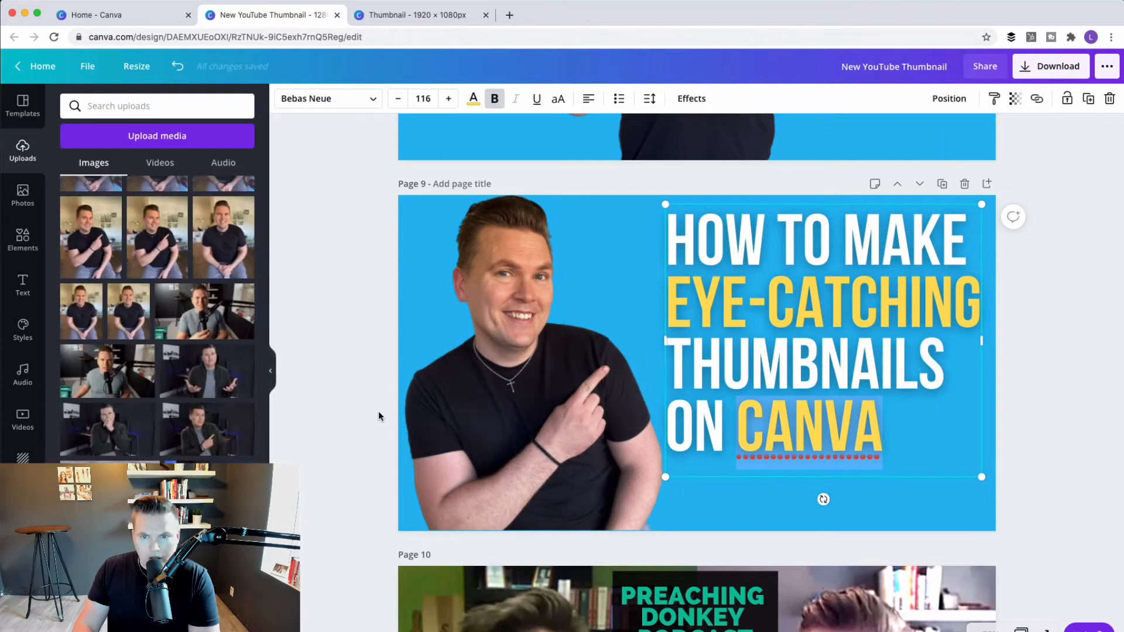
left_click(1030, 392)
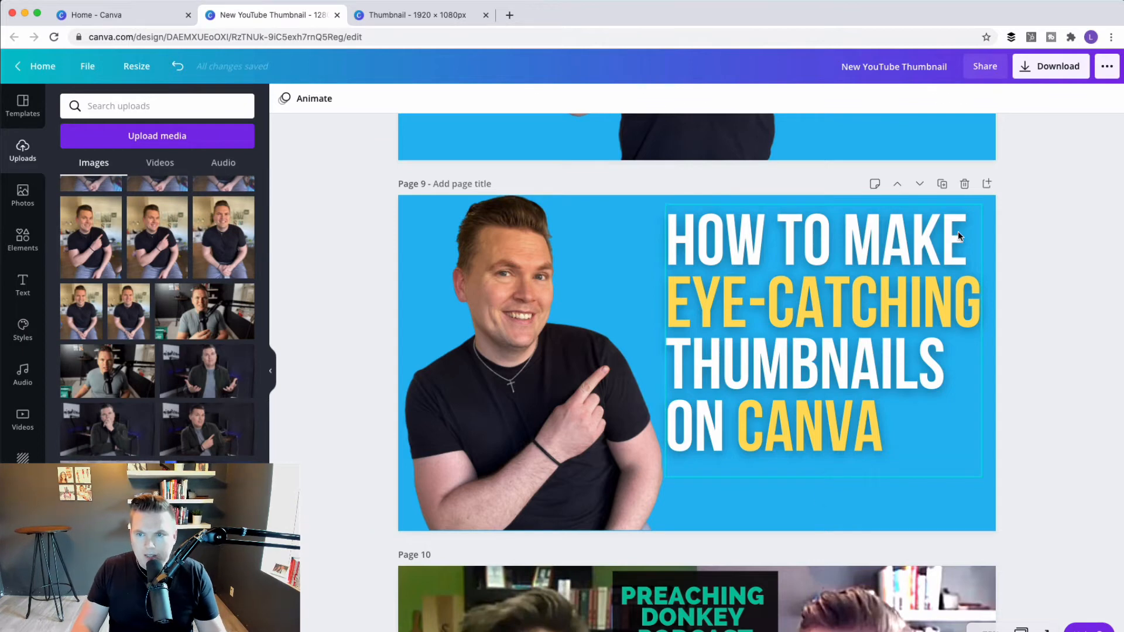
Delete the words "HOW TO" from the start of the heading.
left_click(856, 230)
left_click(856, 229)
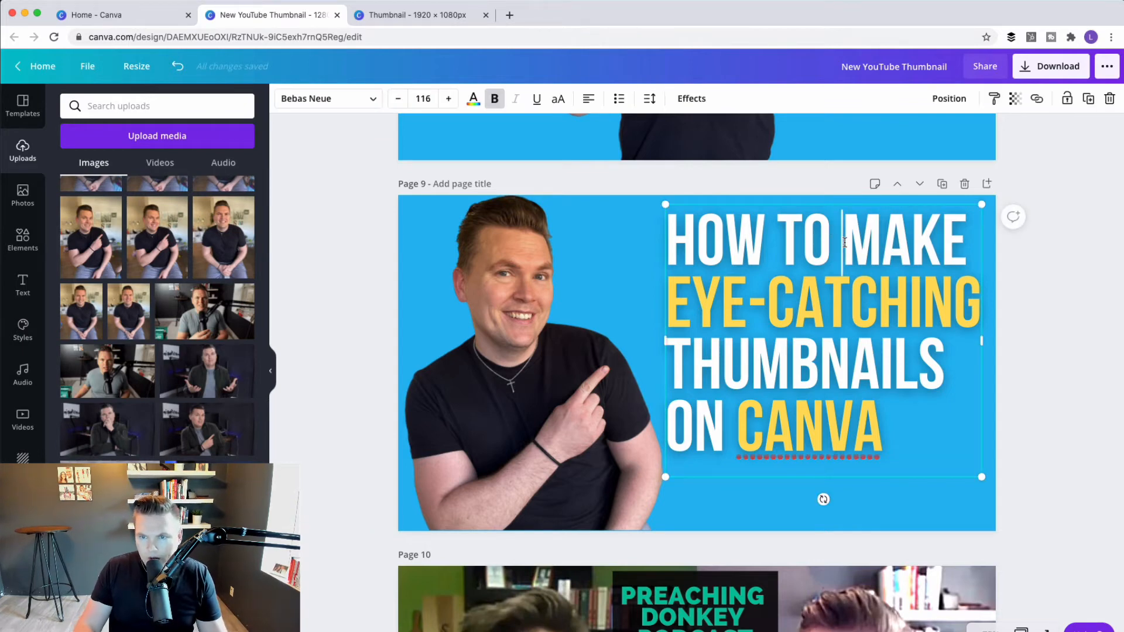
left_click_drag(844, 241, 680, 249)
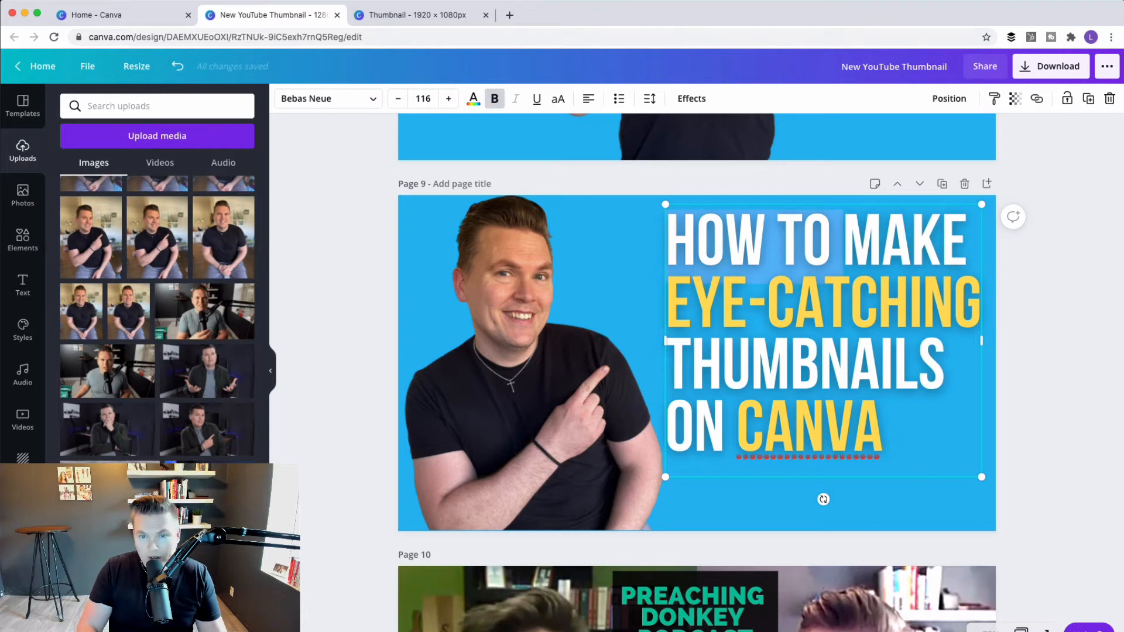
key("BackSpace")
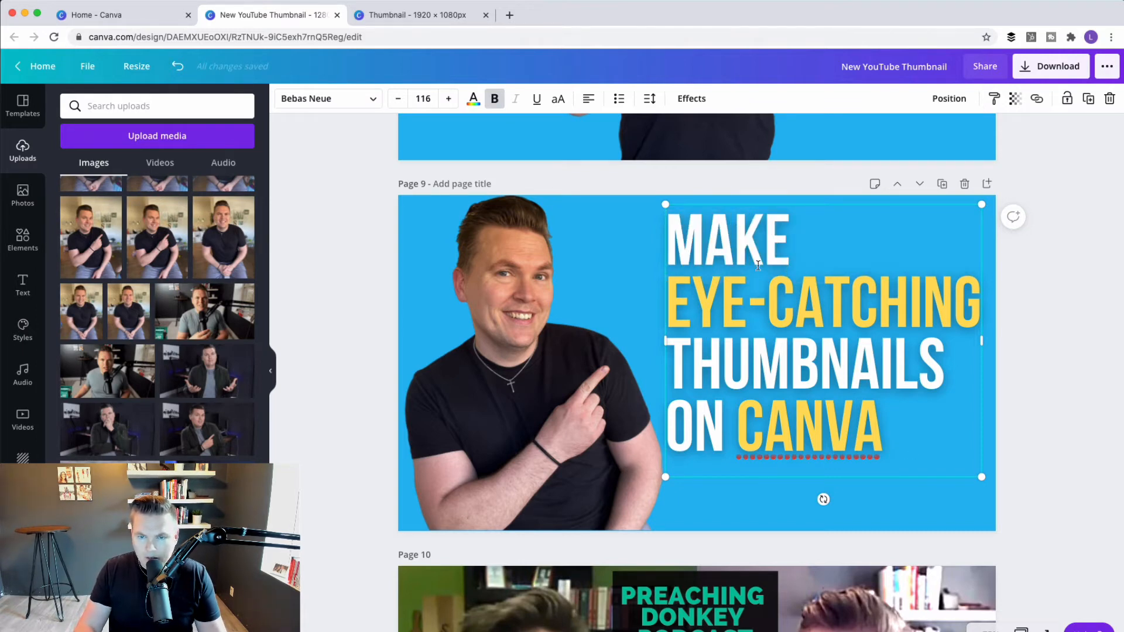
Right-align all lines of the heading.
left_click(588, 99)
left_click(588, 100)
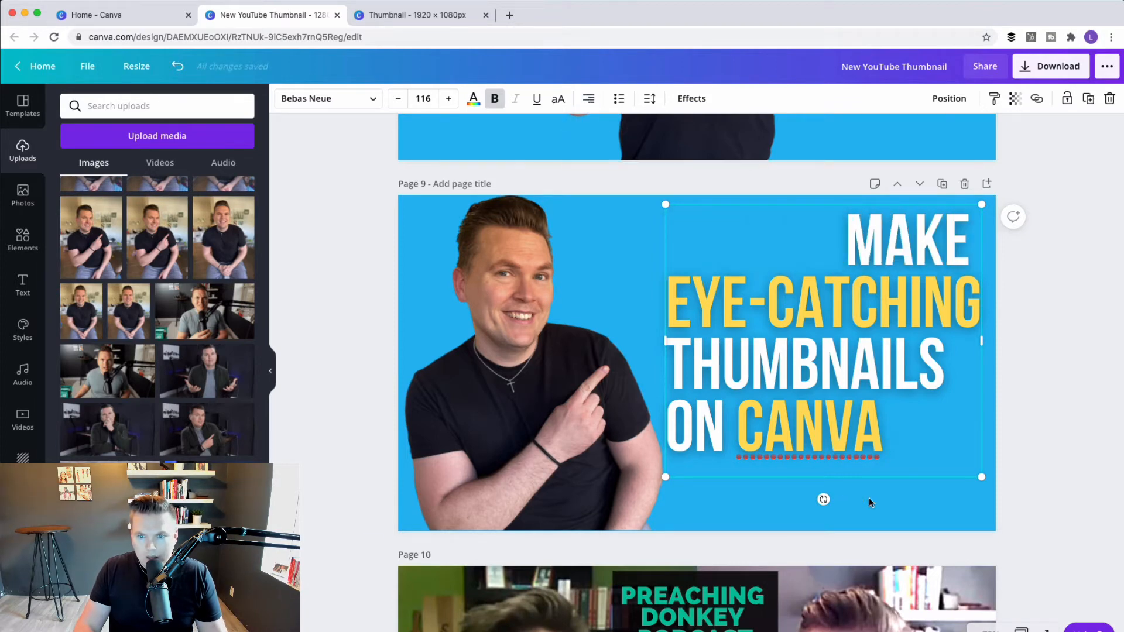
left_click_drag(883, 446, 816, 187)
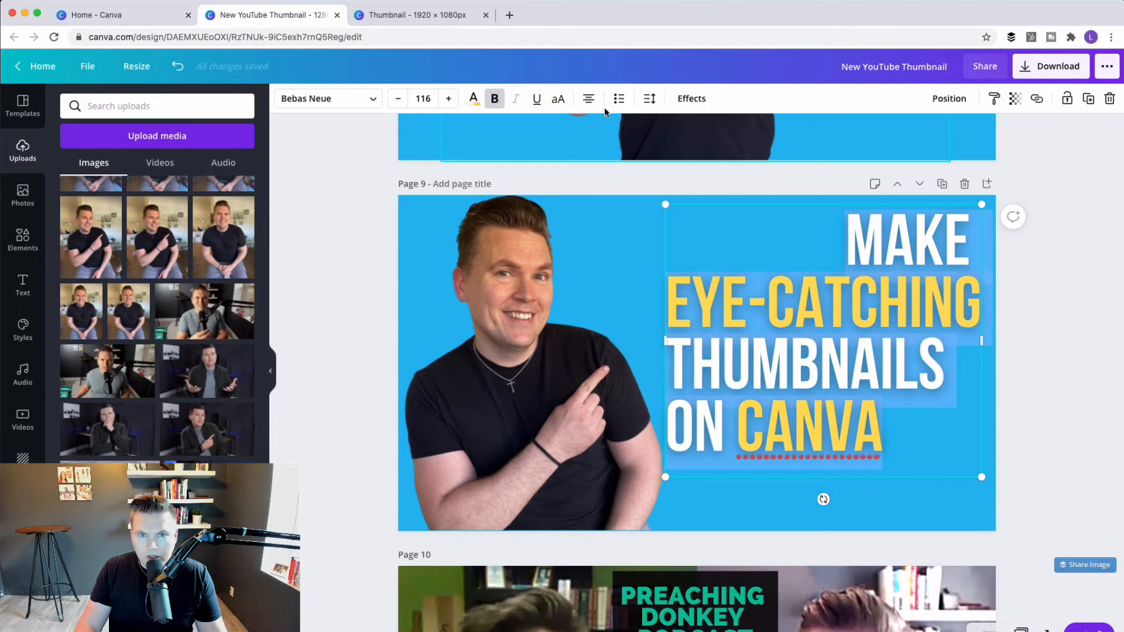
left_click(589, 98)
left_click(590, 98)
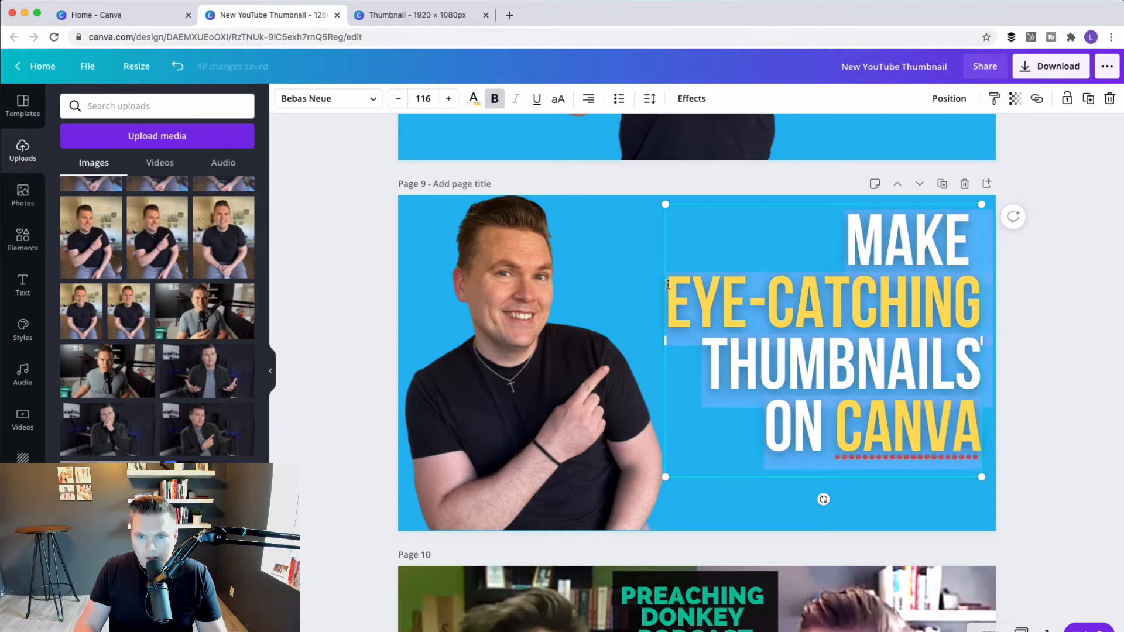
Join "MAKE" and "EYE-CATCHING" onto one heading line, then break the line after "EYE-".
left_click(843, 235)
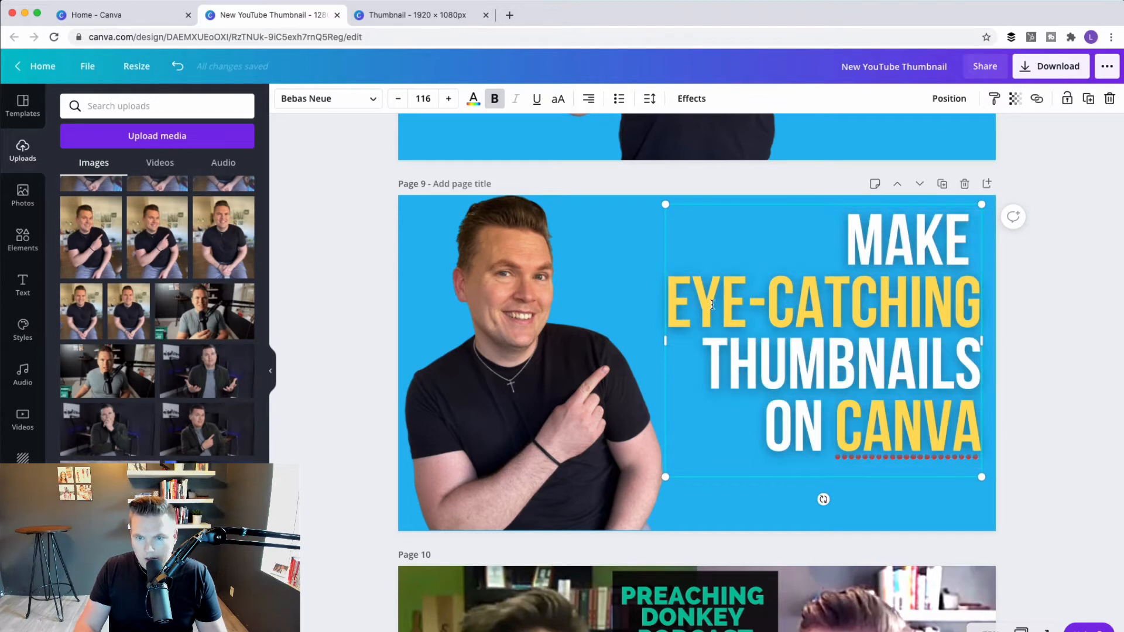
left_click(670, 299)
key("BackSpace")
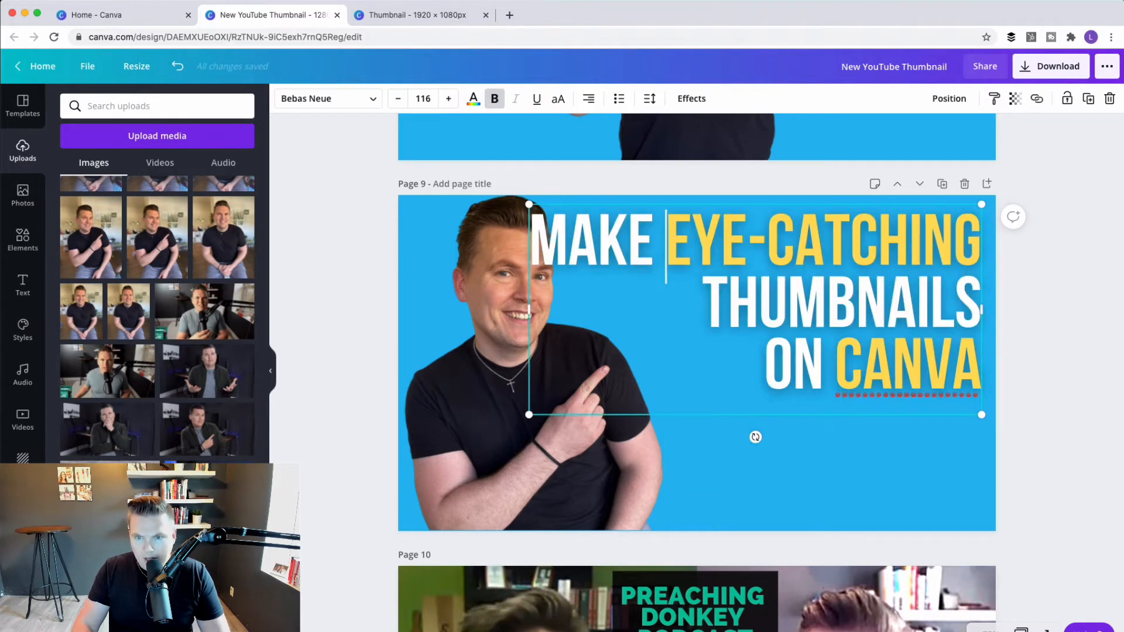
left_click(766, 242)
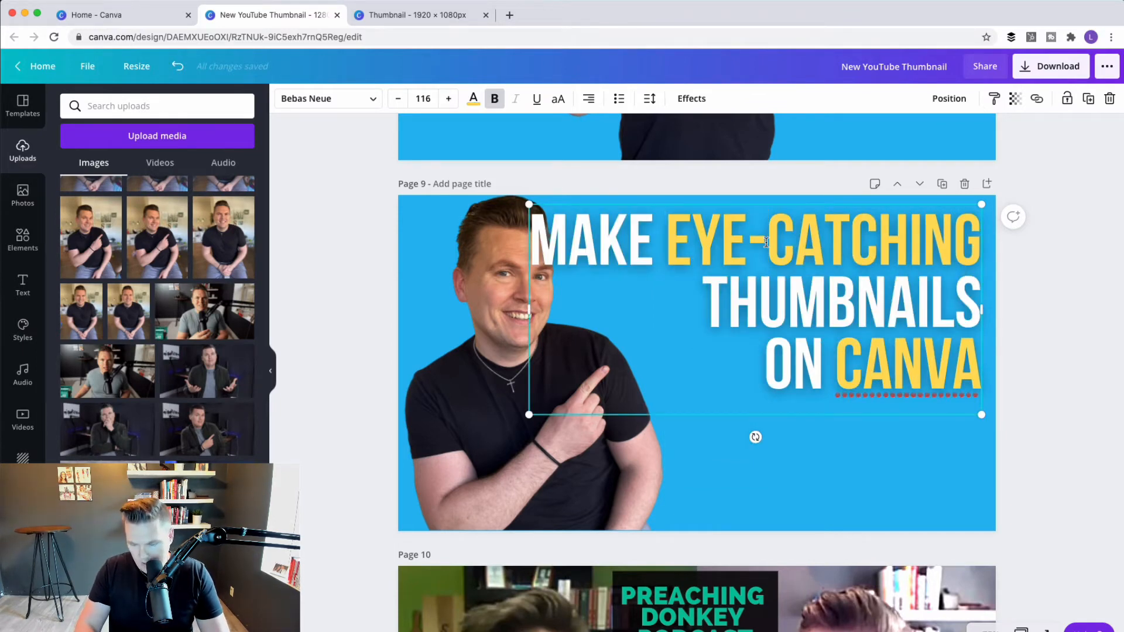
key("Return")
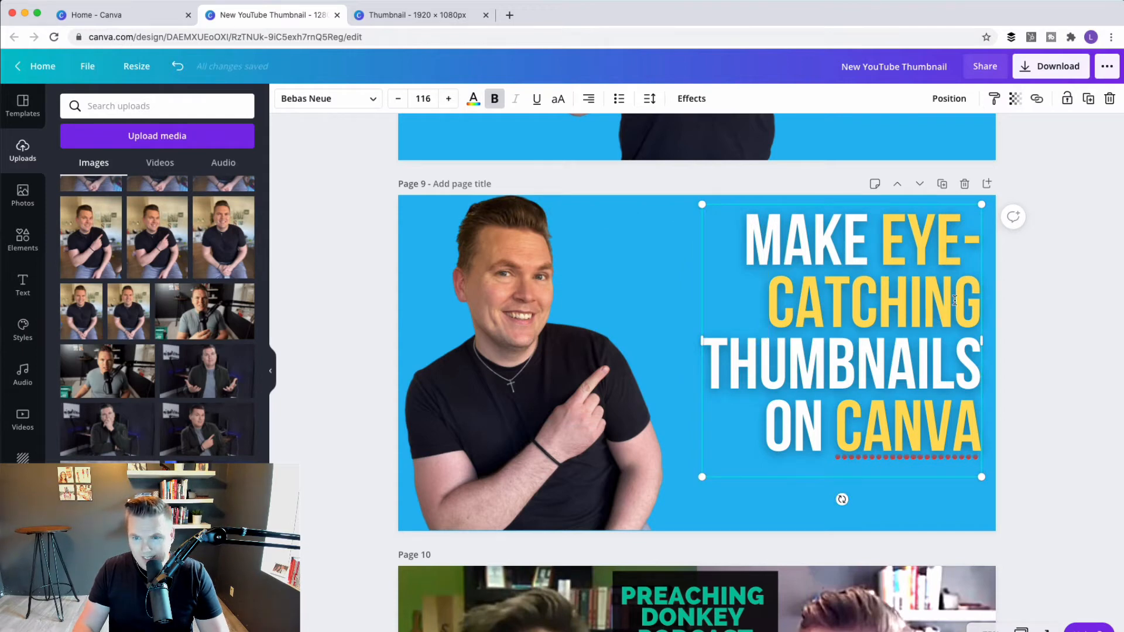
Replace "EYE-CATCHING" in the heading with "KILLER" on the same line as "MAKE".
mouse_move(963, 332)
left_mouse_down()
mouse_move(978, 328)
mouse_move(875, 240)
left_mouse_up()
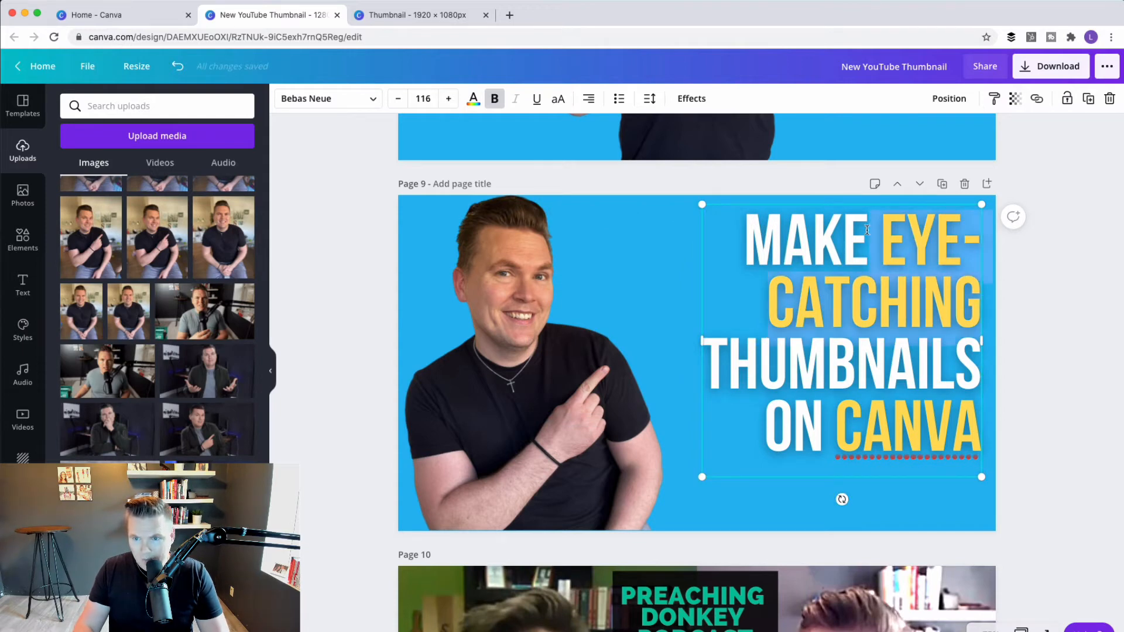
key("BackSpace")
type("J")
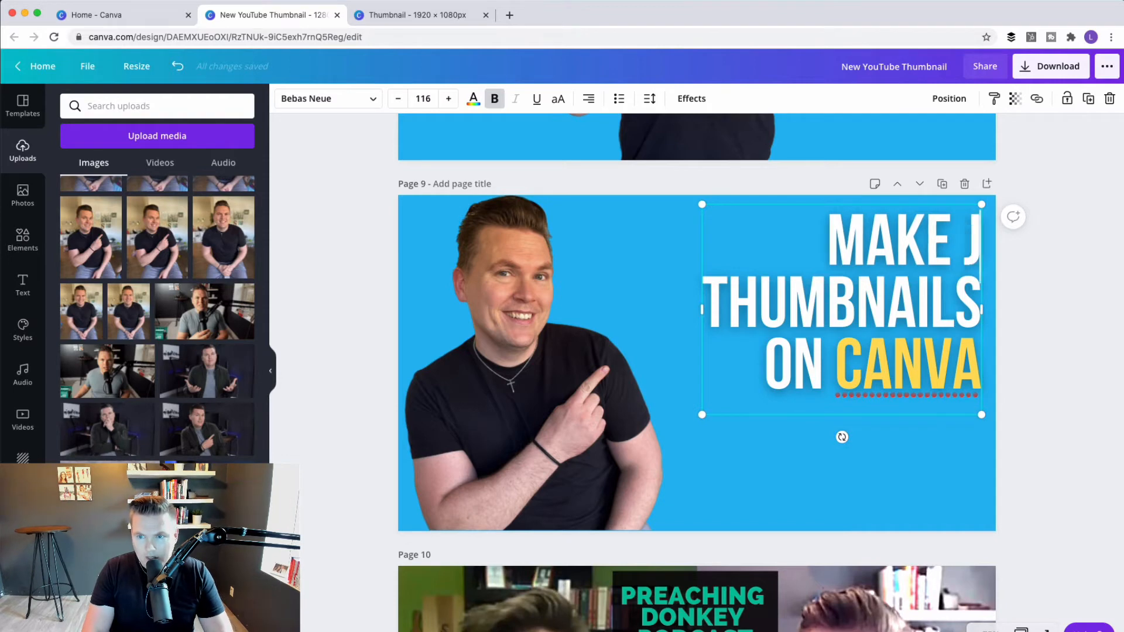
key("BackSpace")
type("KILLER")
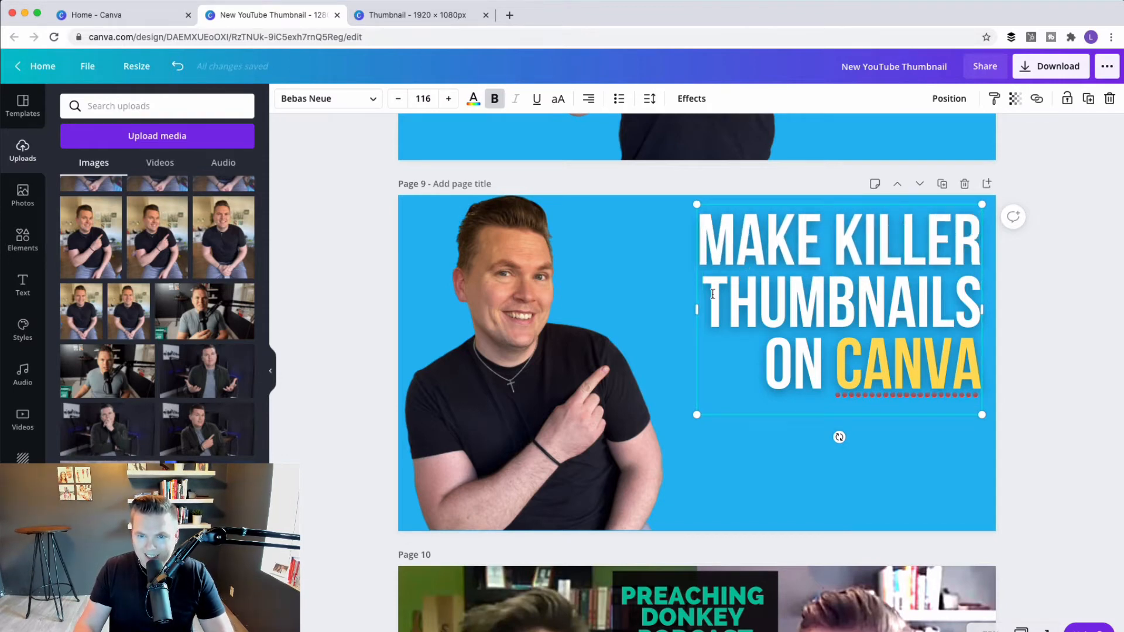
Color the heading line "THUMBNAILS" light yellow from the document colors, keeping the word "ON" white.
left_click_drag(712, 294, 980, 304)
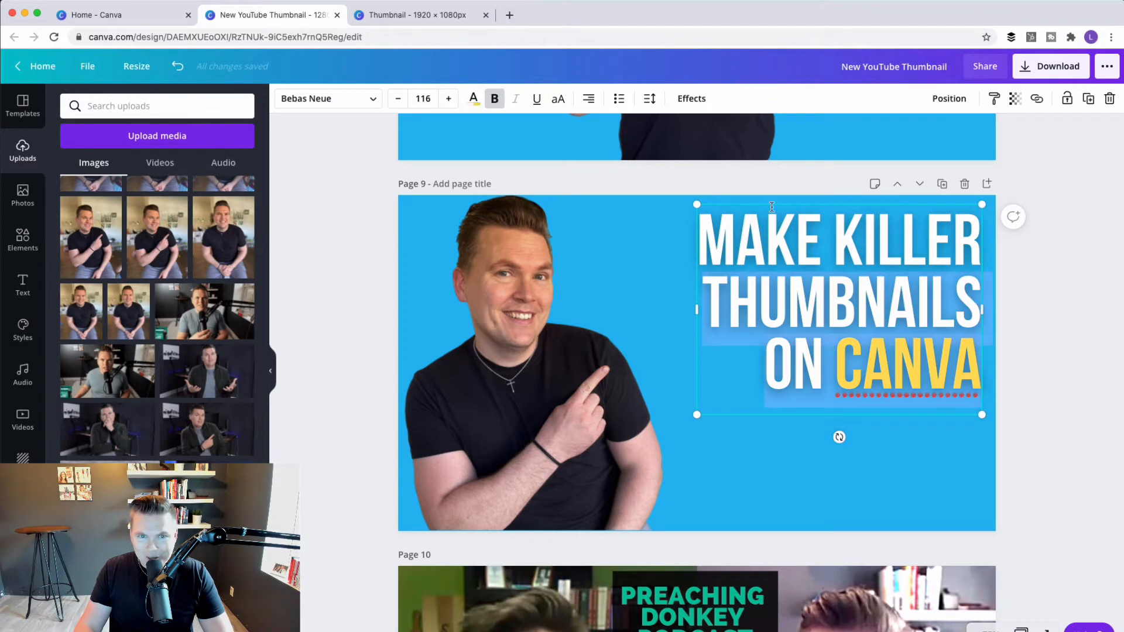
left_click(473, 99)
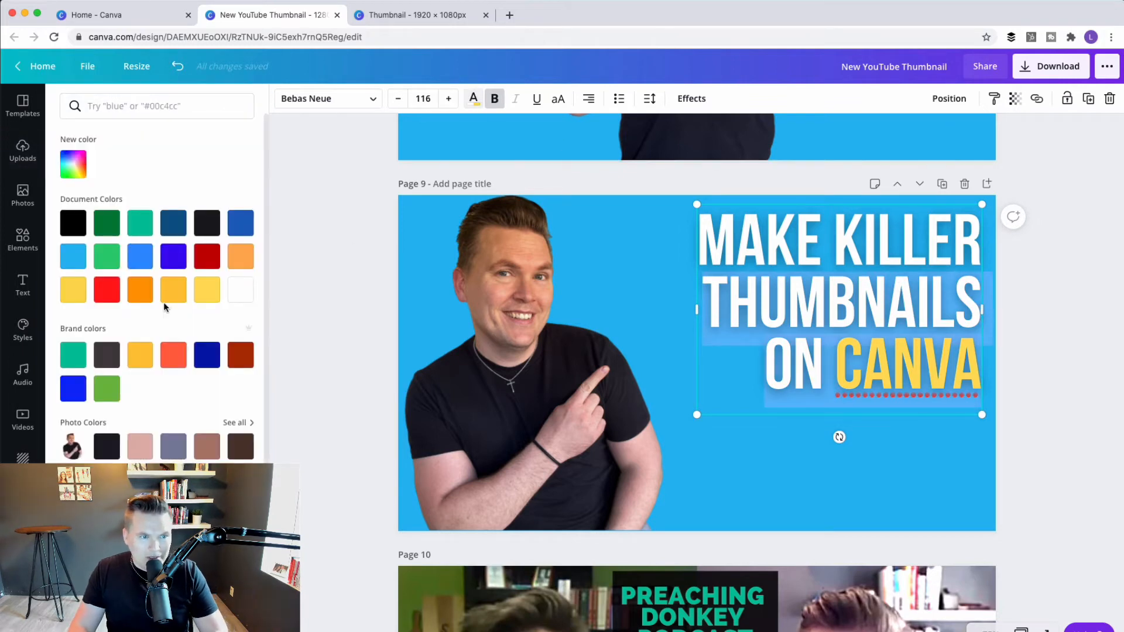
left_click(206, 288)
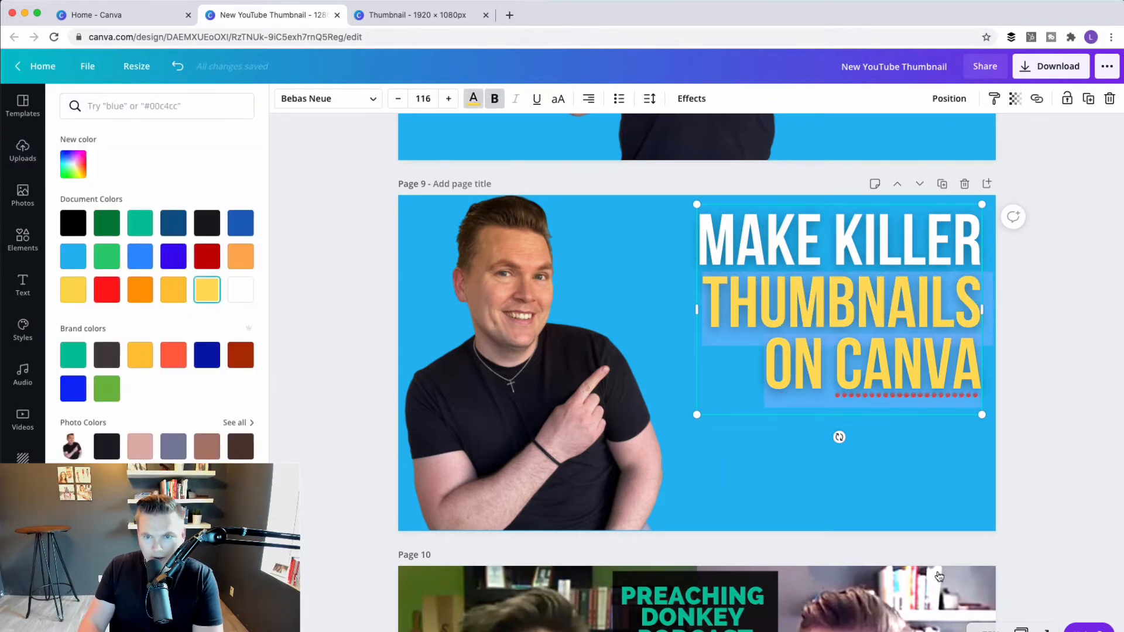
left_click_drag(820, 342, 764, 363)
left_click(473, 98)
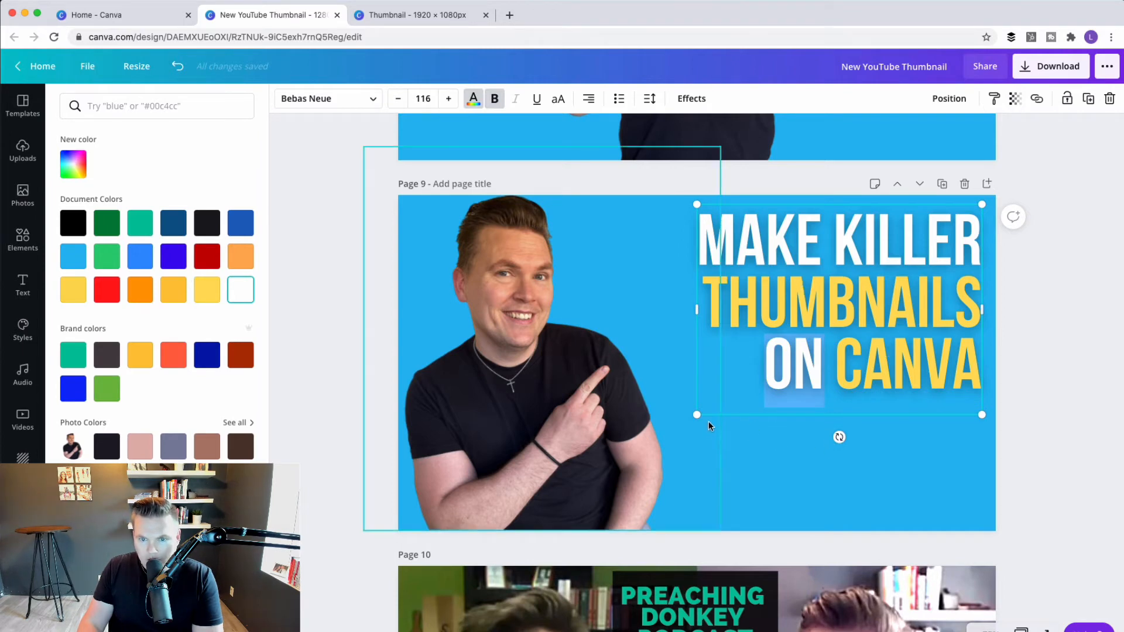
Enlarge the heading to font size 159 so it extends over the portrait's shoulder.
left_click_drag(696, 414, 593, 492)
left_click(717, 360)
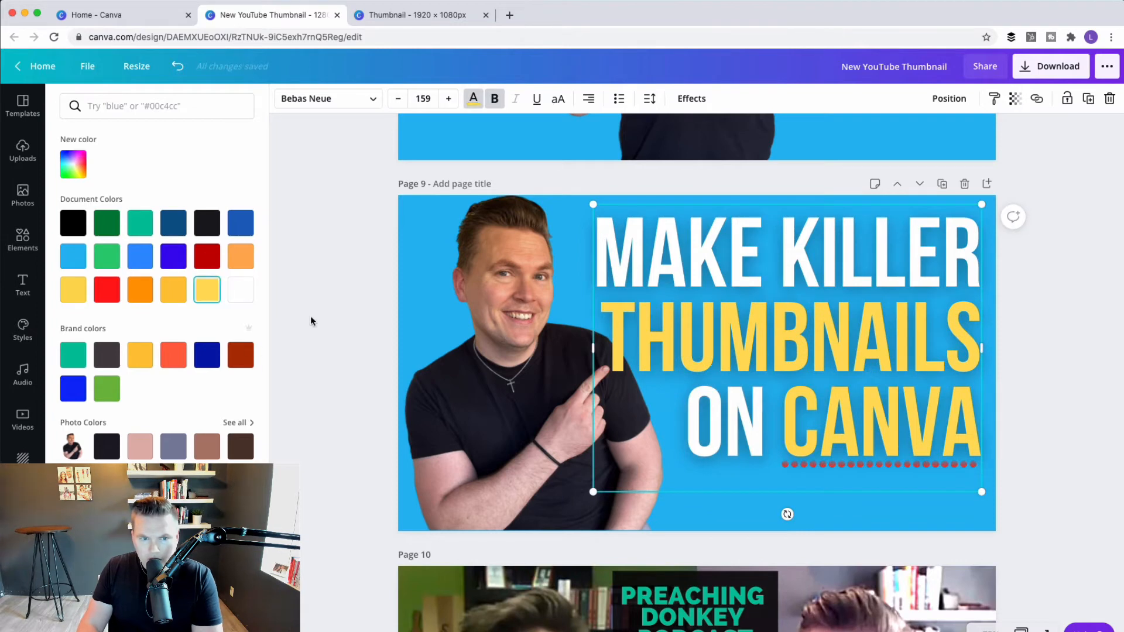
left_click(327, 315)
left_click_drag(660, 340, 649, 341)
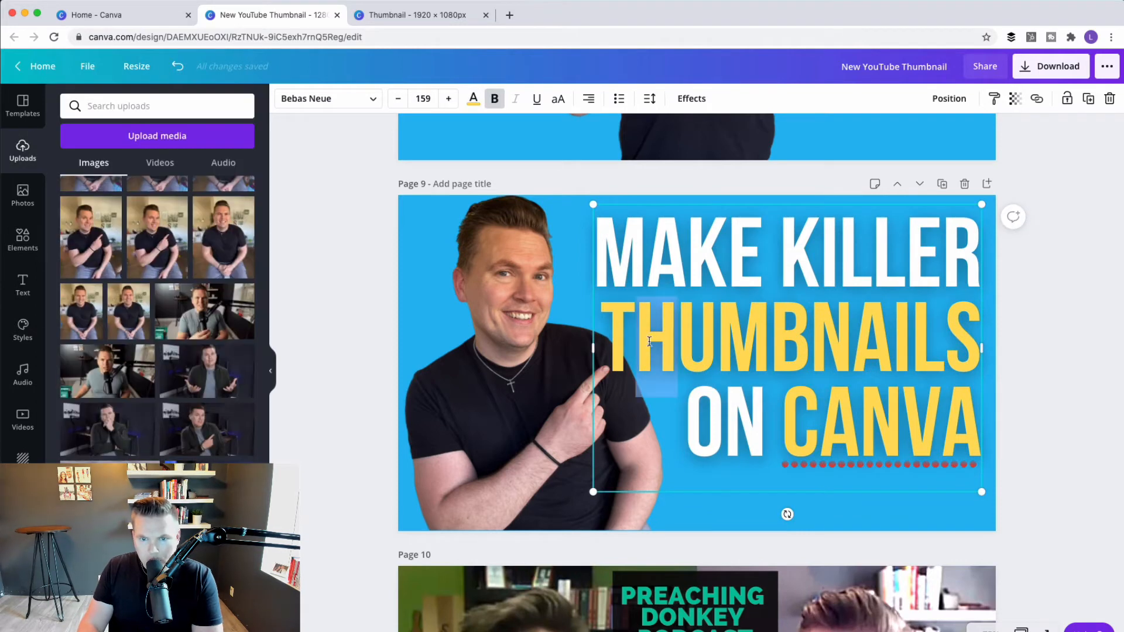
left_click(295, 337)
Nudge the enlarged heading slightly upward on the page and try to bring it forward.
mouse_move(823, 367)
left_mouse_down()
mouse_move(736, 395)
mouse_move(832, 364)
mouse_move(823, 373)
left_mouse_up()
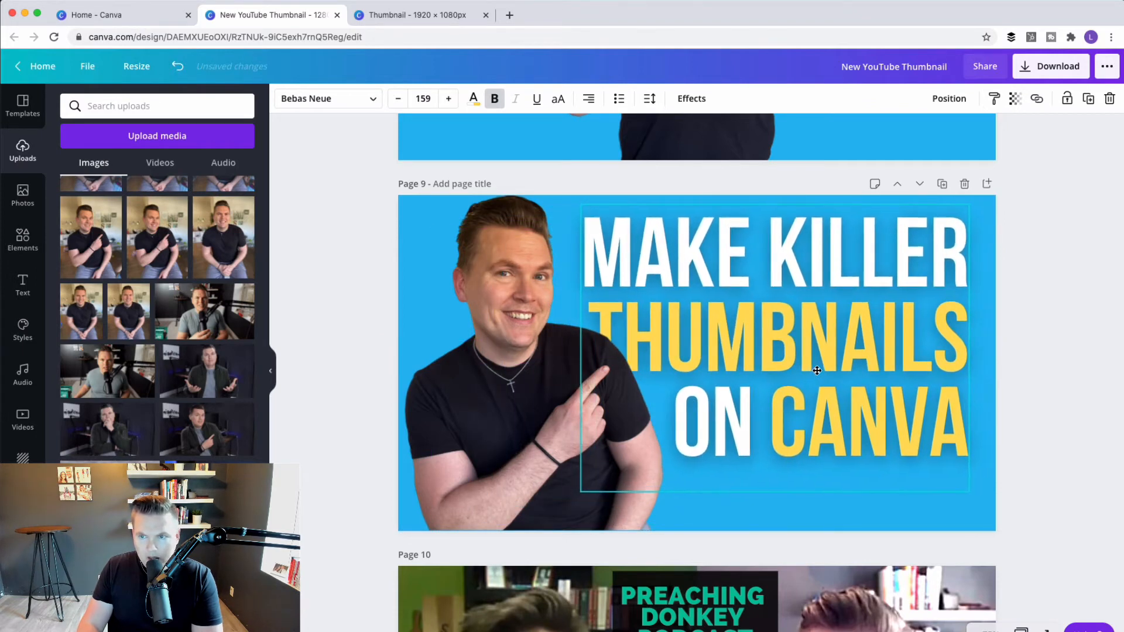
left_click(948, 99)
left_click(814, 141)
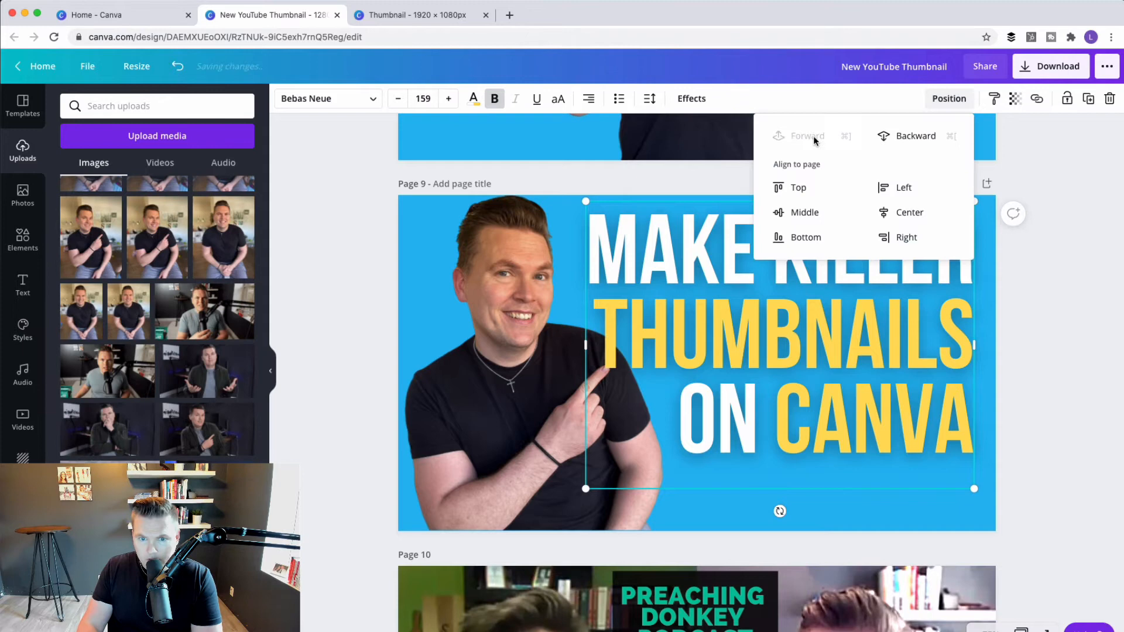
left_click(1055, 345)
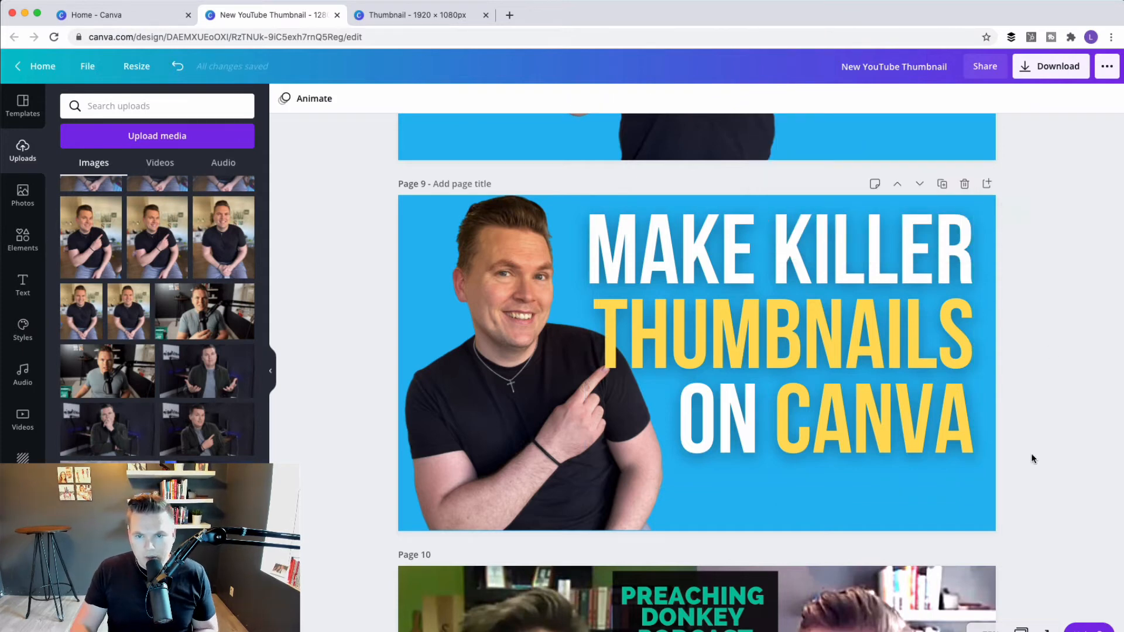
left_click_drag(783, 365, 790, 362)
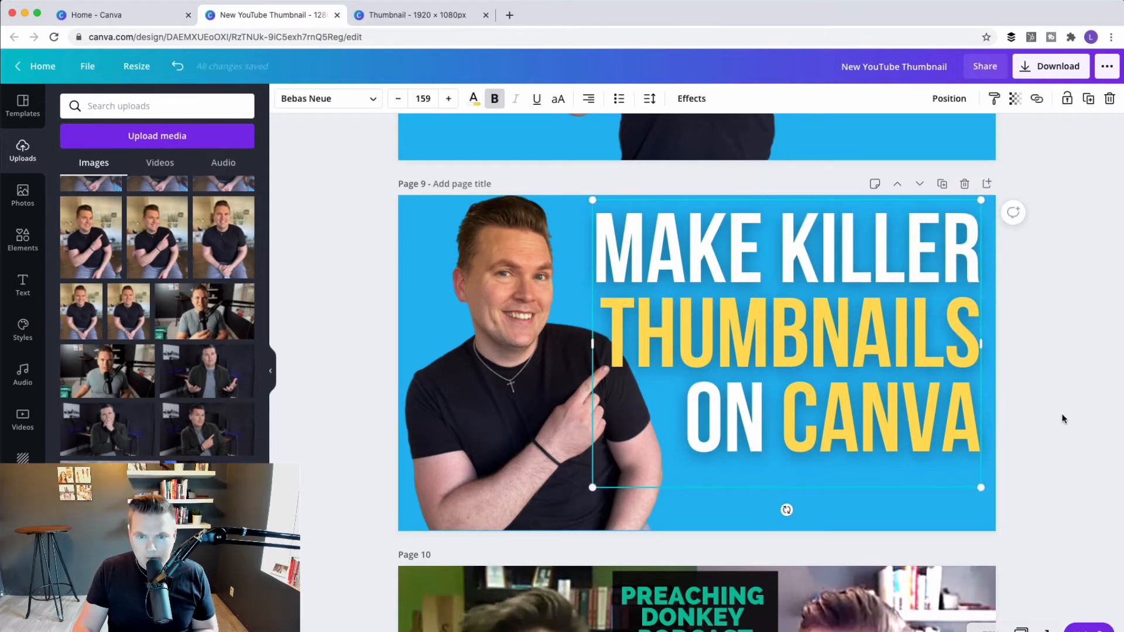
left_click(1083, 419)
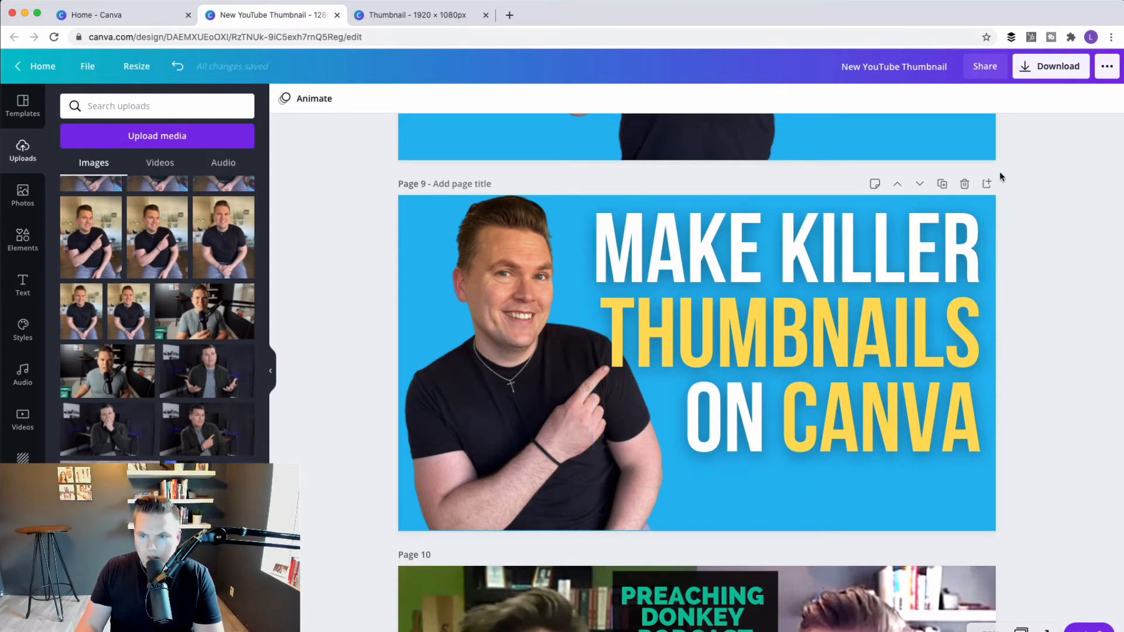
Delete the word "KILLER" from the heading's first line.
left_click(975, 238)
left_click(975, 237)
left_click_drag(972, 240, 788, 240)
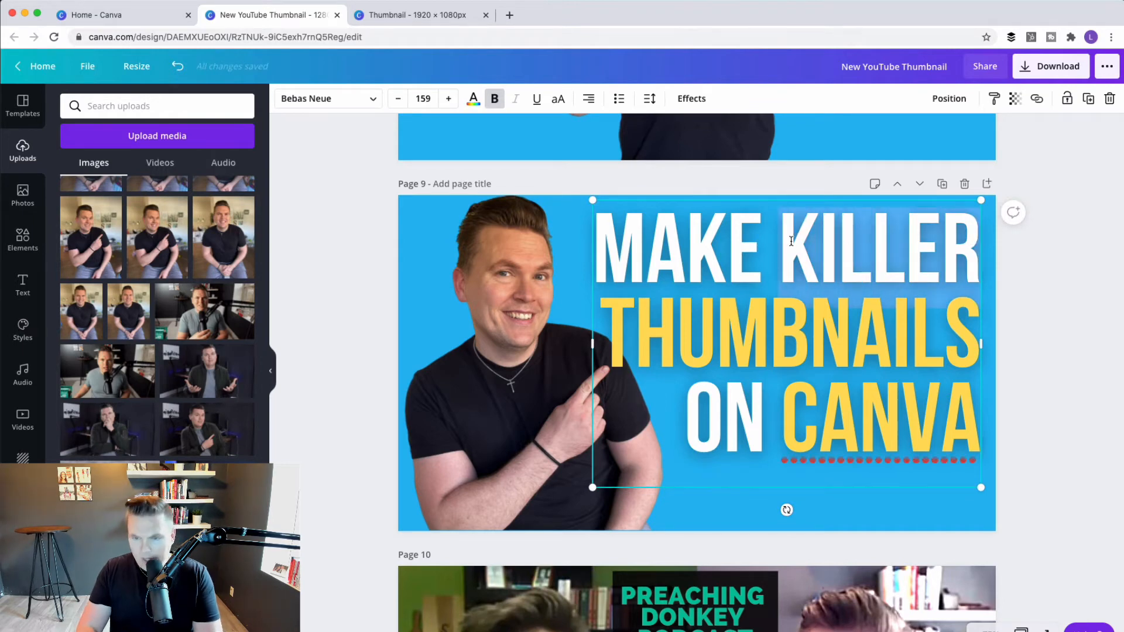
key("BackSpace")
key("BackSpace")
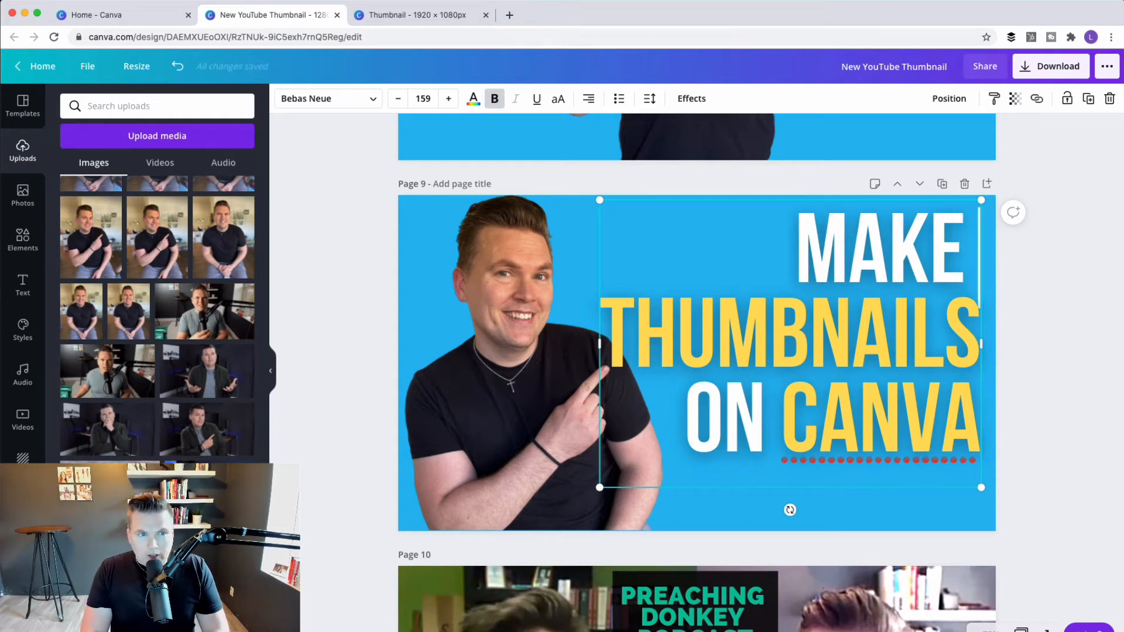
type("COOL")
key("BackSpace")
key("BackSpace")
key("BackSpace")
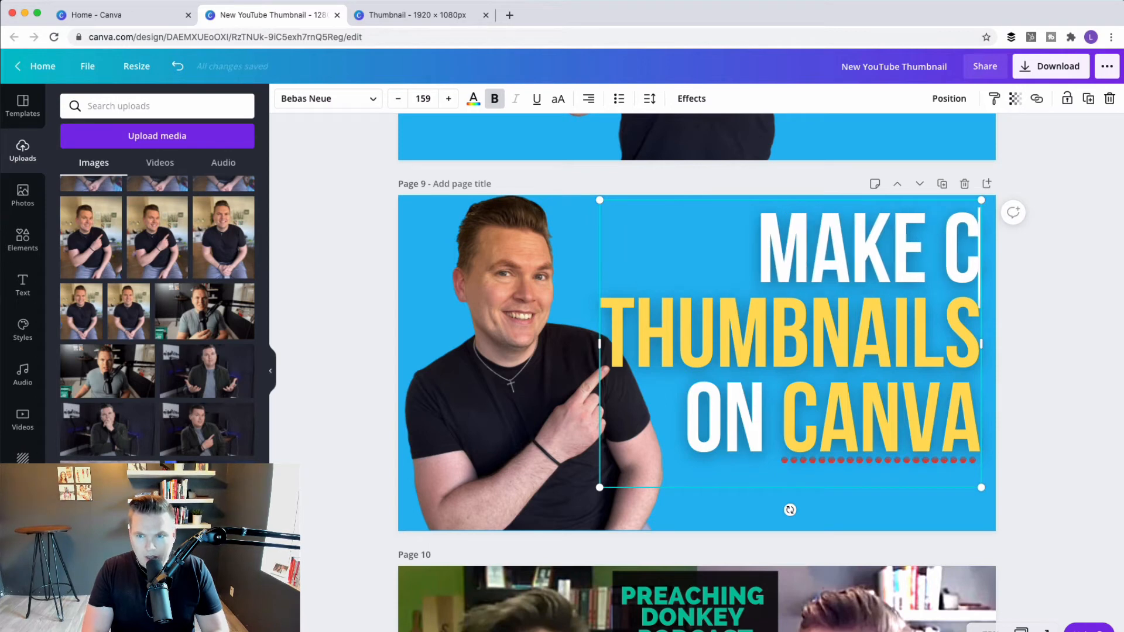
key("BackSpace")
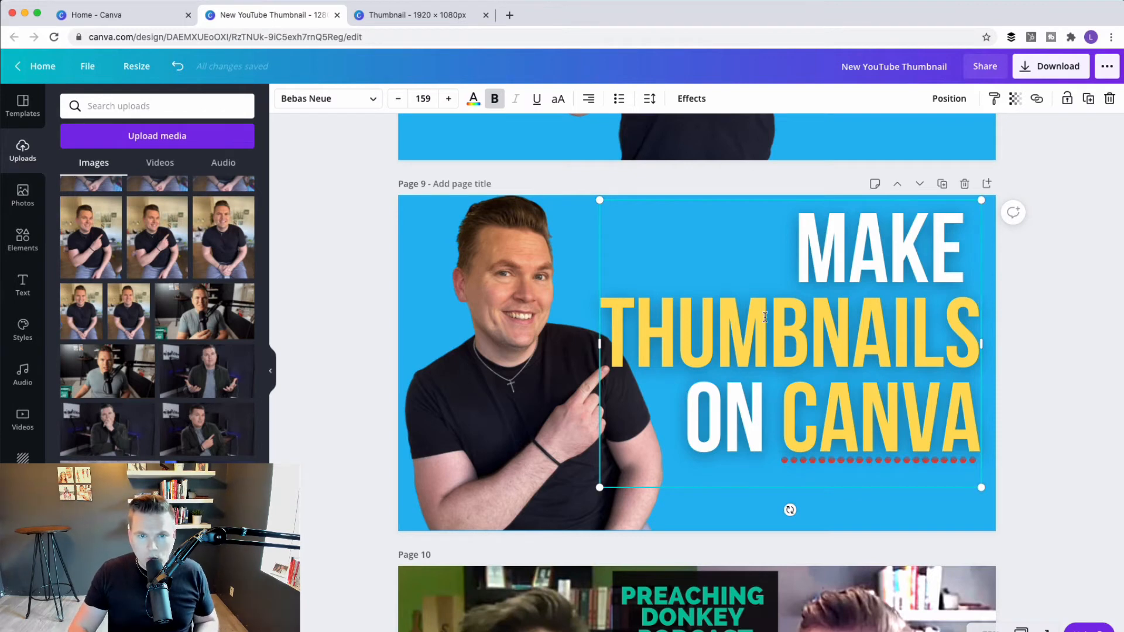
Add the word "AWESOME" after "MAKE" in the heading's first line.
scroll(597, 348, "down", 1)
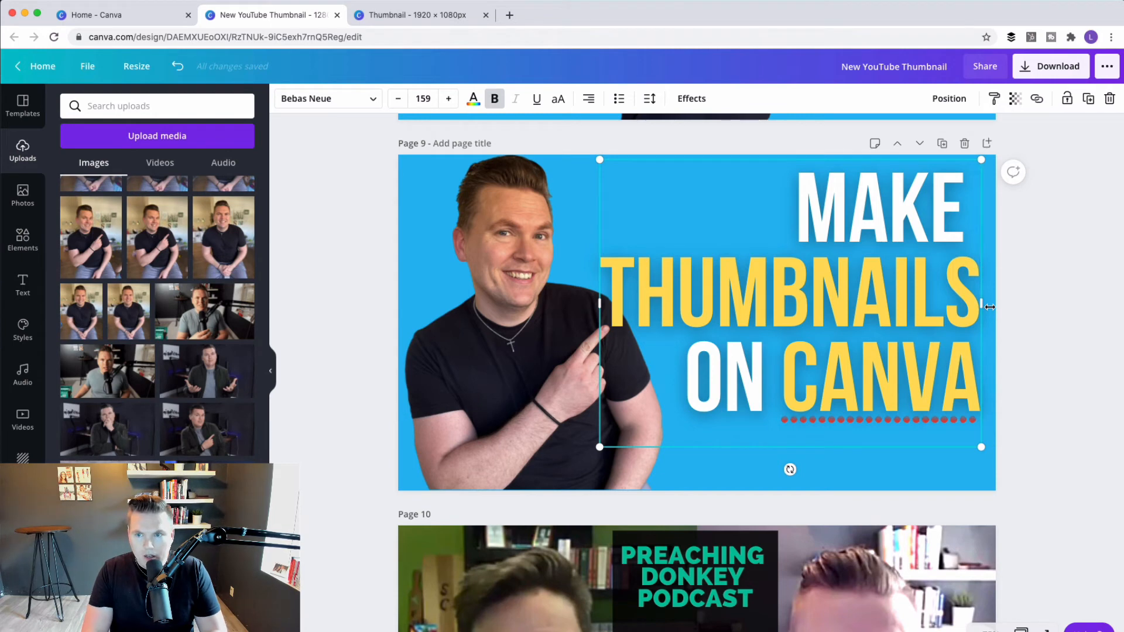
type("AWESEOM")
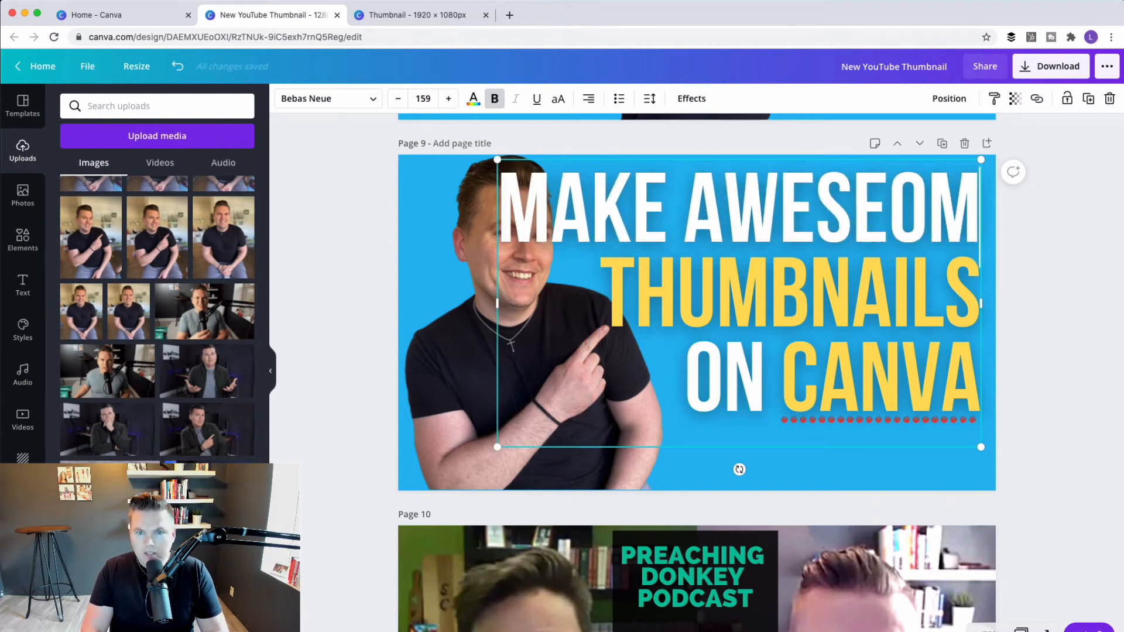
key("BackSpace")
key("BackSpace")
key("BackSpace")
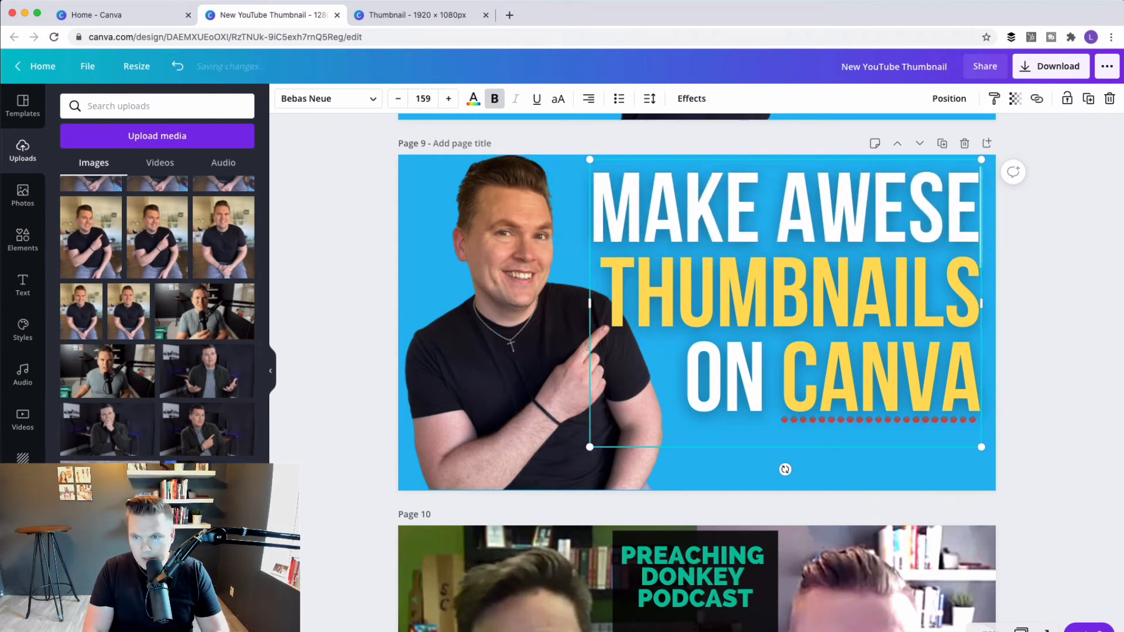
type("OME")
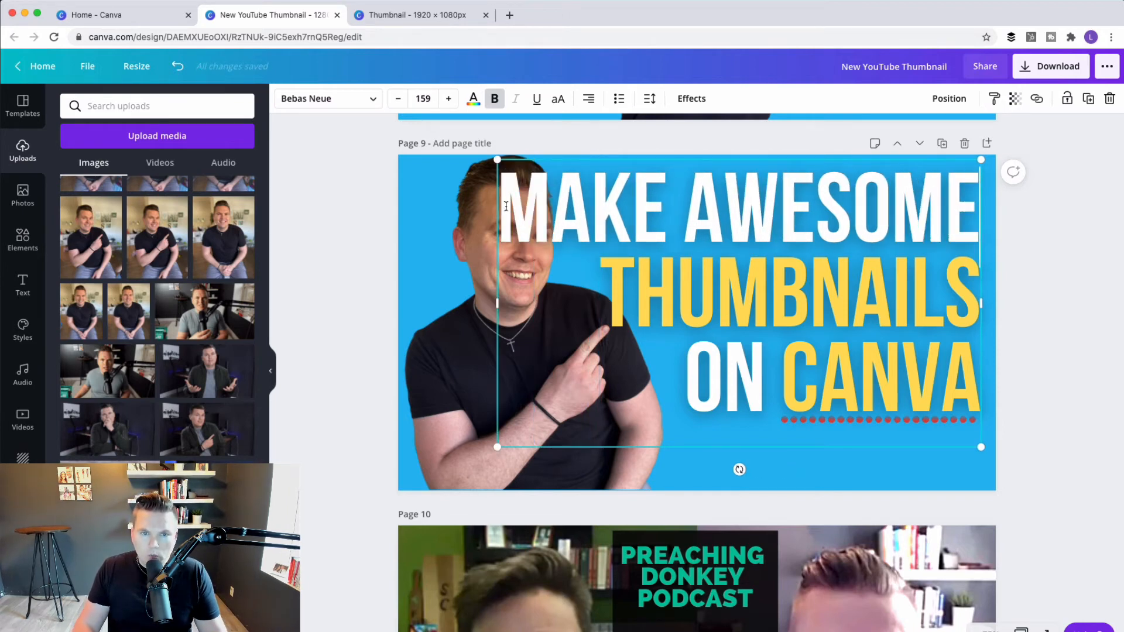
Reduce the heading line "MAKE AWESOME" to font size 126 so it matches the width of "THUMBNAILS".
left_click_drag(501, 206, 969, 202)
left_click(394, 101)
left_click(394, 100)
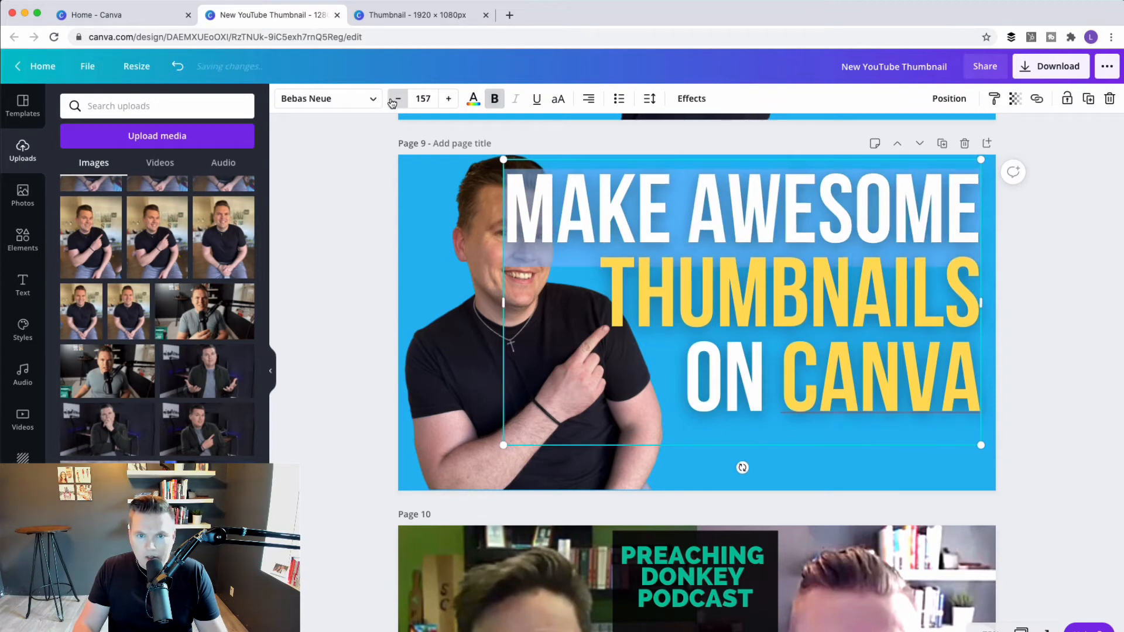
left_click(395, 100)
left_click(394, 100)
left_click(395, 100)
left_click(393, 101)
left_click(393, 100)
left_click(393, 101)
left_click(394, 101)
left_click(393, 101)
left_click(393, 101)
left_click(393, 101)
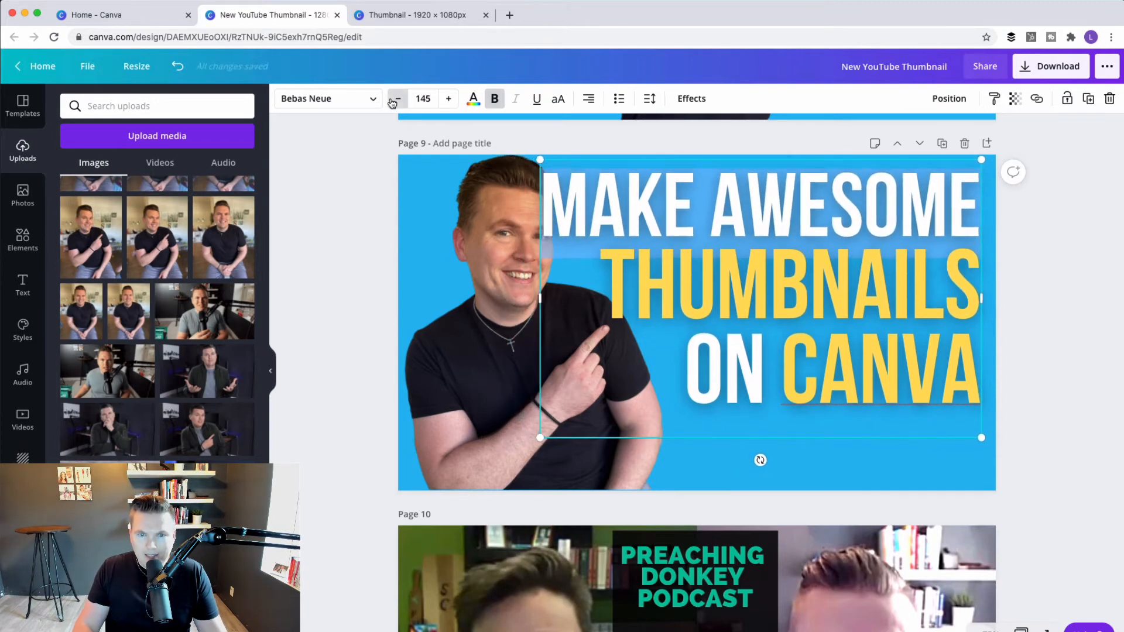
left_click(394, 100)
left_click(393, 100)
left_click(394, 100)
left_click(394, 101)
left_click(394, 101)
left_click(393, 100)
left_click(393, 100)
left_click(393, 100)
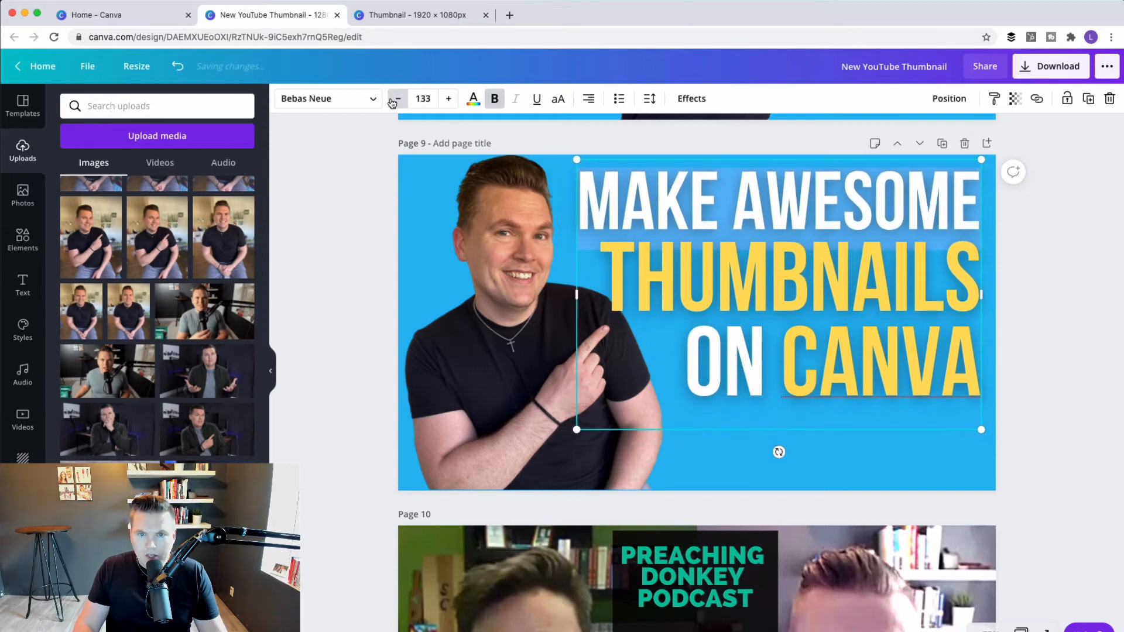
left_click(393, 101)
left_click(394, 101)
left_click(394, 101)
left_click(394, 101)
left_click(393, 101)
left_click(394, 100)
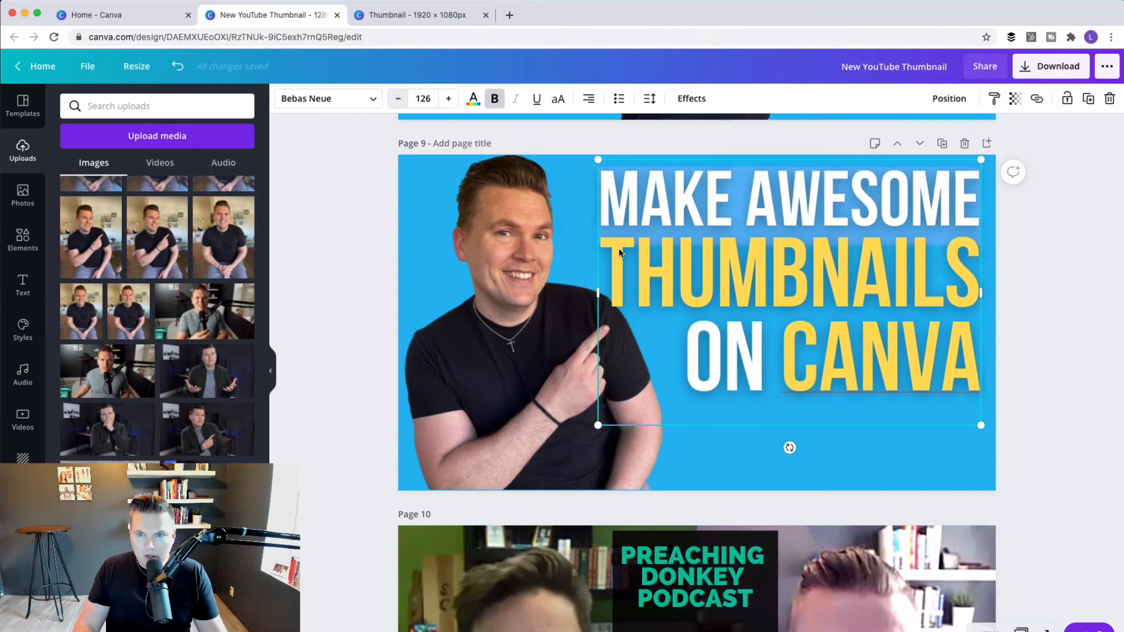
left_click(1066, 415)
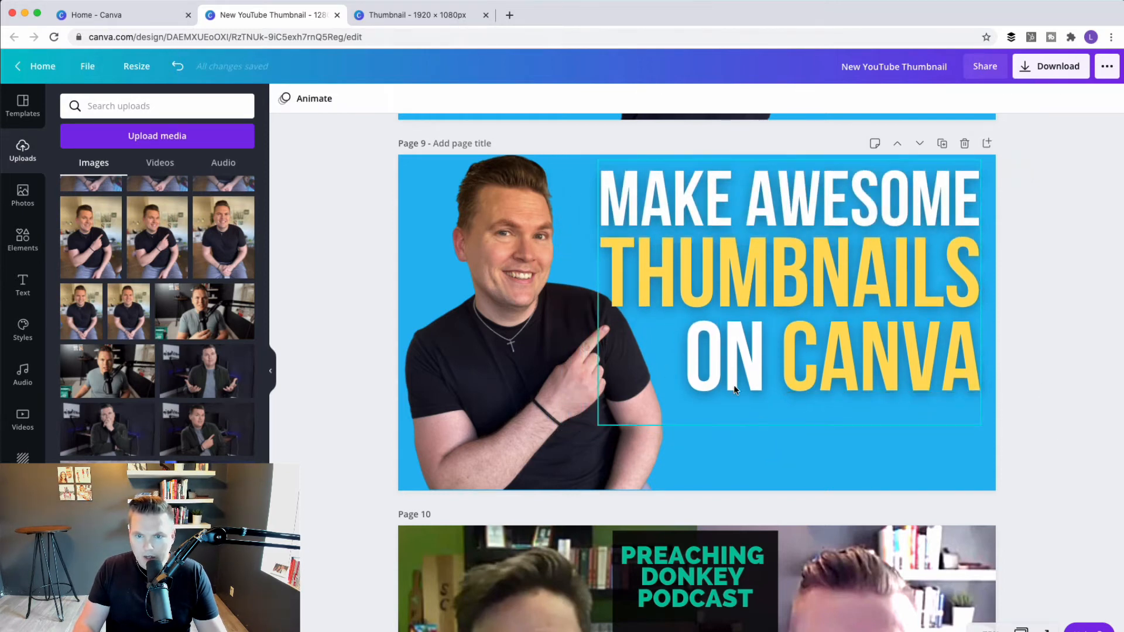
Enlarge the heading line "ON CANVA" to about font size 170, and scale the whole heading up slightly toward the portrait.
left_click(679, 350)
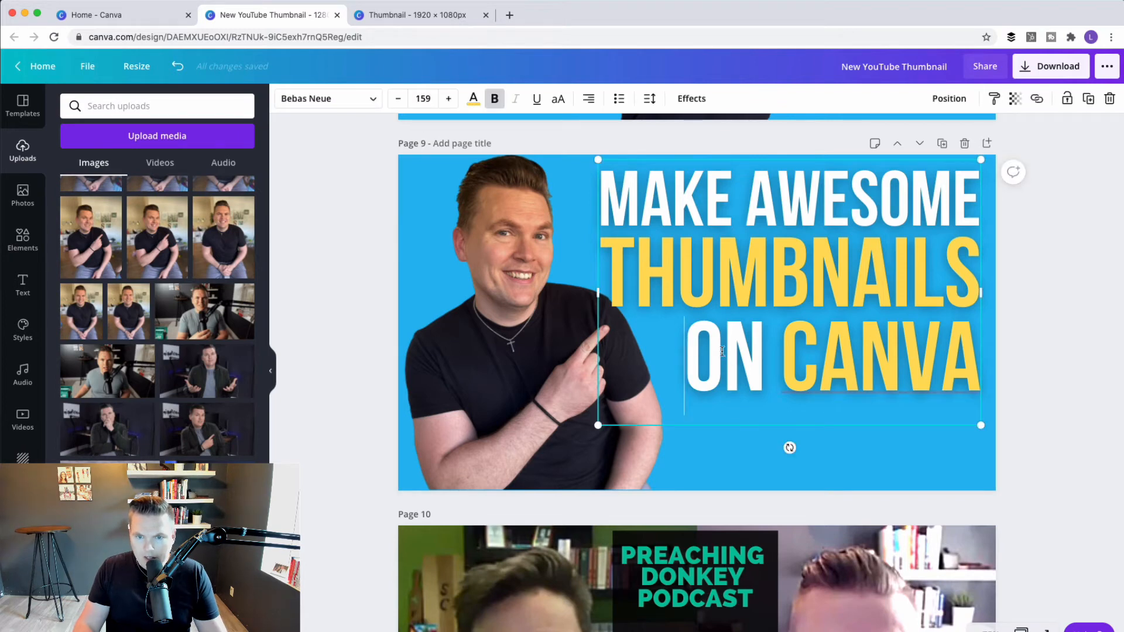
left_click_drag(682, 350, 976, 362)
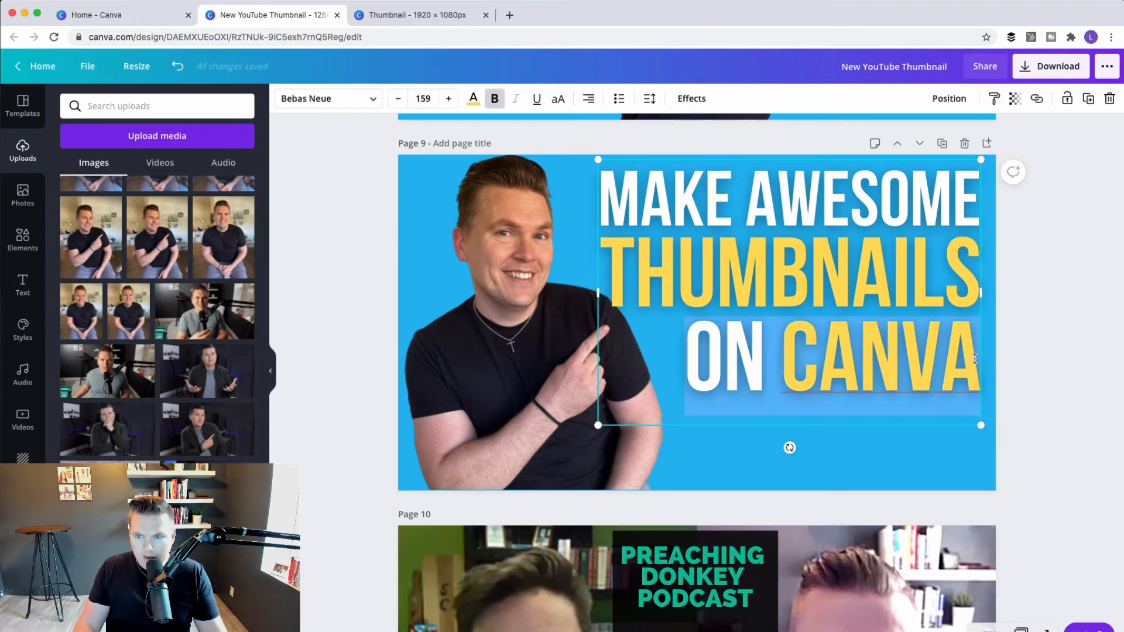
left_click(447, 103)
left_click(446, 103)
left_click(446, 103)
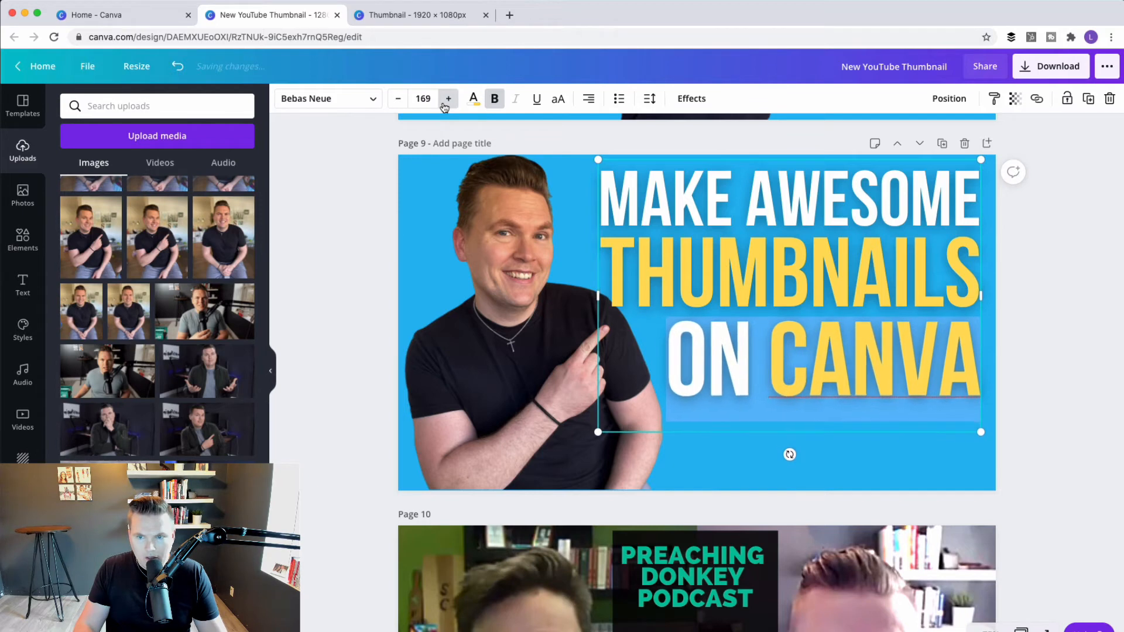
left_click(446, 103)
key("Escape")
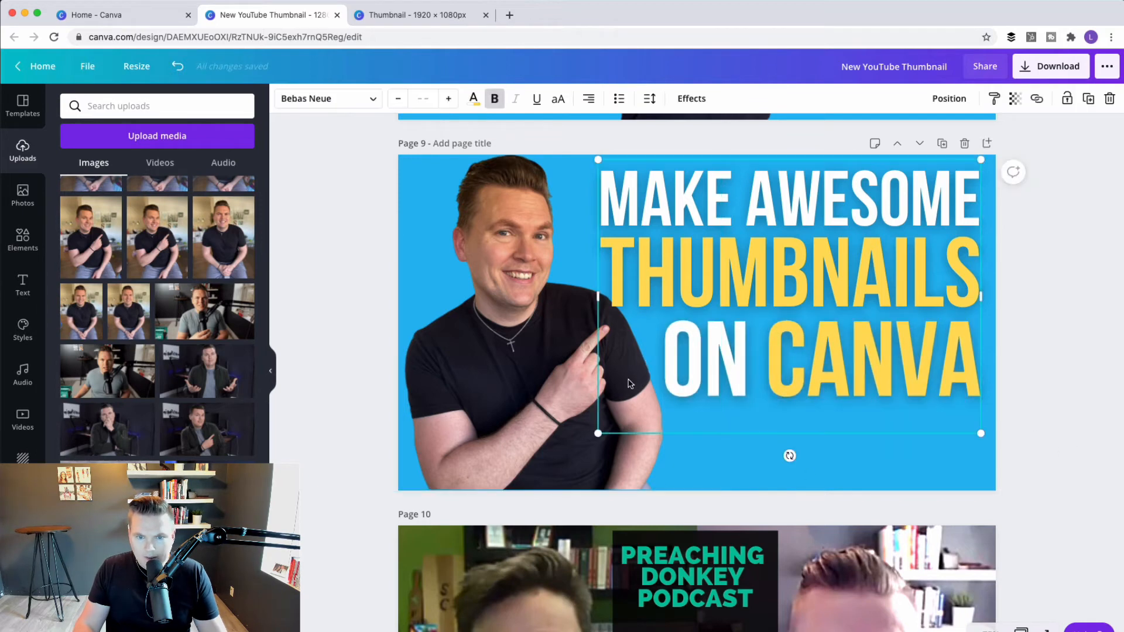
left_click_drag(599, 432, 573, 449)
left_click(1051, 402)
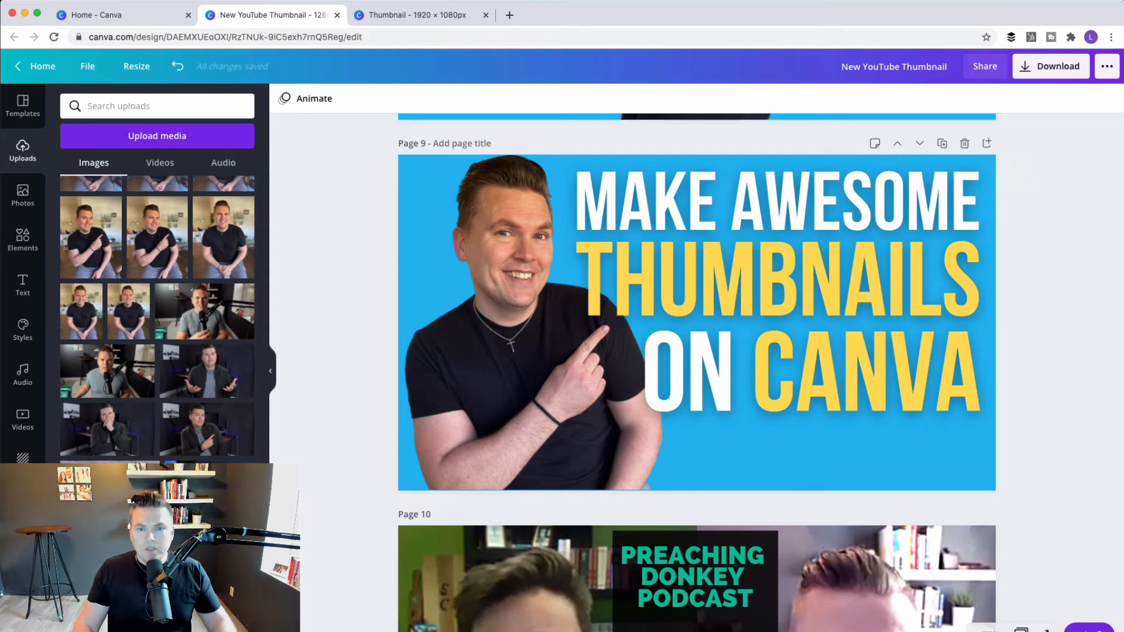
Add the white curved arrow from the recently used elements below the heading, rotated to sweep from the portrait up toward "CANVA".
left_click(21, 200)
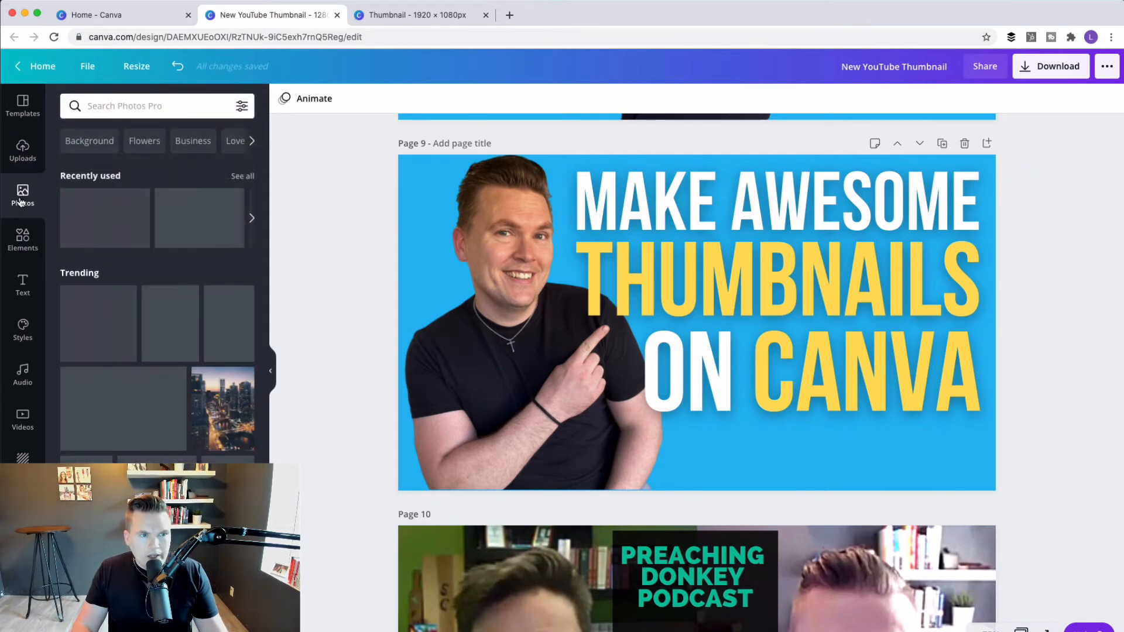
left_click(19, 244)
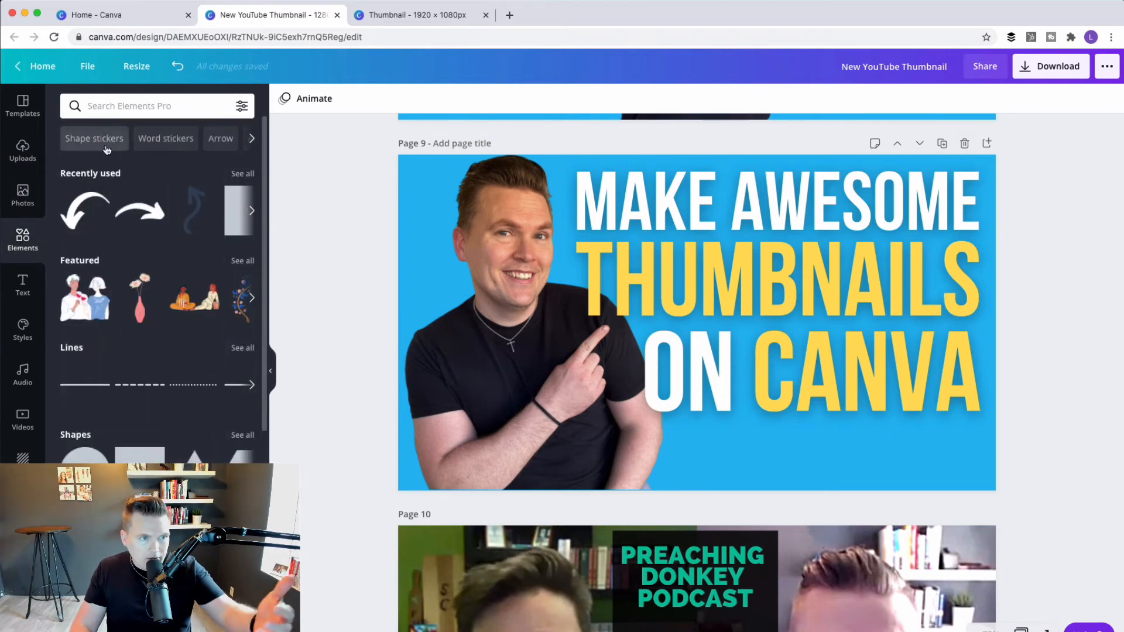
left_click(79, 204)
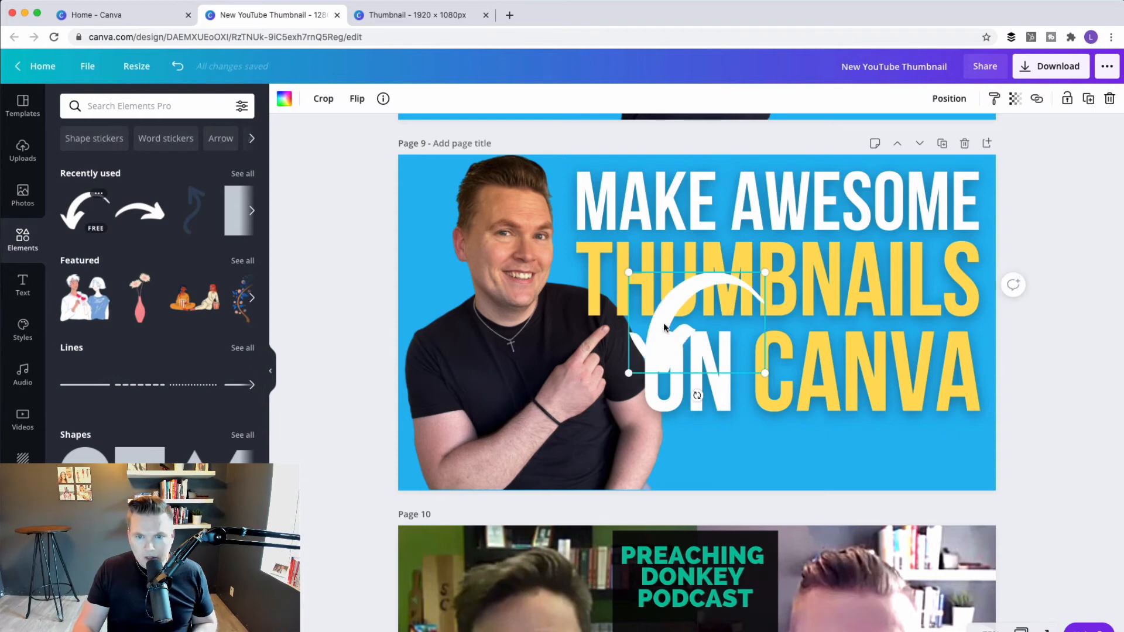
left_click_drag(663, 322, 667, 439)
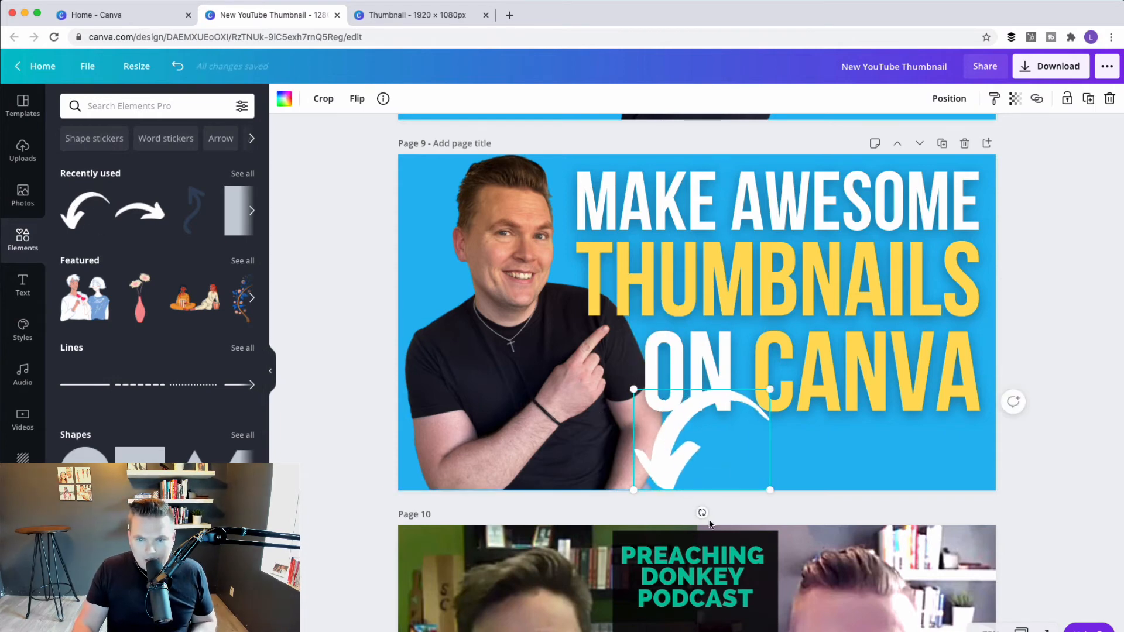
left_click_drag(743, 495, 771, 407)
left_click_drag(744, 475, 746, 473)
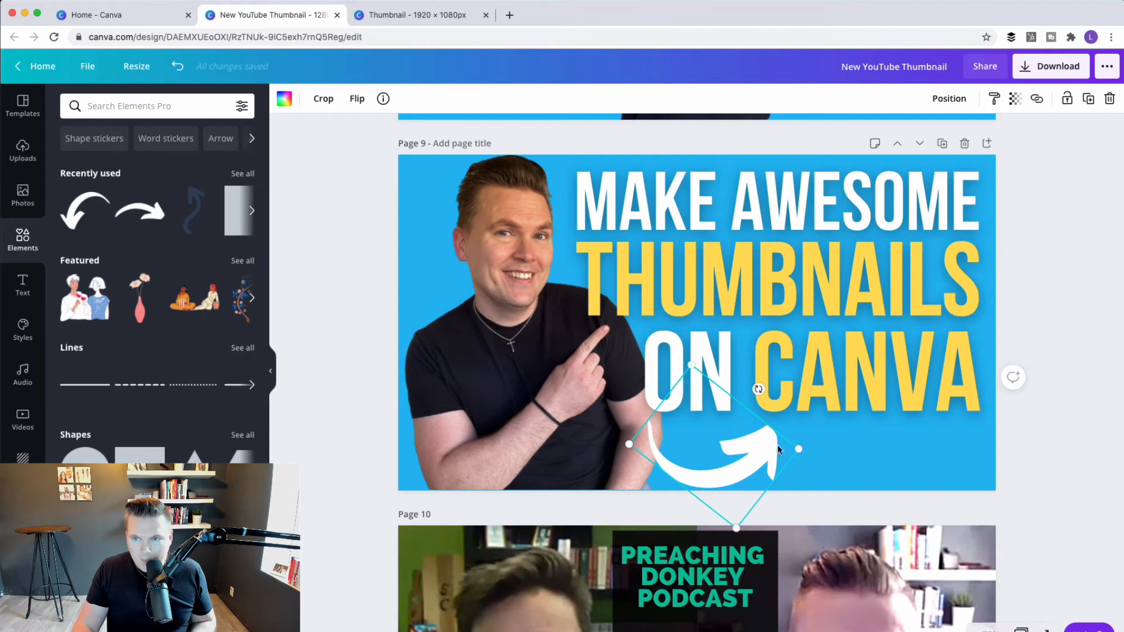
Send the white arrow backward behind the portrait and enlarge it slightly.
left_click(949, 99)
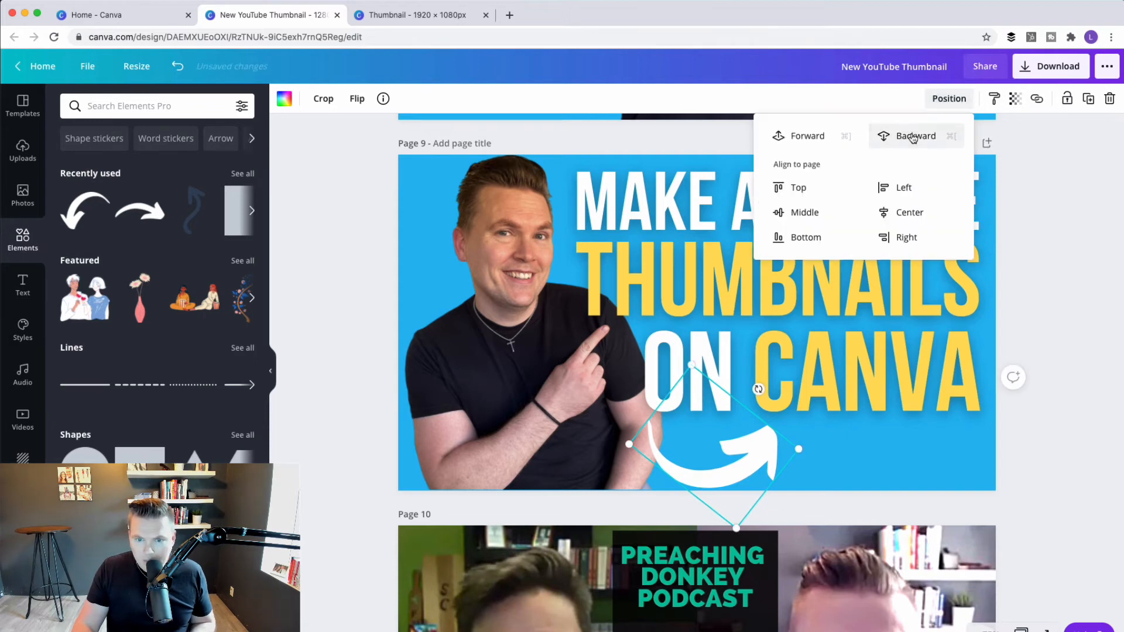
left_click(912, 137)
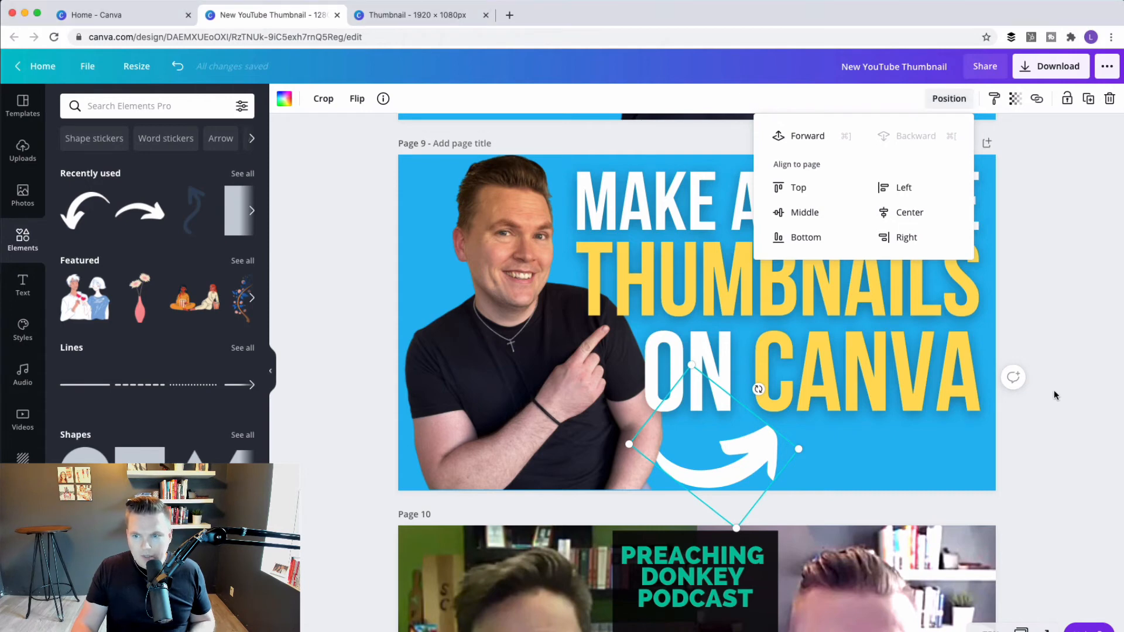
left_click(339, 273)
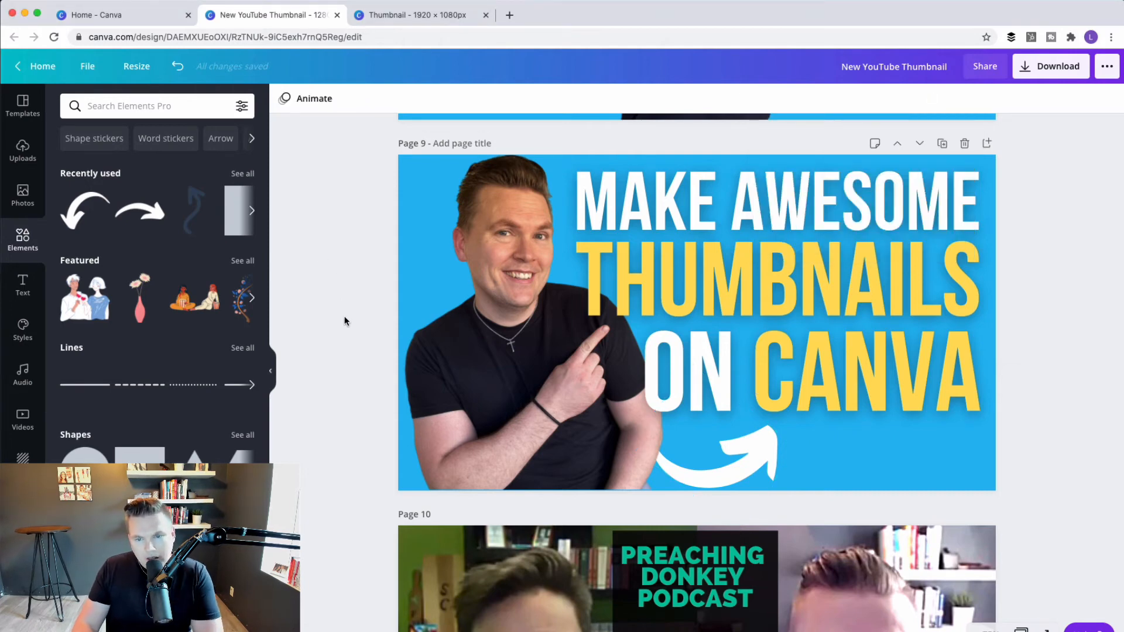
left_click(736, 478)
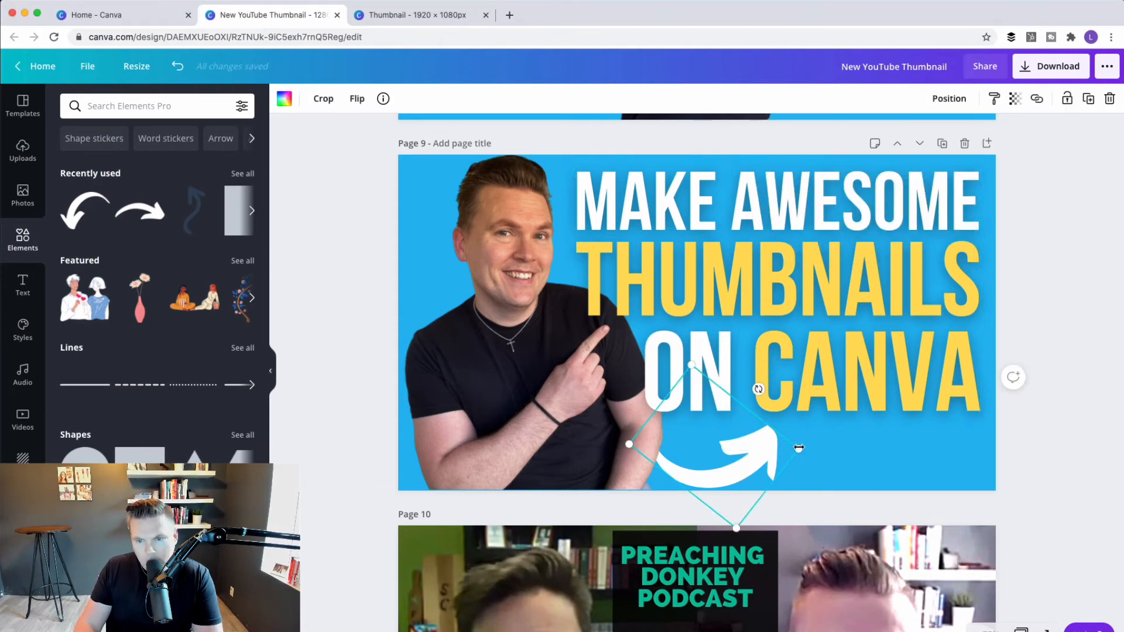
left_click_drag(799, 448, 828, 445)
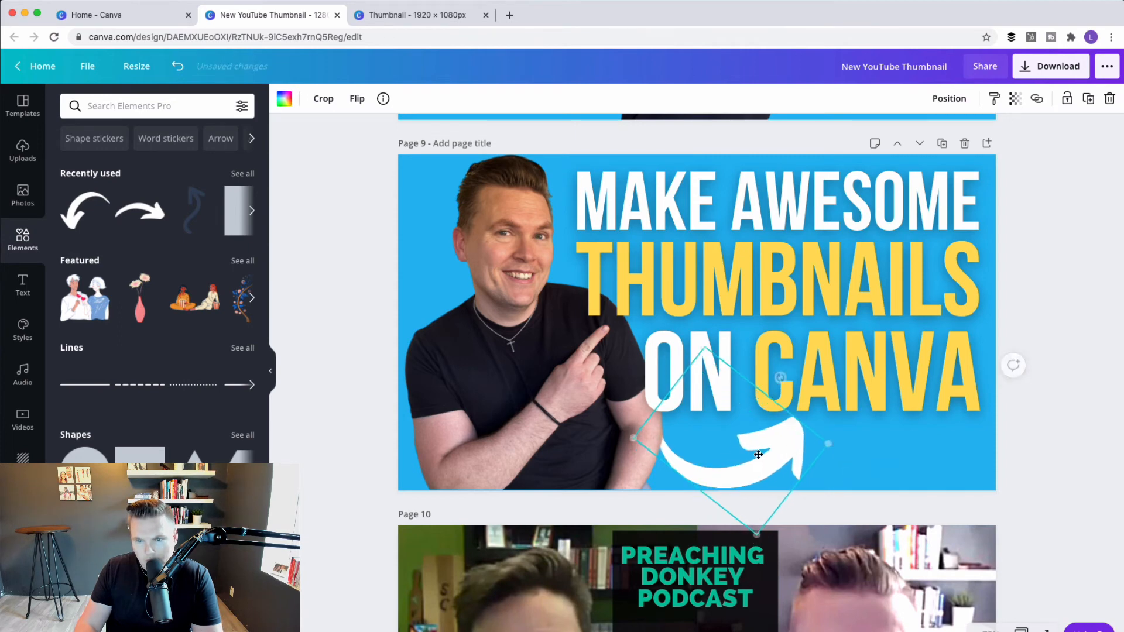
left_click(1056, 433)
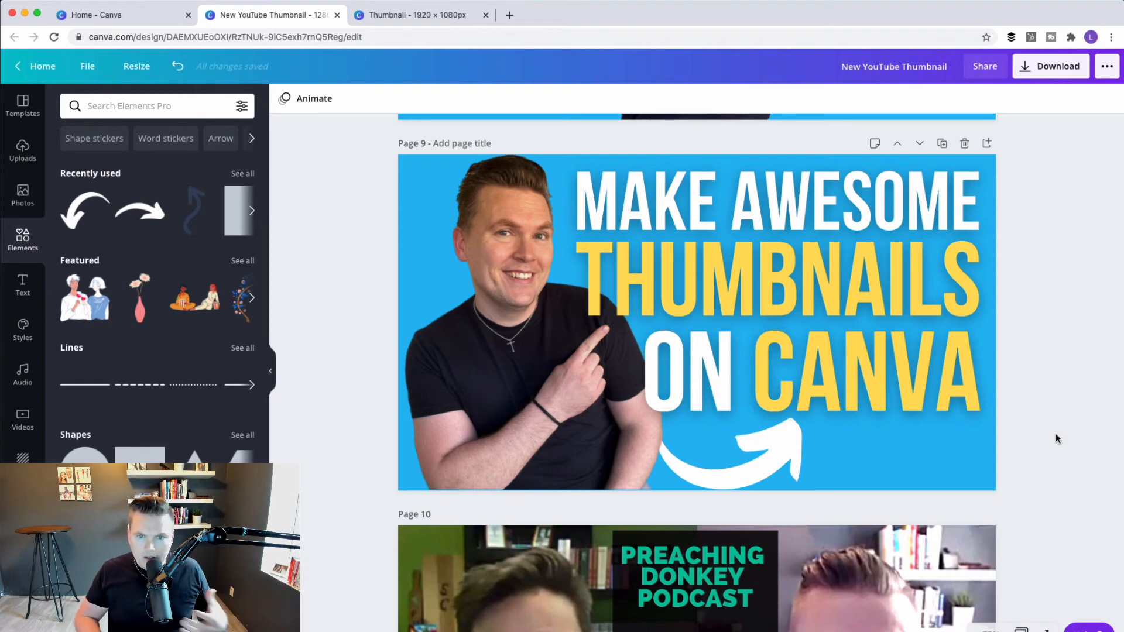
Duplicate the white arrow and color the copy light yellow from the document colors.
left_click(744, 477)
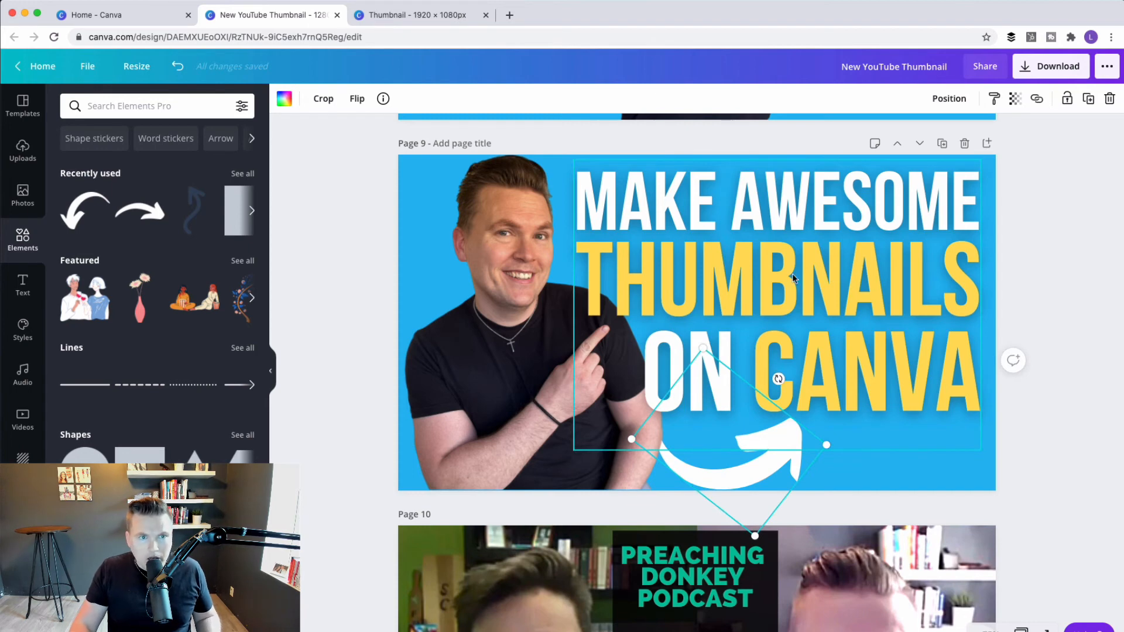
left_click_drag(754, 448, 764, 454)
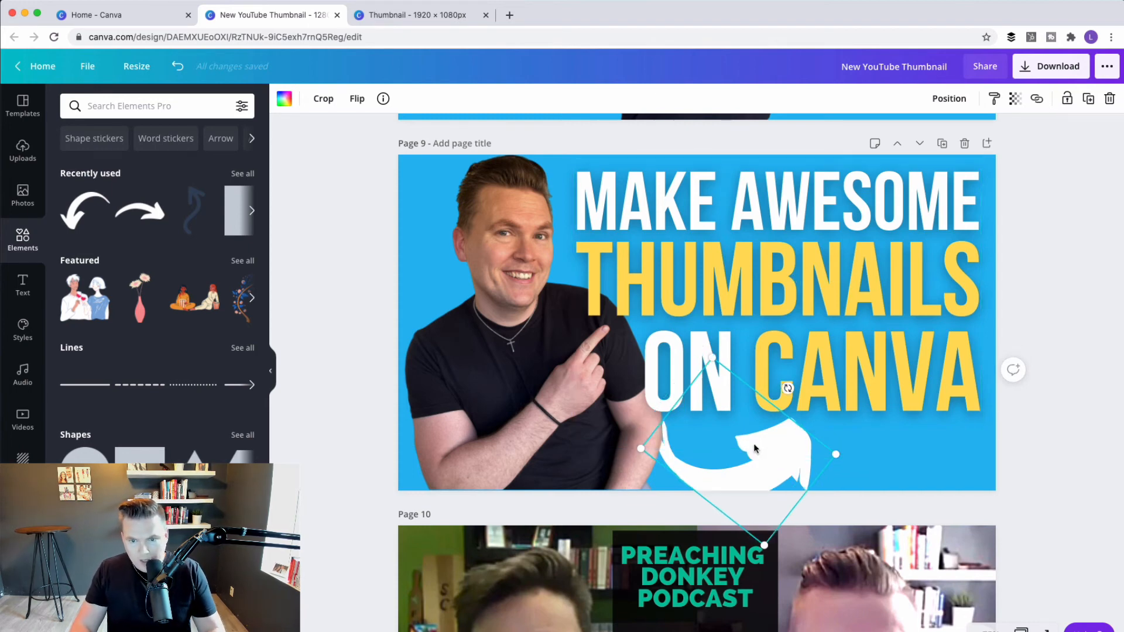
left_click(284, 98)
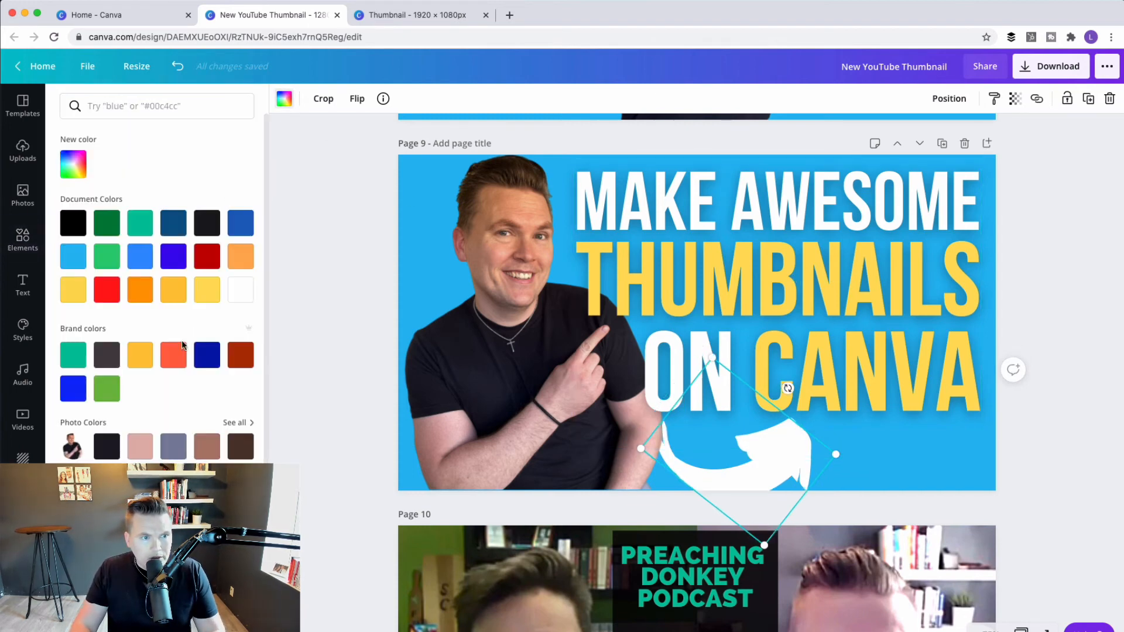
left_click(207, 290)
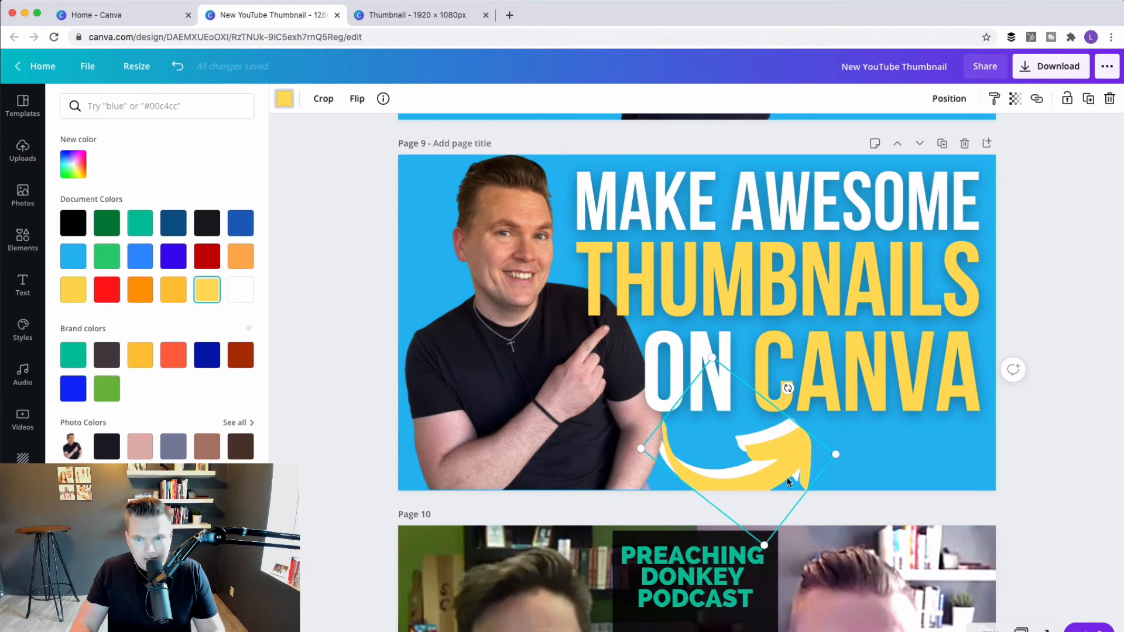
Move the yellow arrow to a slight offset from the white one and send it backward to form a shadow edge.
left_click_drag(776, 458, 770, 452)
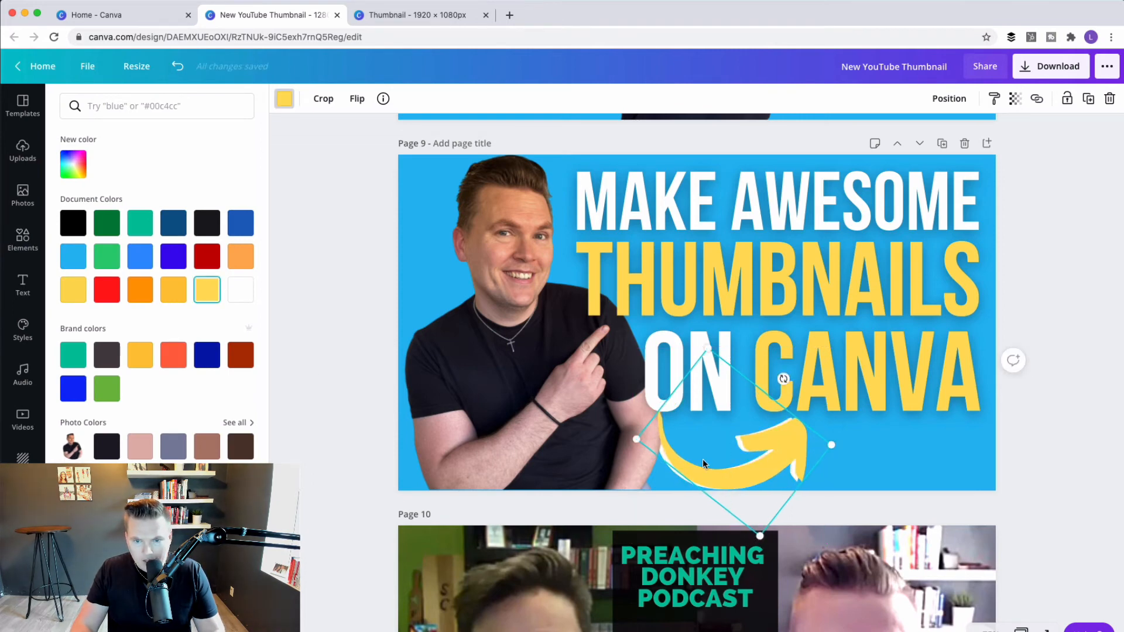
left_click(949, 98)
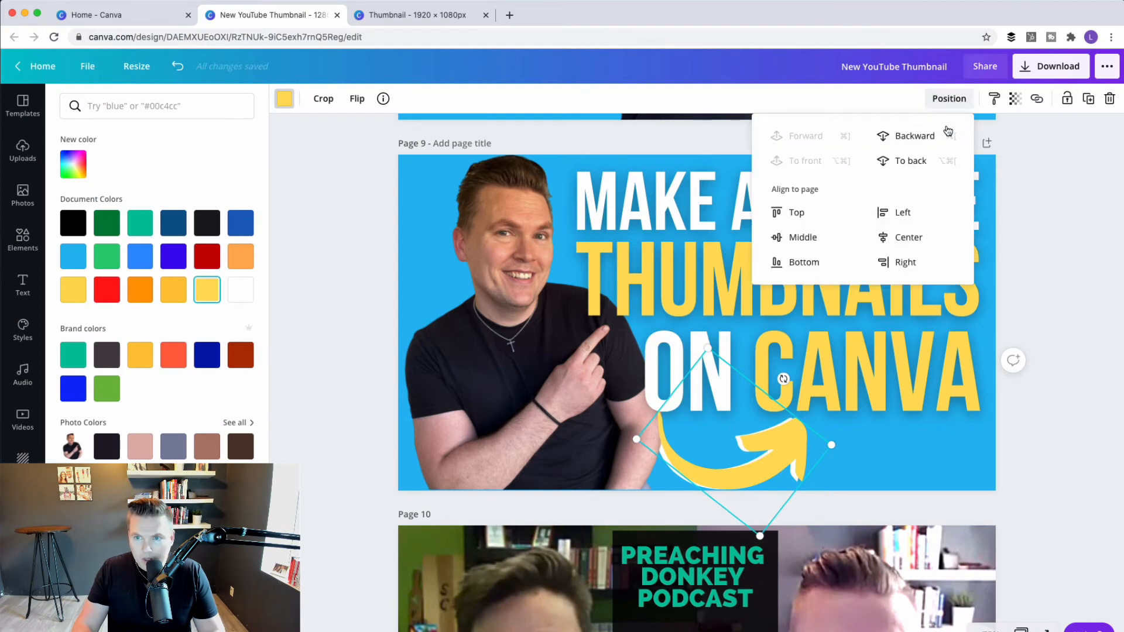
left_click(915, 136)
left_click(1094, 421)
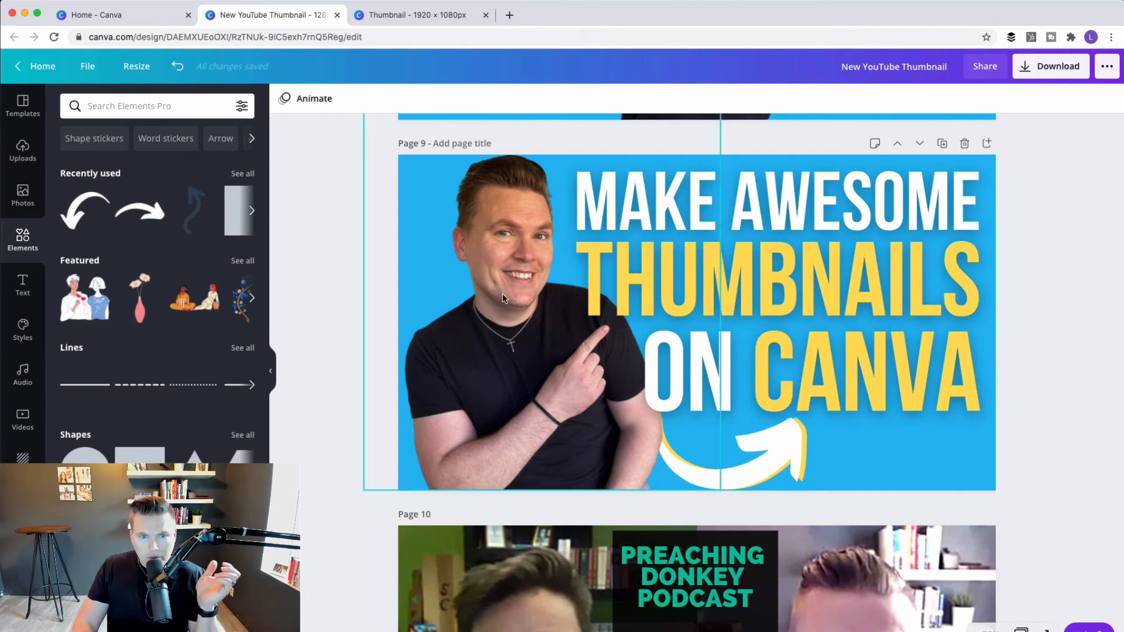
Raise the portrait photo's saturation to 14.
left_click(506, 275)
left_click(377, 99)
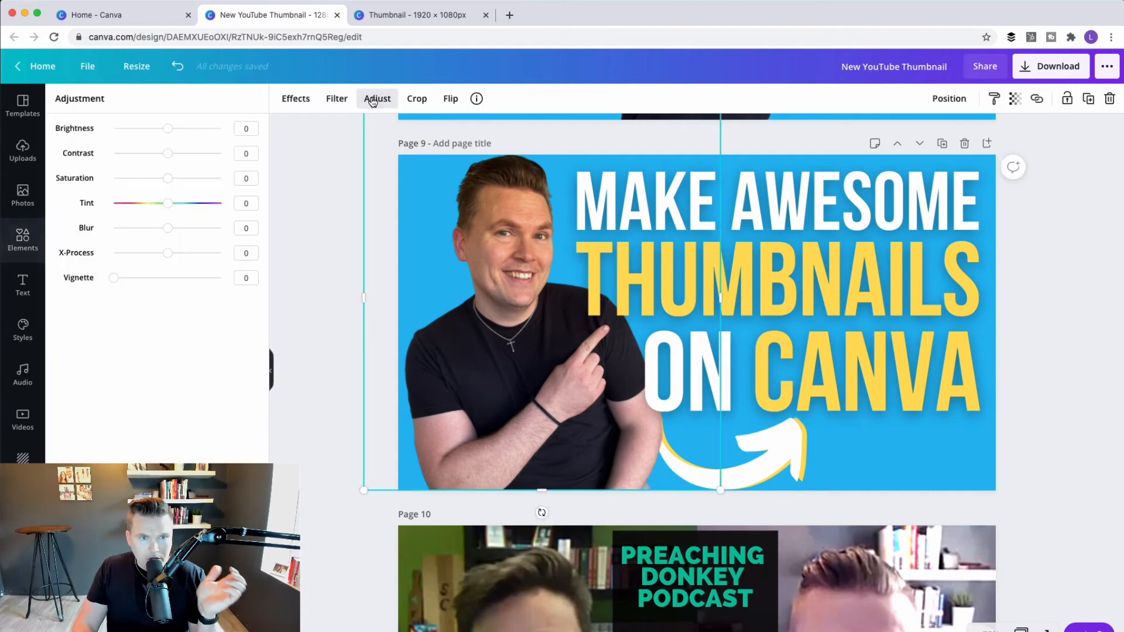
left_click(167, 182)
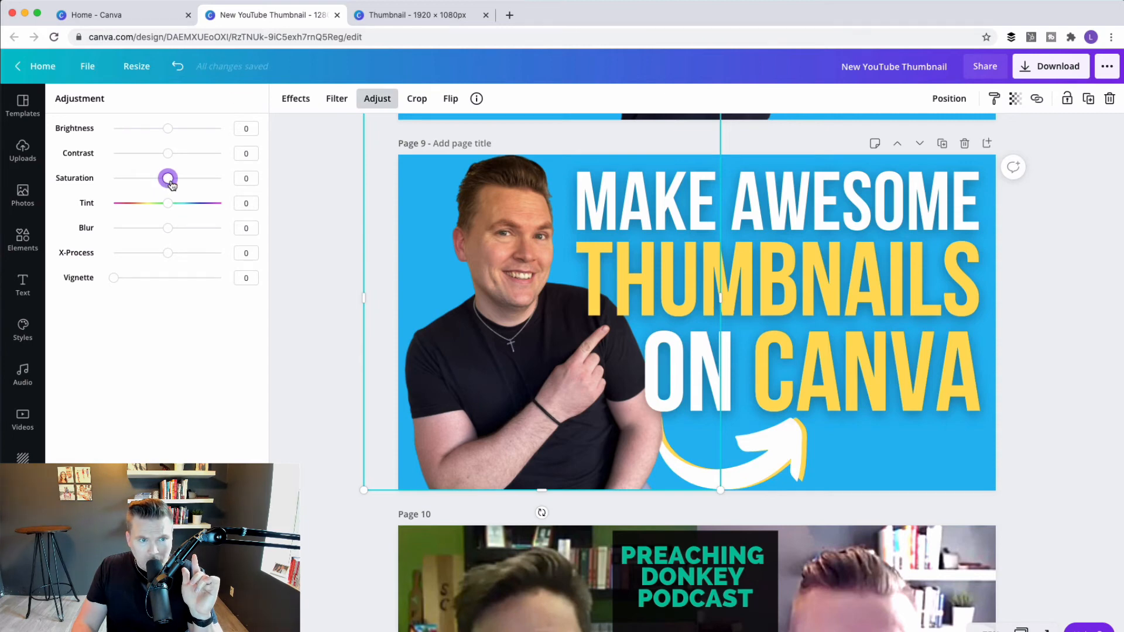
left_click_drag(171, 185, 175, 183)
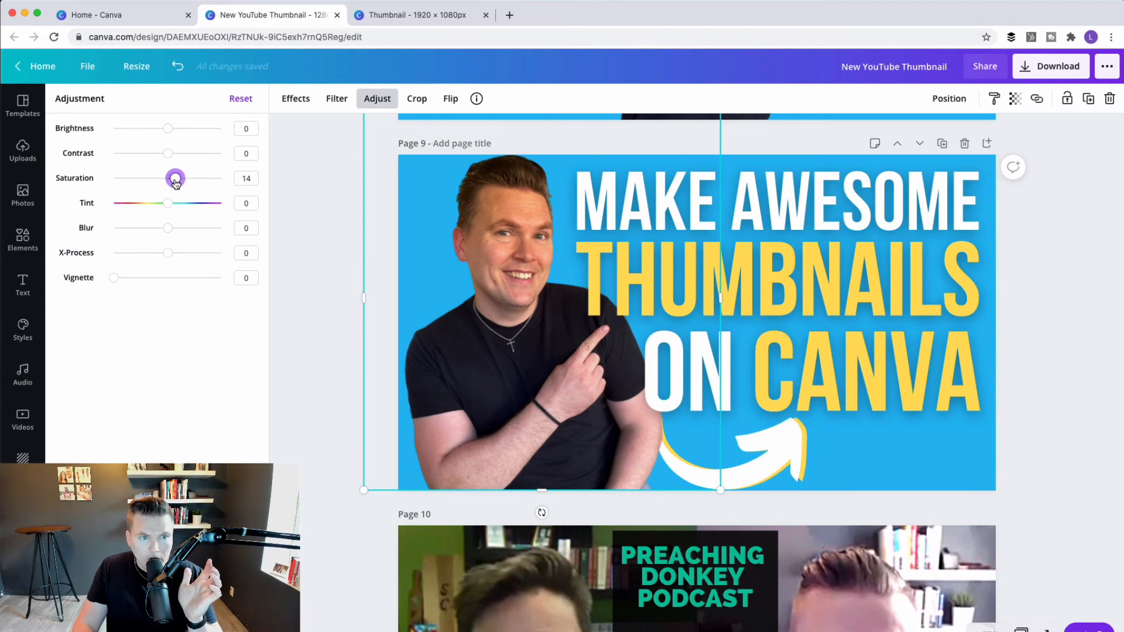
Set the portrait photo's blur adjustment to -14 to sharpen it, and deselect the photo.
left_click(169, 230)
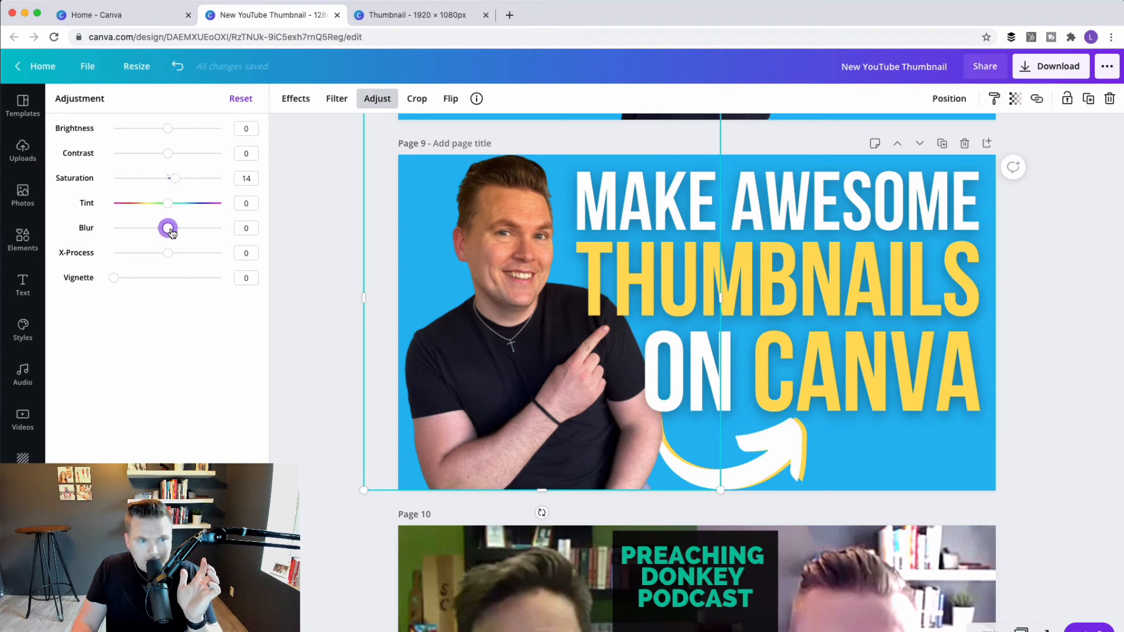
left_click_drag(171, 232, 161, 233)
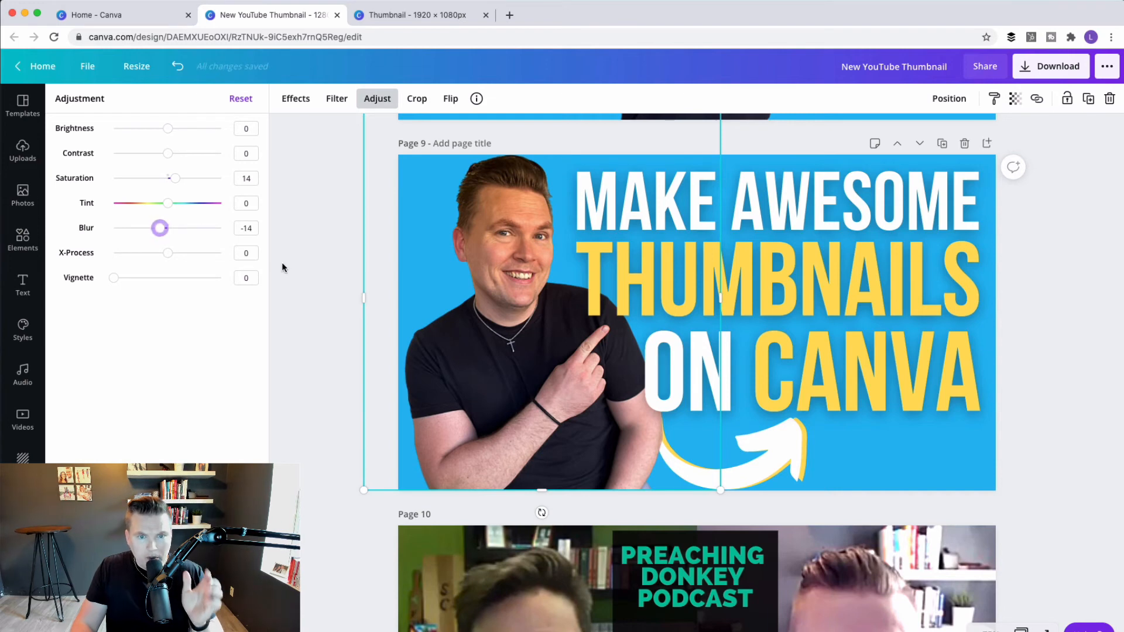
key("Escape")
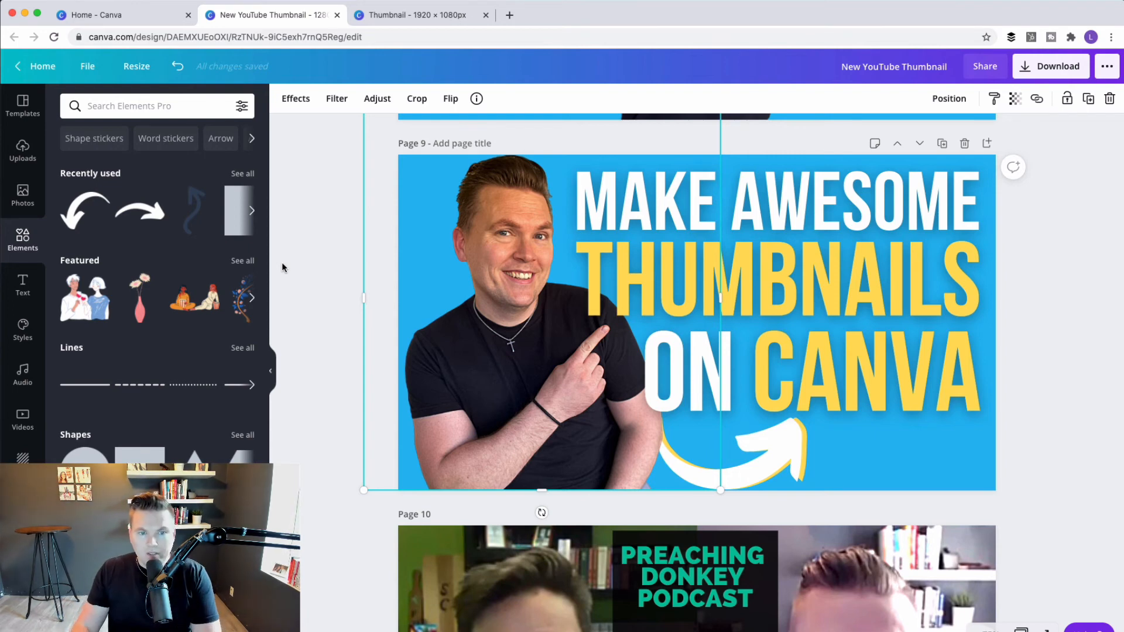
left_click(305, 289)
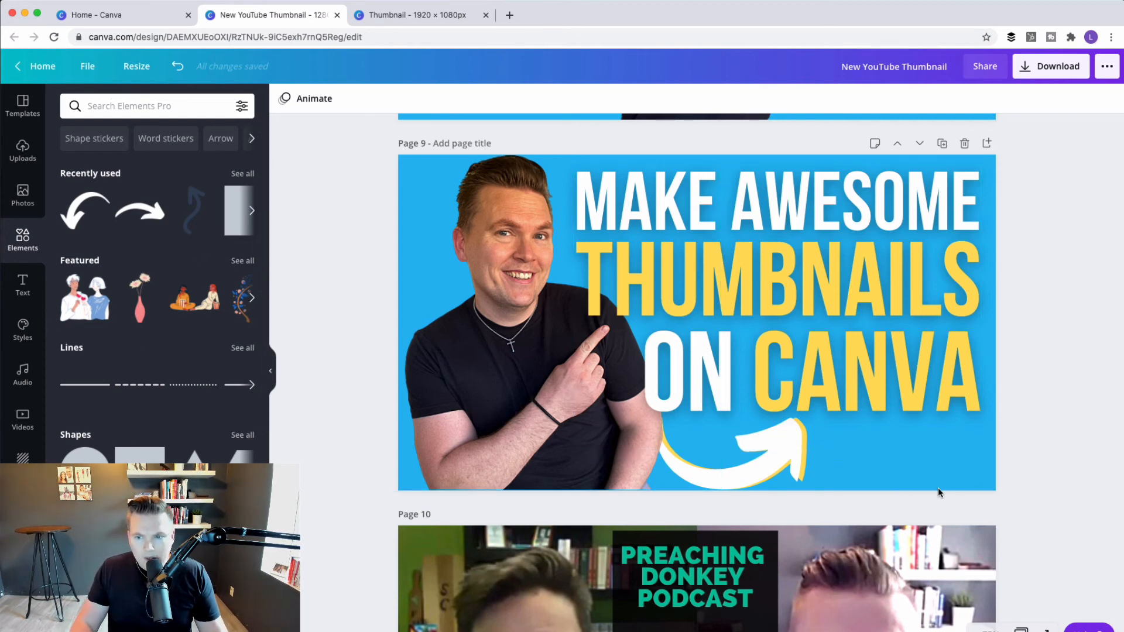
Replace the page 9 solid blue background with the light blue gradient from the recently used backgrounds.
left_click(964, 487)
left_click(949, 535)
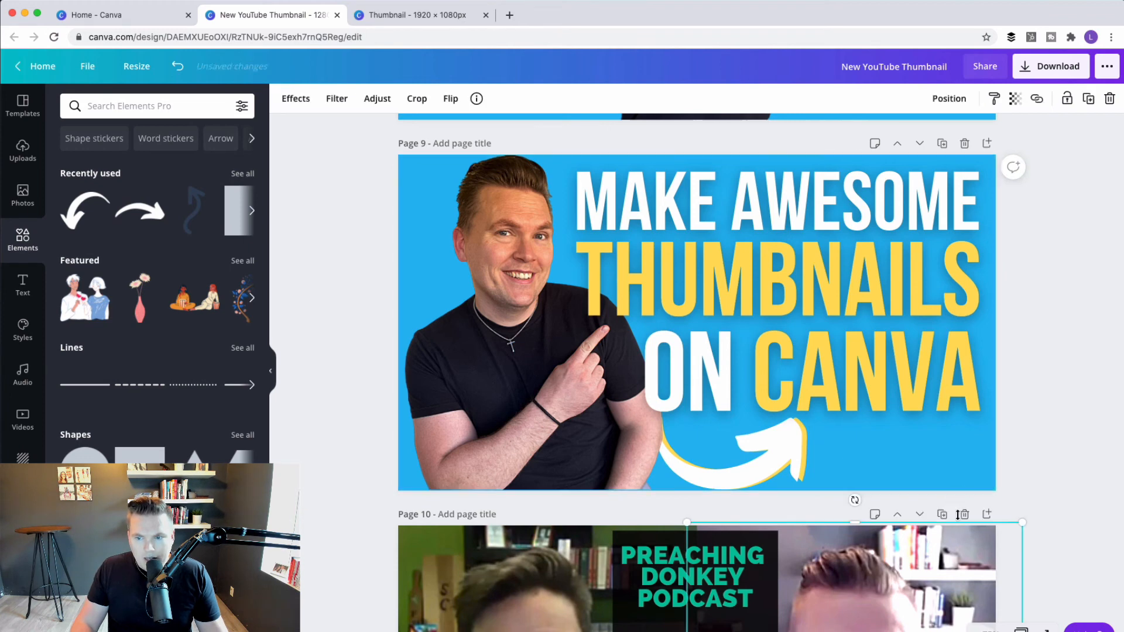
left_click(975, 473)
left_click(1051, 501)
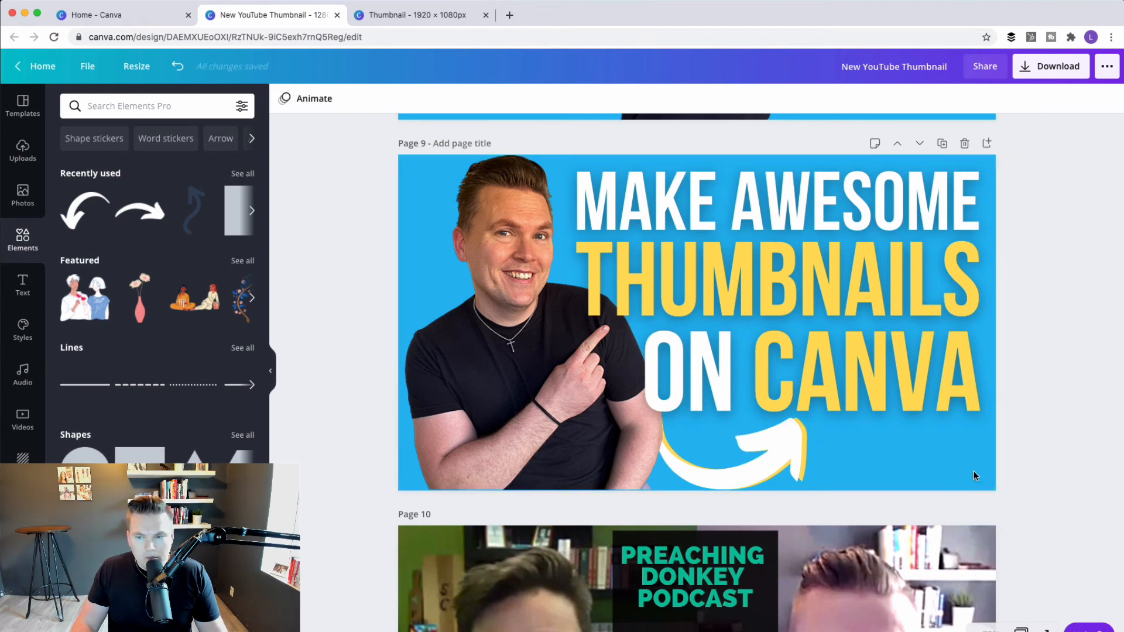
left_click(978, 485)
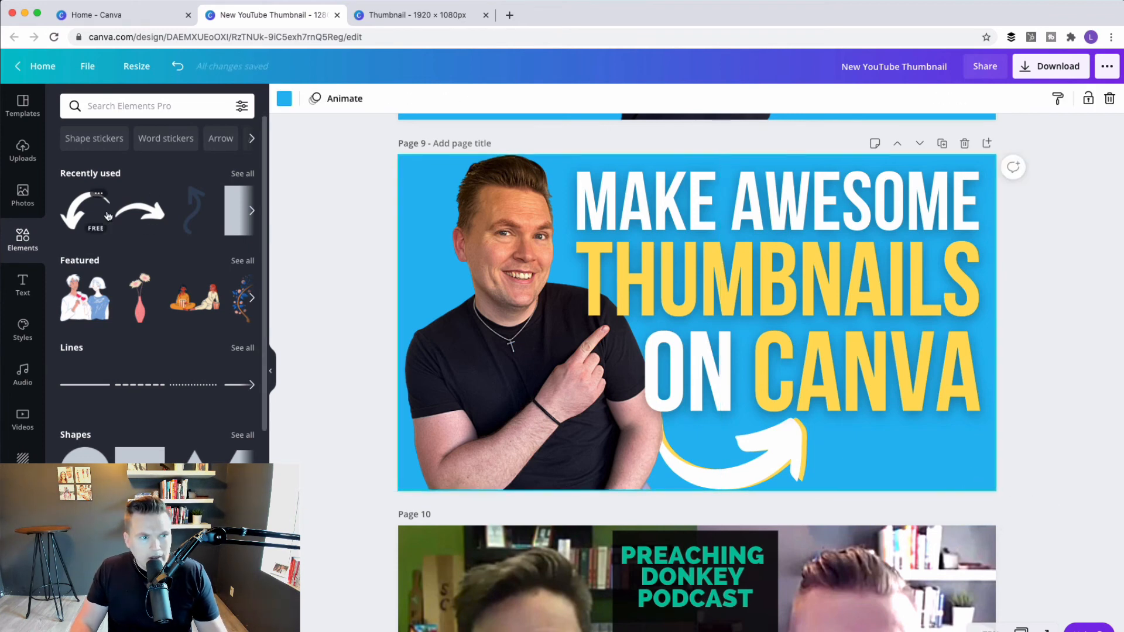
left_click(23, 455)
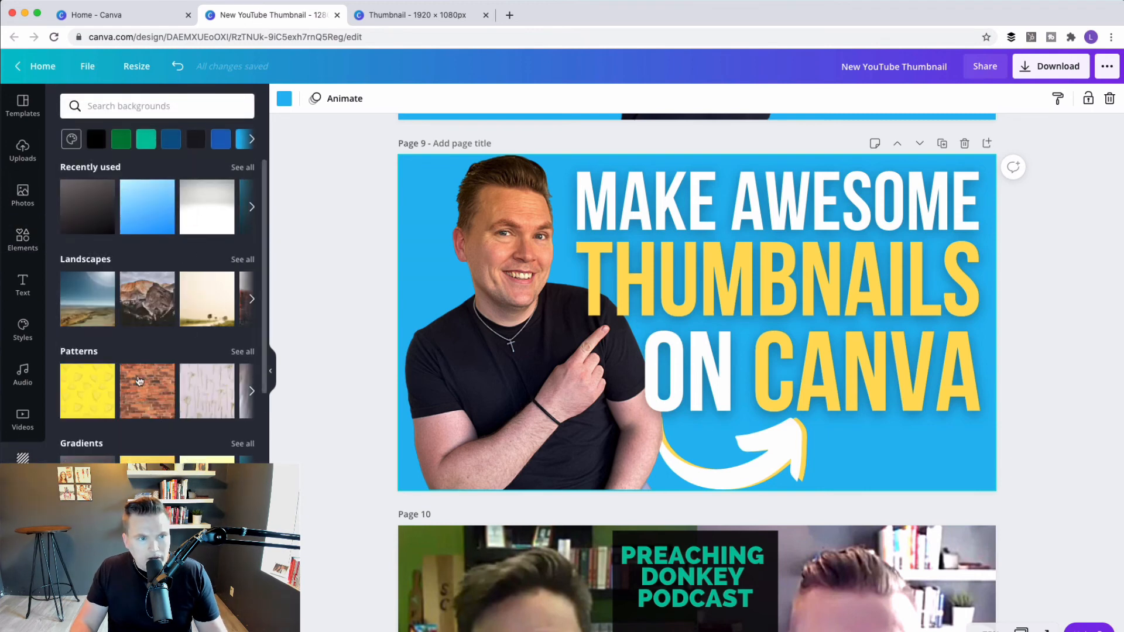
left_click(146, 203)
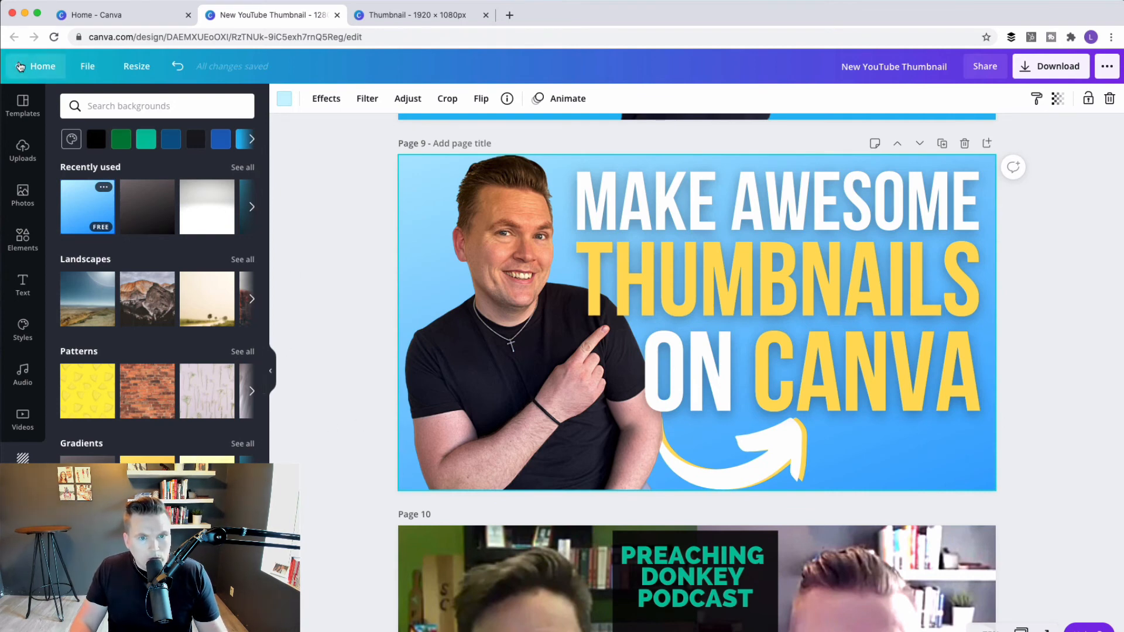
Leave the design for the home page, return to it, and review the page 9 thumbnail alongside page 8.
left_click(35, 67)
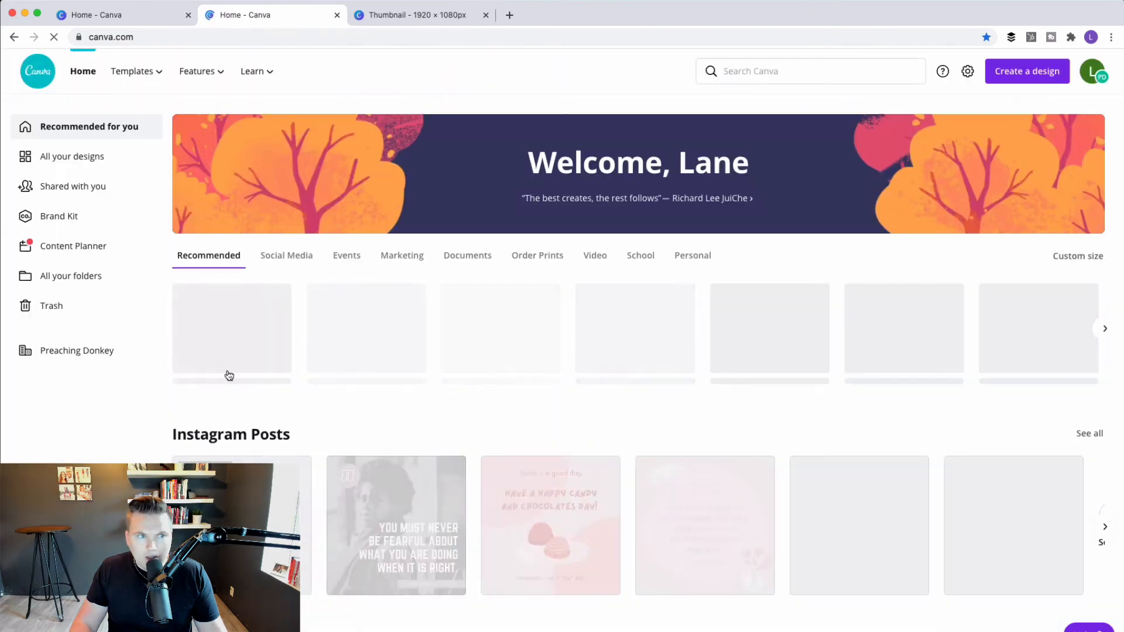
left_click(12, 36)
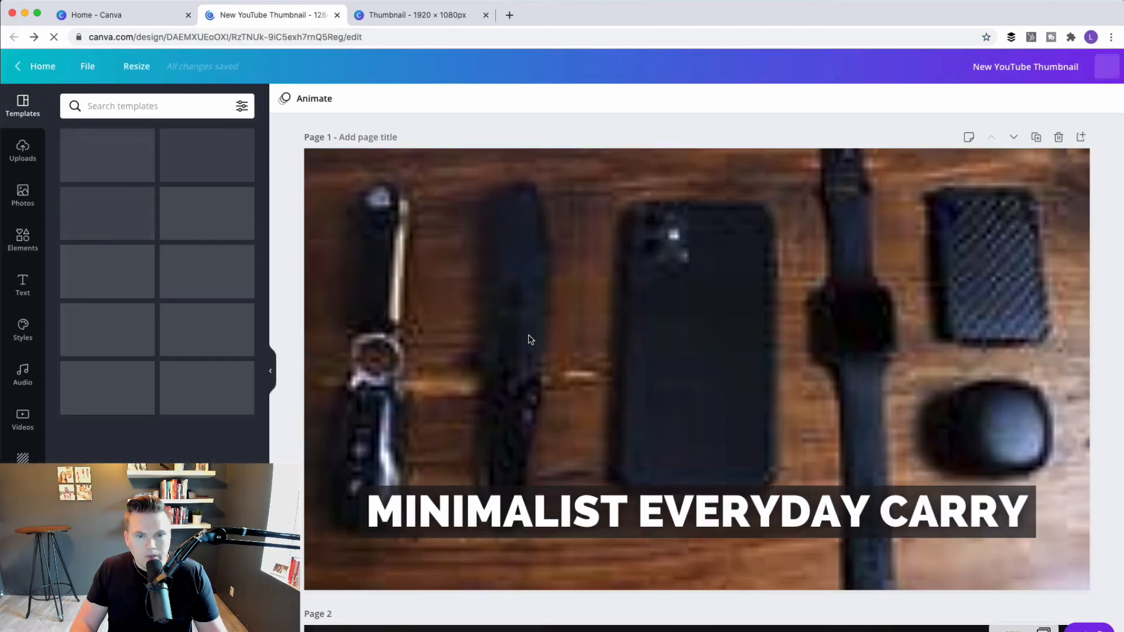
scroll(426, 250, "down", 20)
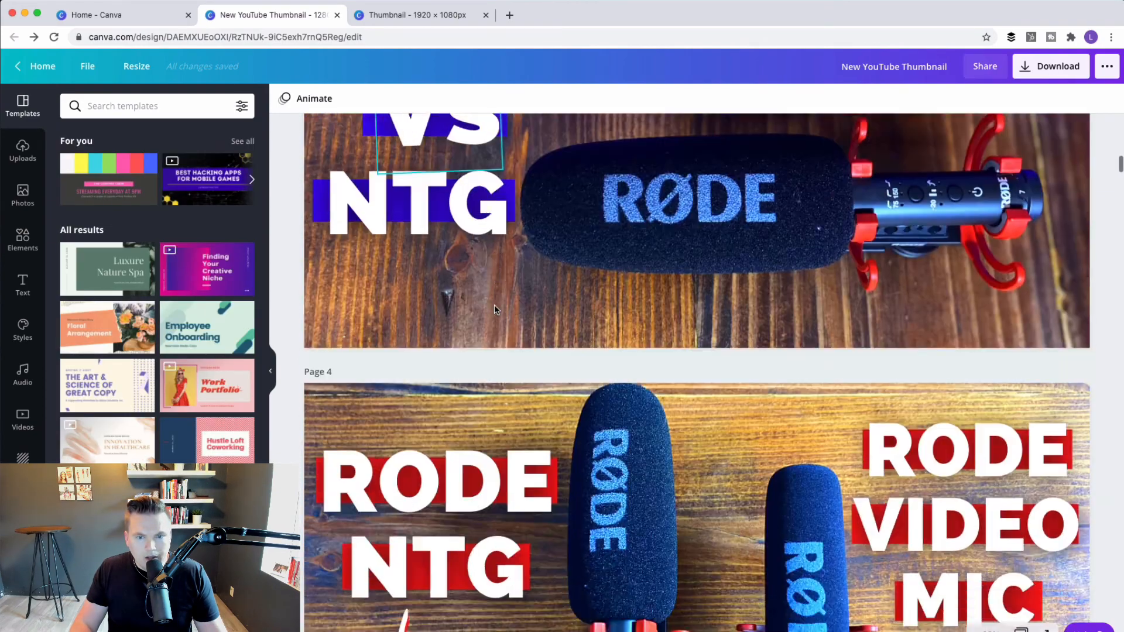
scroll(494, 308, "down", 20)
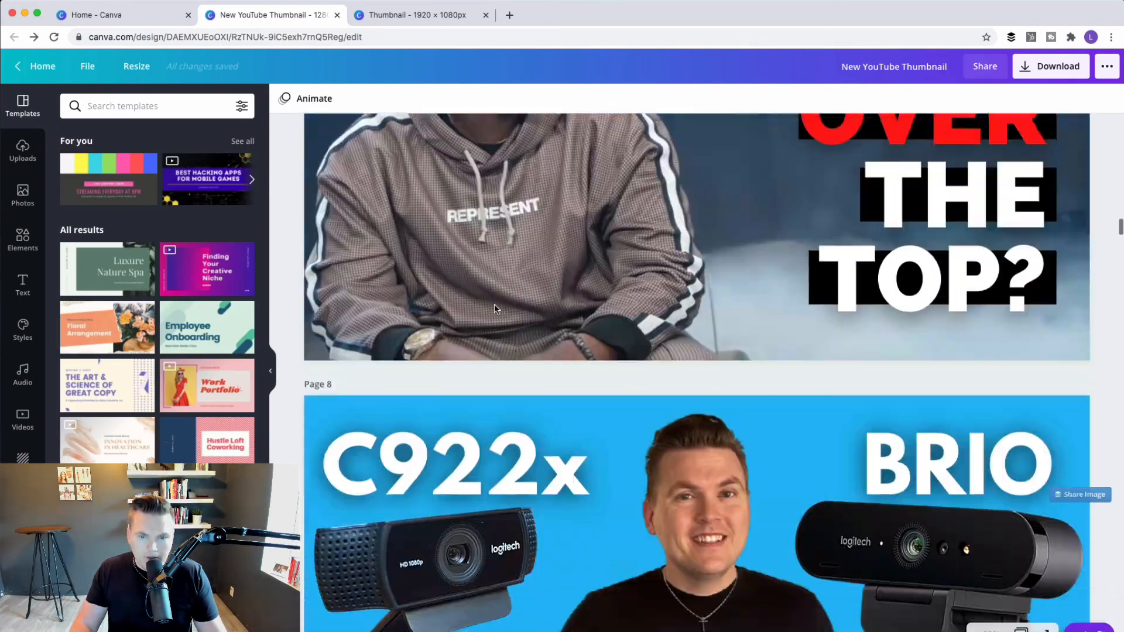
scroll(494, 308, "down", 8)
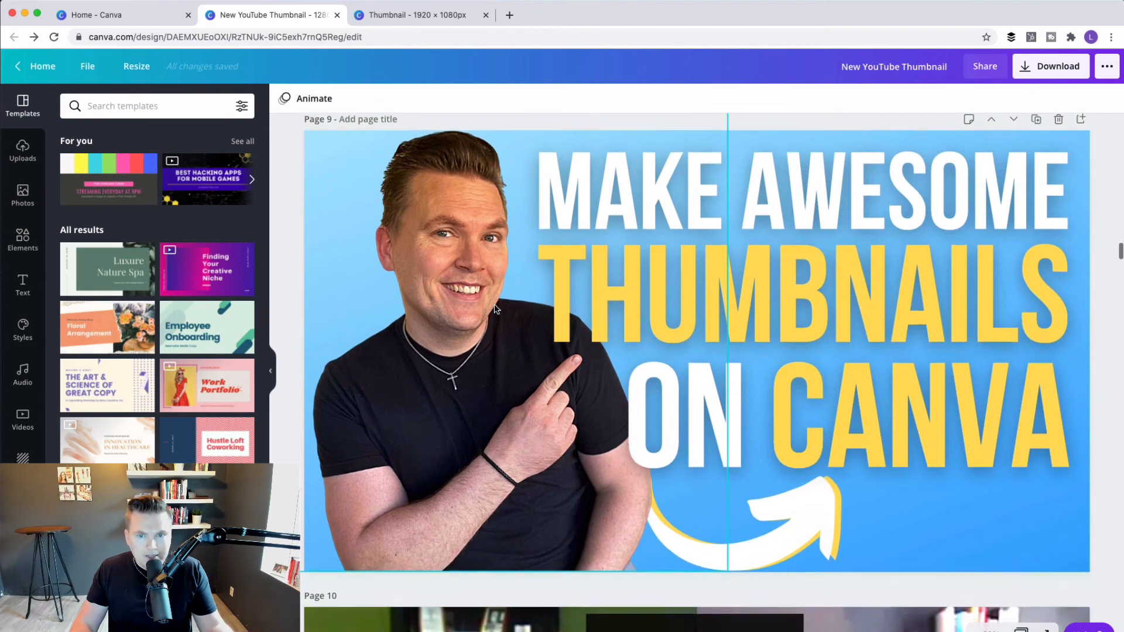
scroll(872, 520, "up", 1)
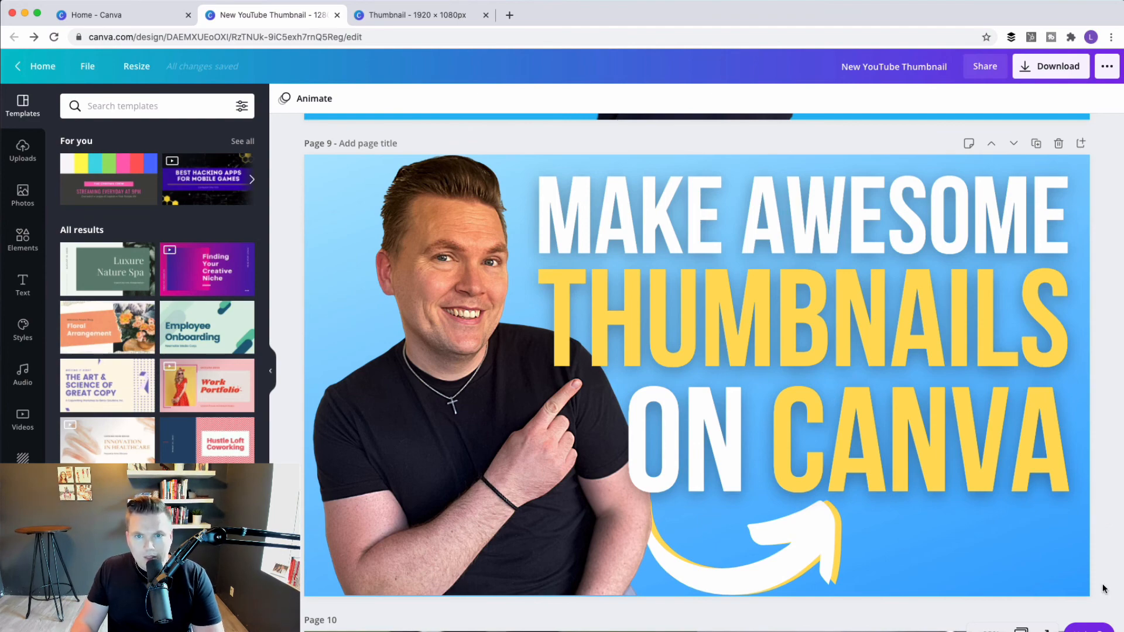
scroll(1103, 587, "up", 8)
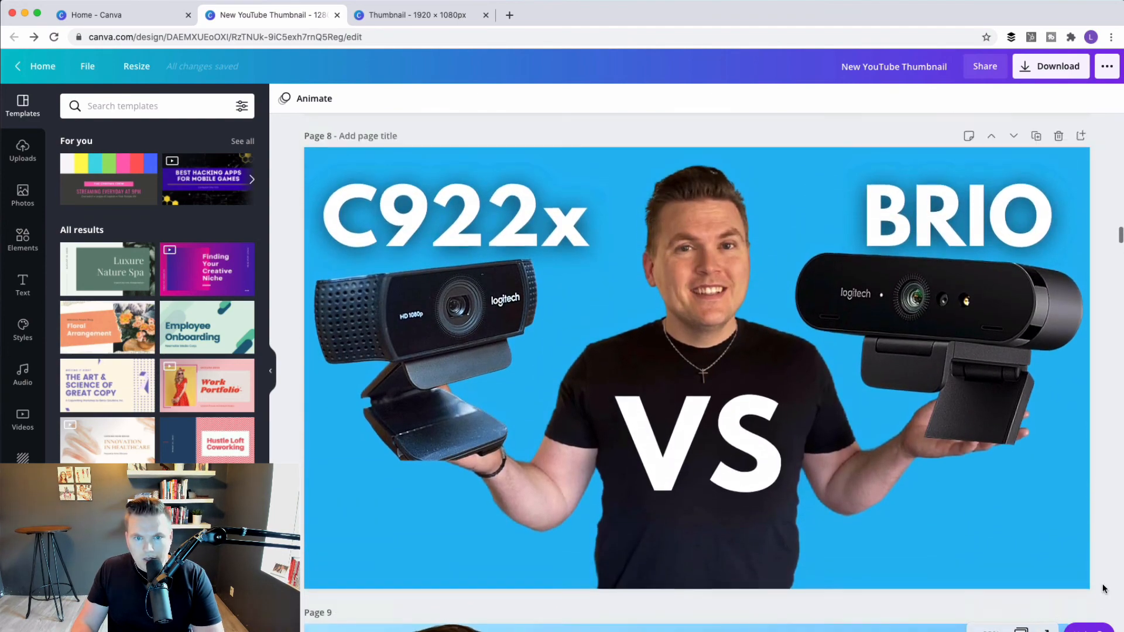
scroll(1102, 588, "down", 8)
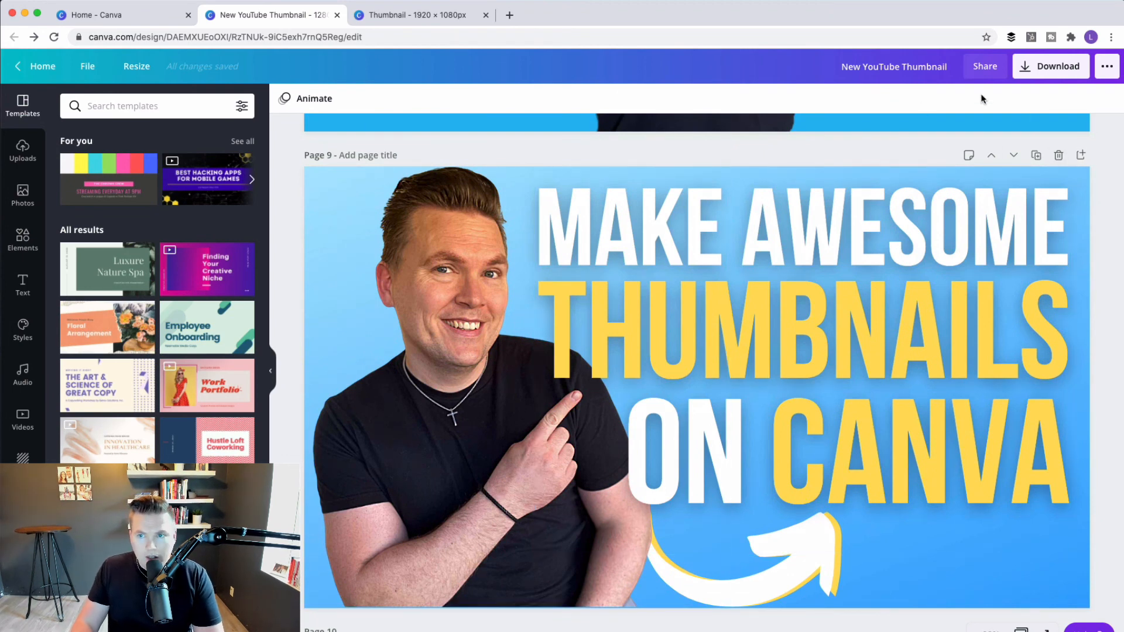
Configure the design download as a JPG file with quality 100.
left_click(1056, 67)
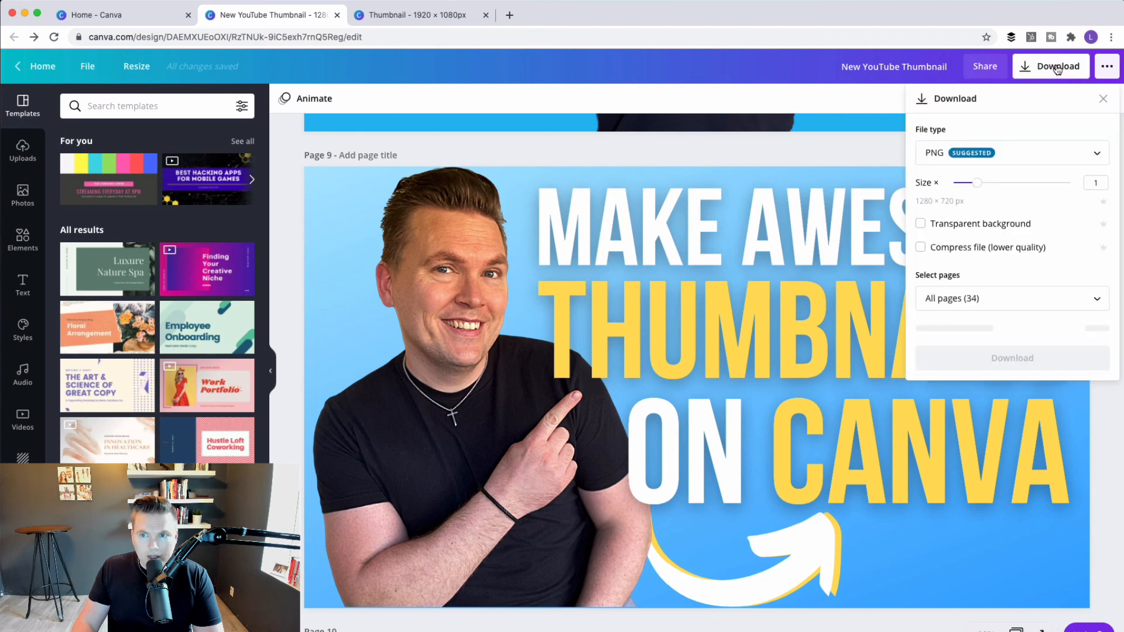
left_click(965, 154)
left_click(939, 193)
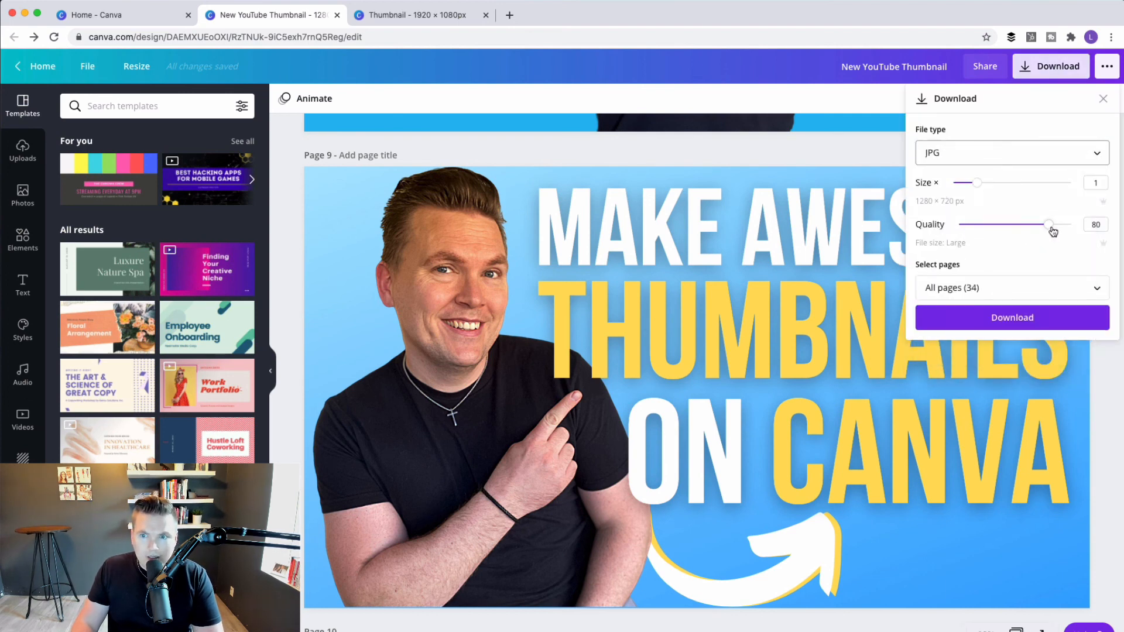
left_click_drag(1051, 230, 1096, 232)
Limit the download to page 9 only and download the thumbnail.
left_click(974, 287)
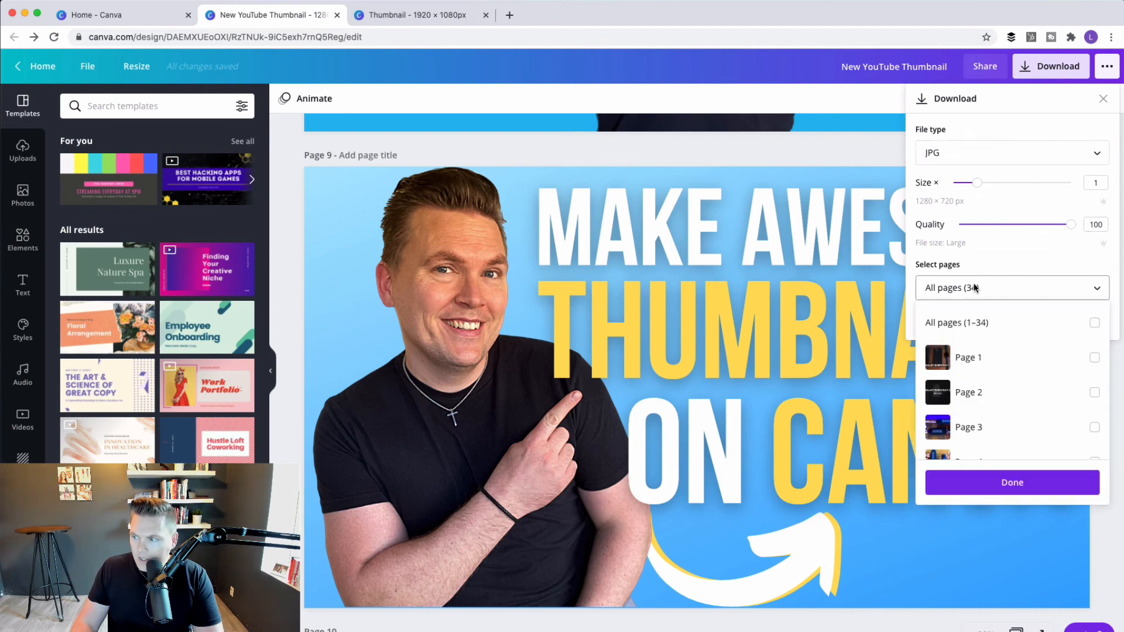
scroll(1033, 389, "down", 5)
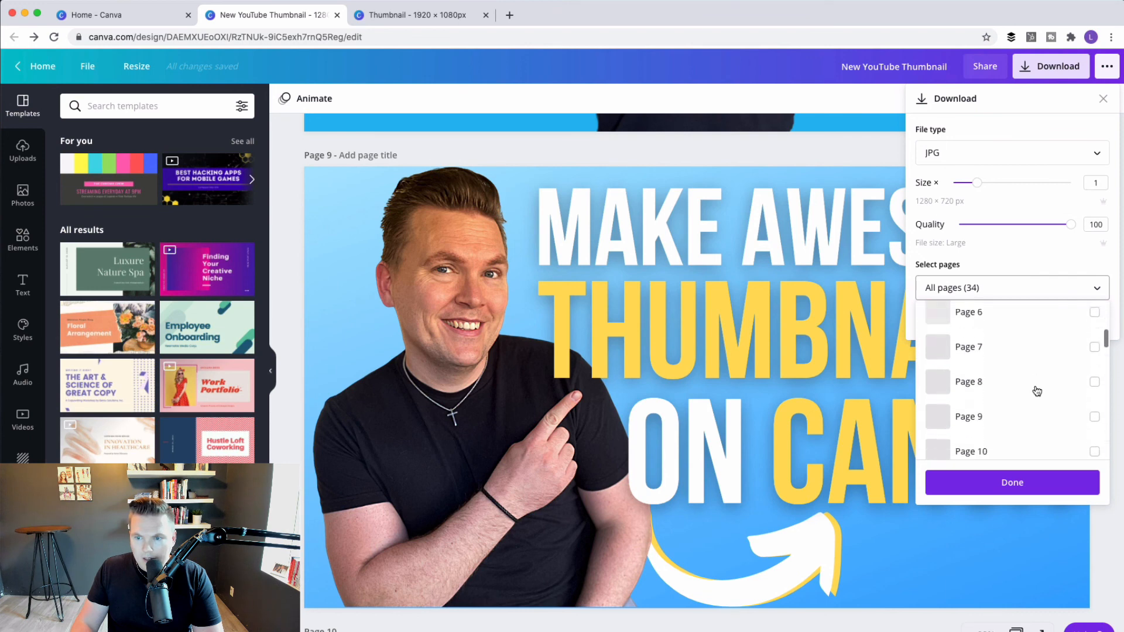
left_click(1094, 398)
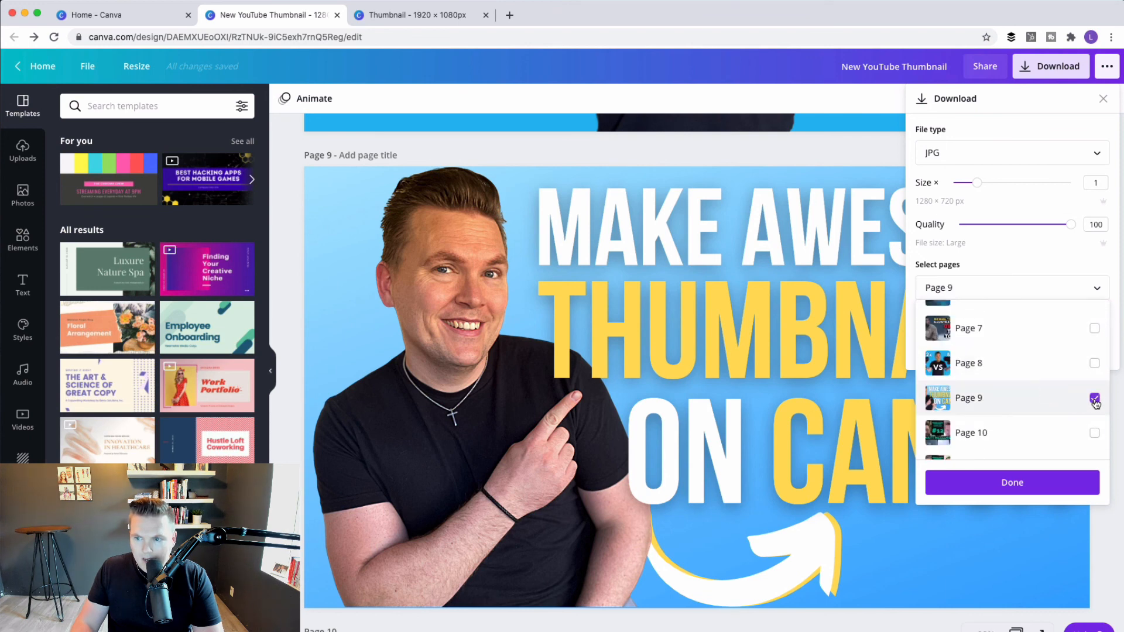
left_click(1014, 482)
left_click(1094, 317)
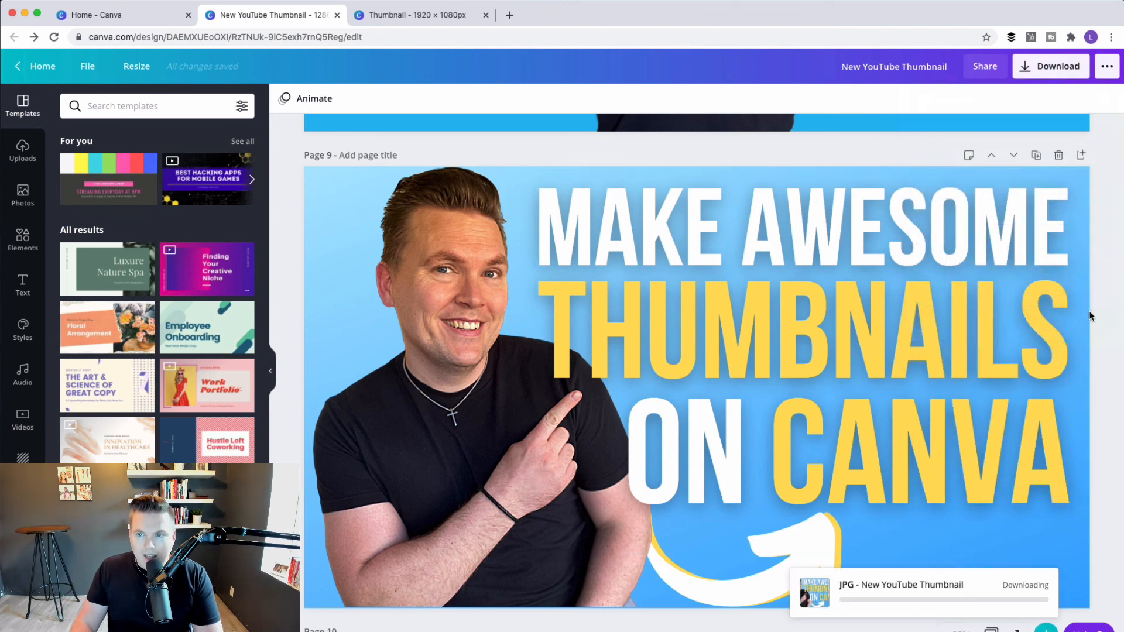